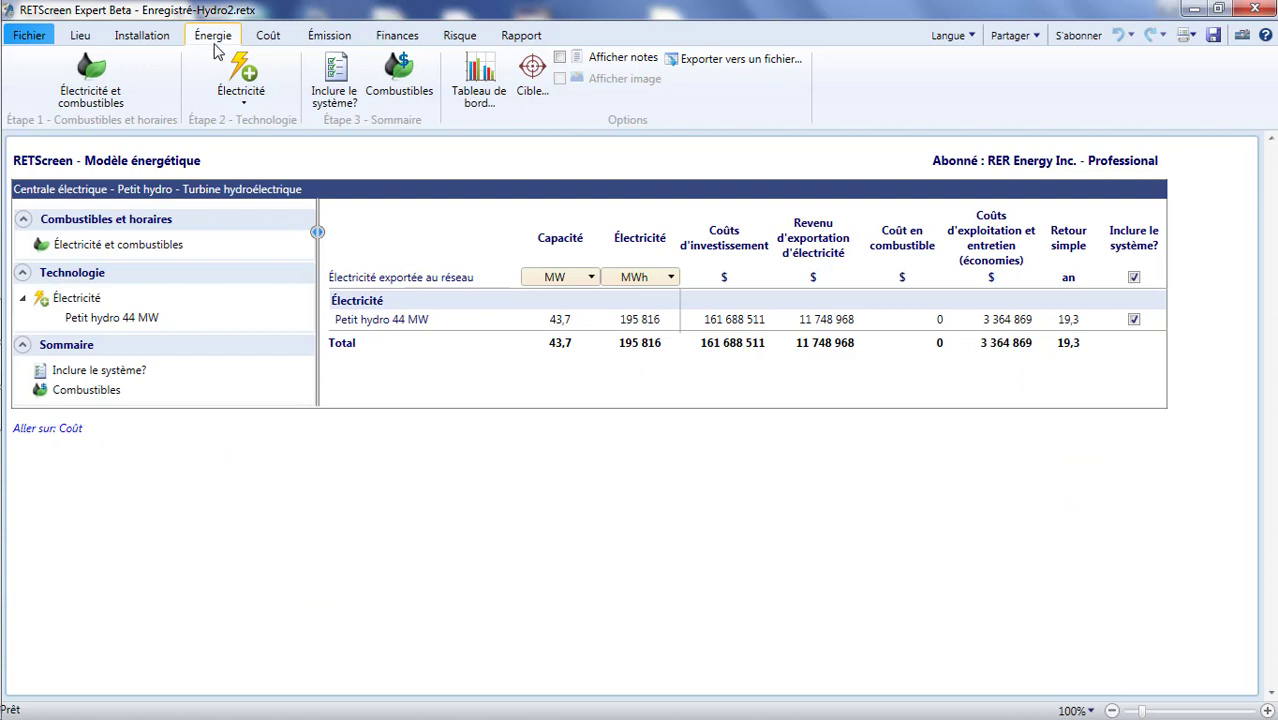
Open the Petit hydro 44 MW turbine in the energy model and review its data down to the losses and summary.
{"action": "left_click", "coordinate": [355, 322]}
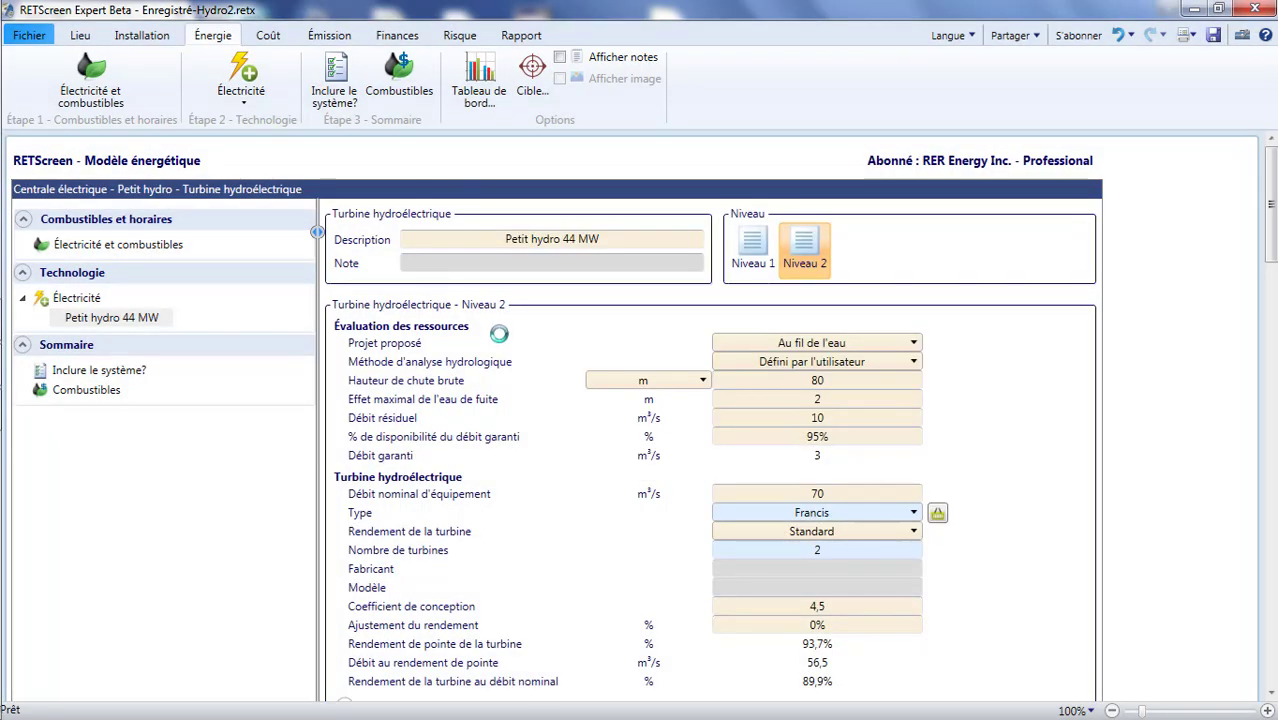
{"action": "scroll", "coordinate": [505, 345], "scroll_direction": "down", "scroll_amount": 8}
{"action": "scroll", "coordinate": [507, 360], "scroll_direction": "down", "scroll_amount": 20}
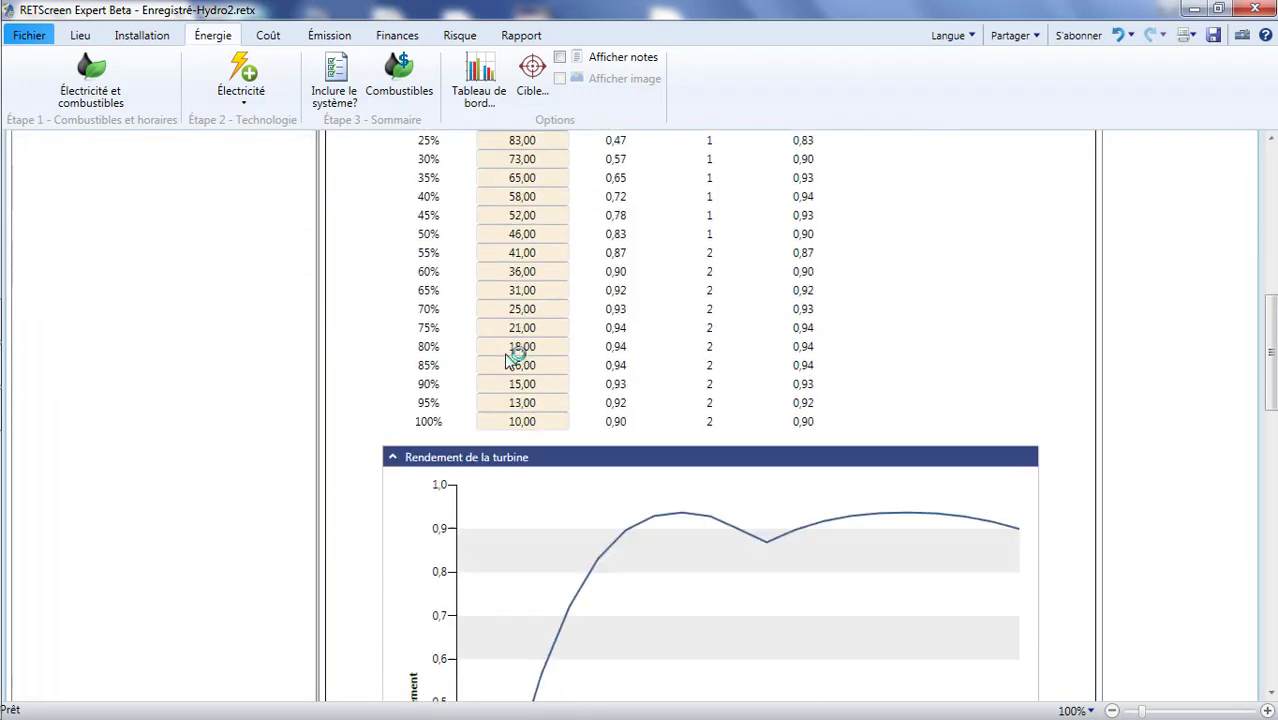
{"action": "scroll", "coordinate": [507, 360], "scroll_direction": "down", "scroll_amount": 10}
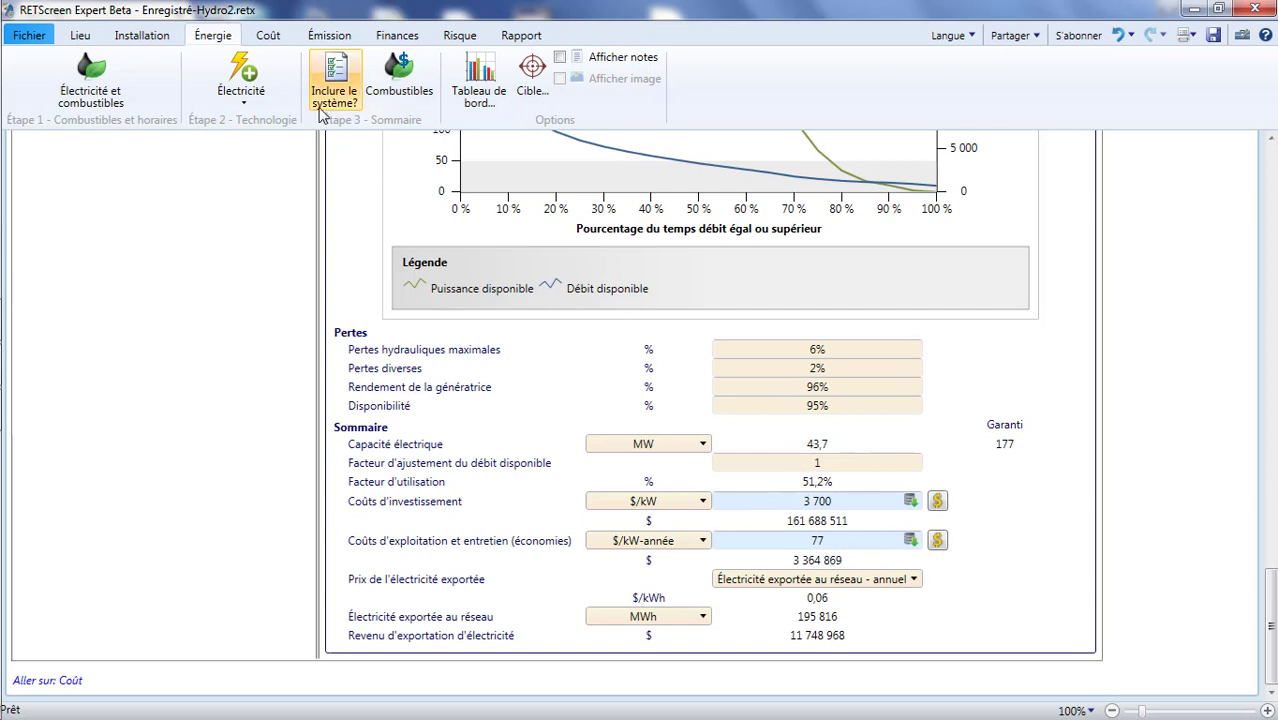
Compare the turbine's investment and operating costs in the energy model summary with the Niveau 1 cost analysis.
{"action": "left_click", "coordinate": [270, 37]}
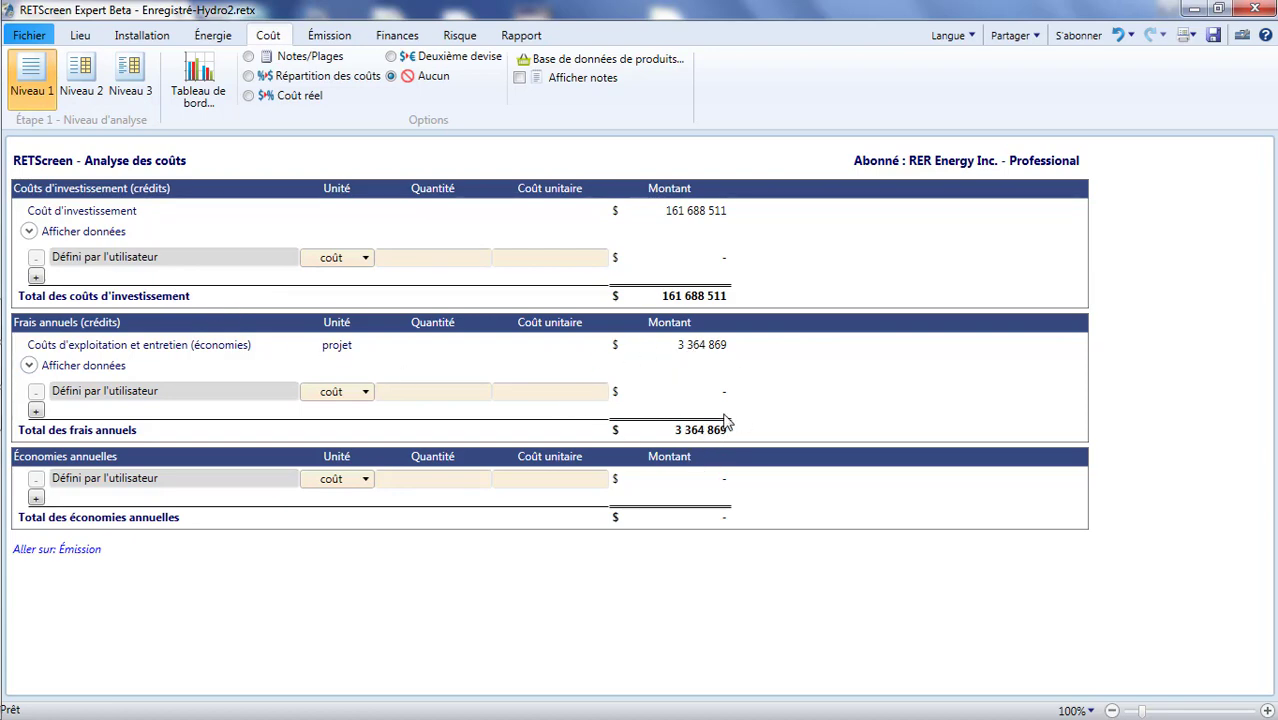
{"action": "left_click", "coordinate": [224, 42]}
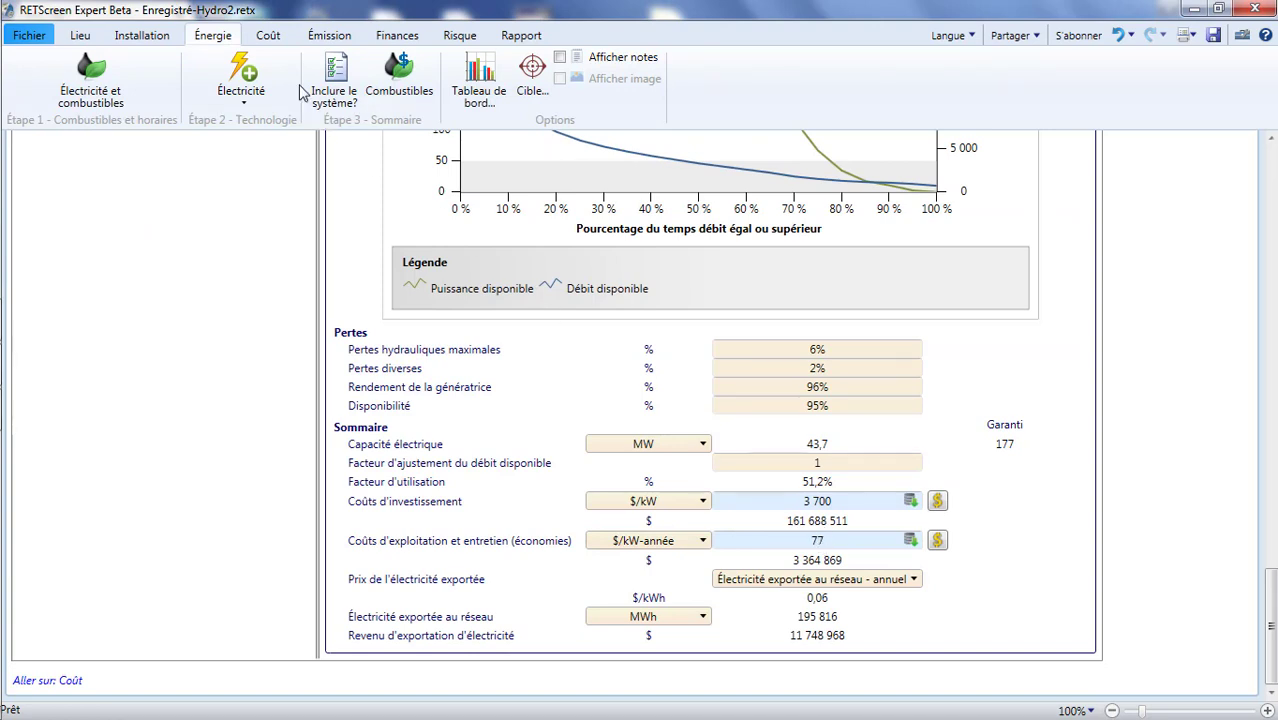
{"action": "left_click", "coordinate": [268, 35]}
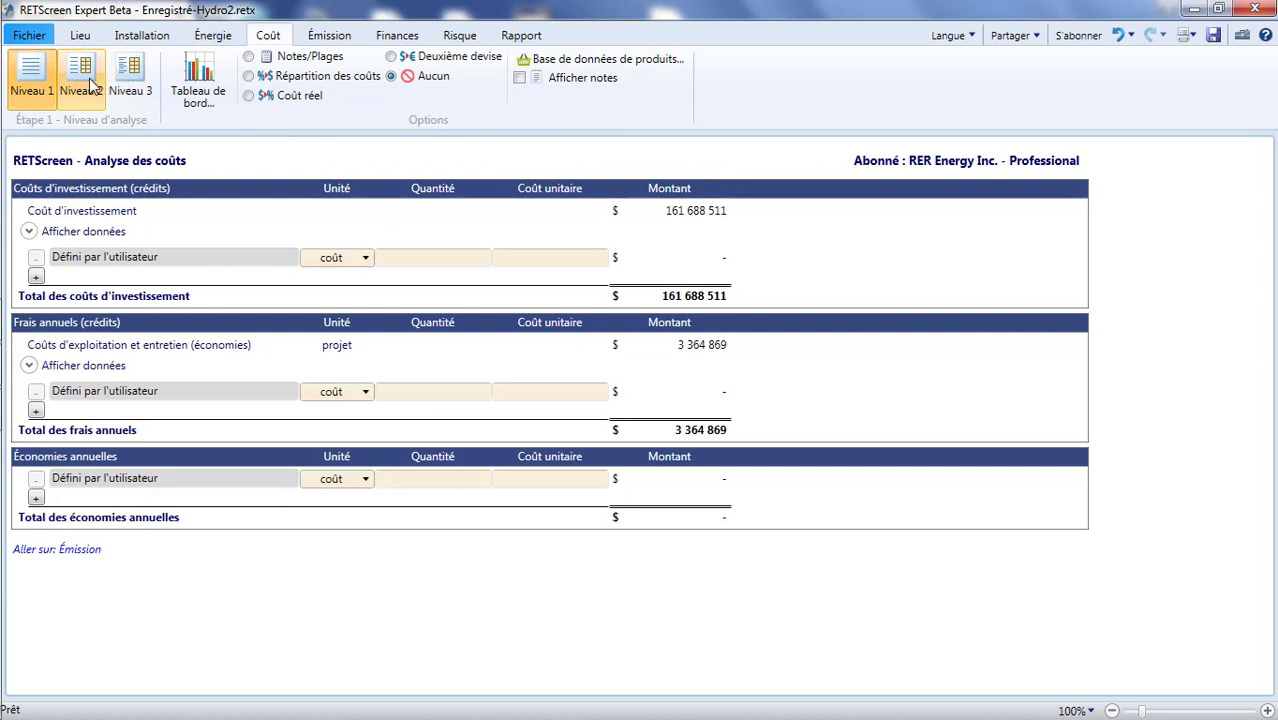
Switch the cost analysis to Niveau 2 and examine its investment, annual and periodic cost categories.
{"action": "left_click", "coordinate": [97, 112]}
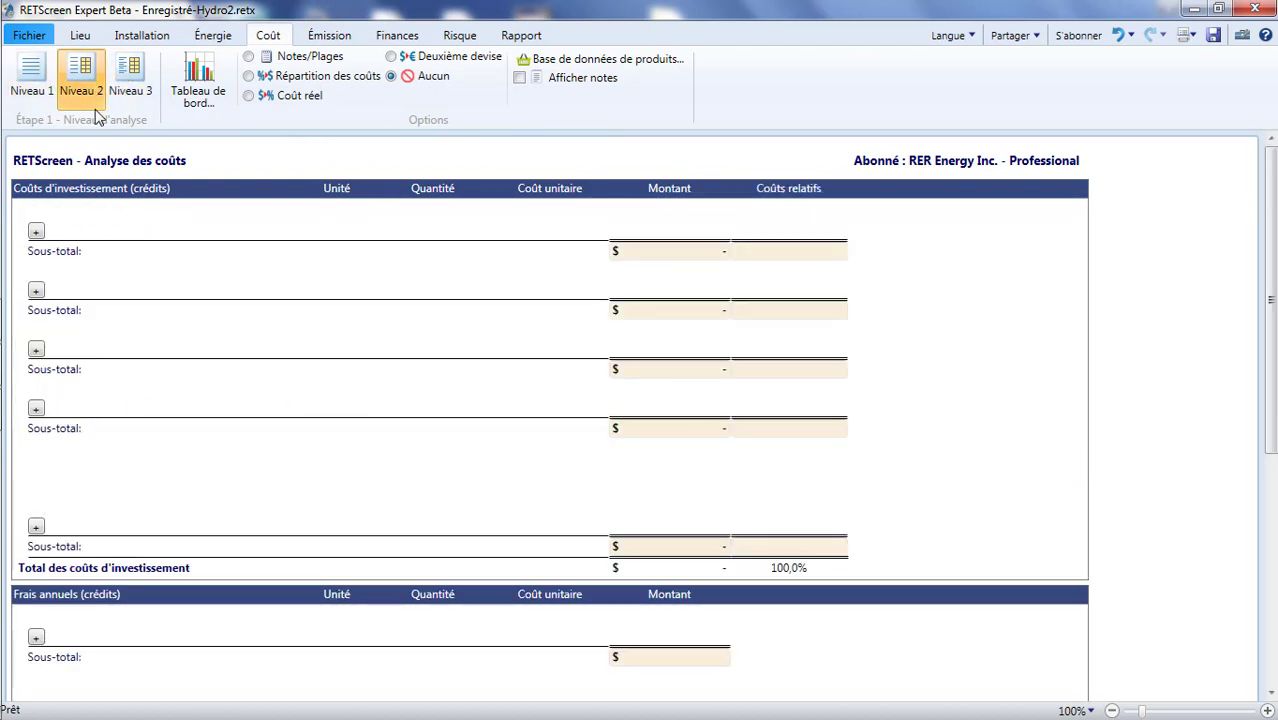
{"action": "scroll", "coordinate": [522, 287], "scroll_direction": "down", "scroll_amount": 5}
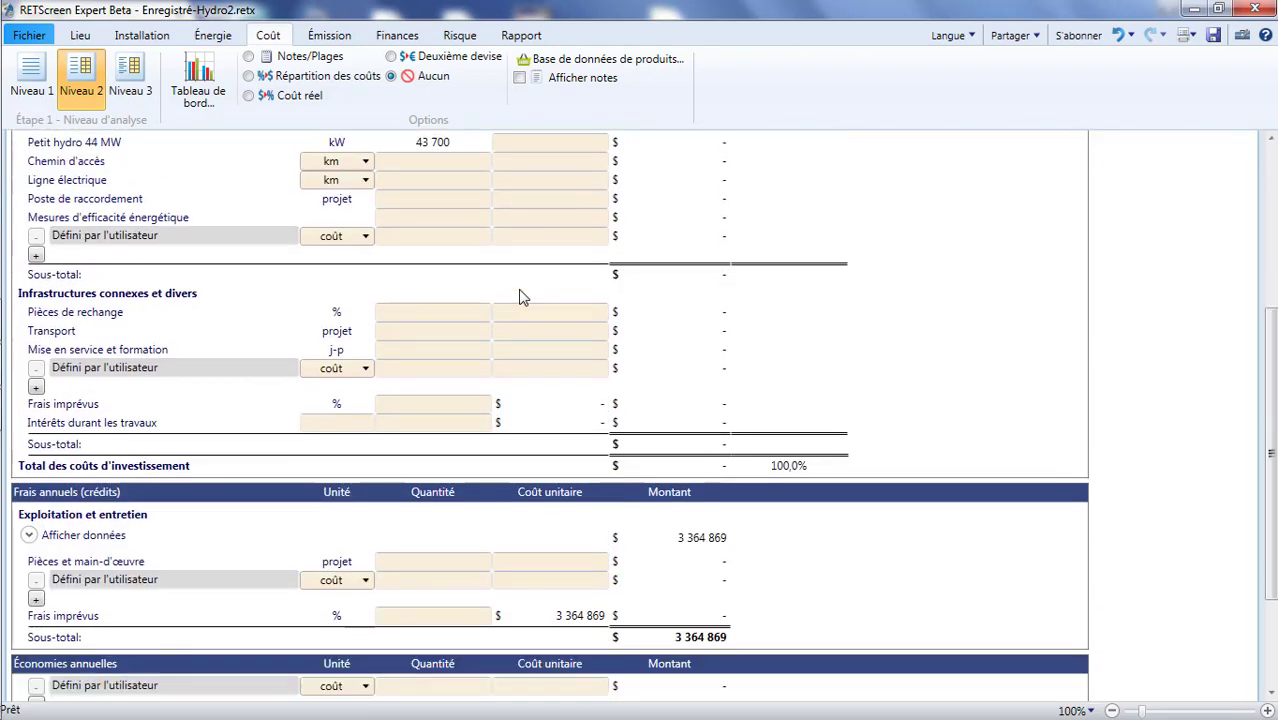
{"action": "scroll", "coordinate": [522, 297], "scroll_direction": "down", "scroll_amount": 3}
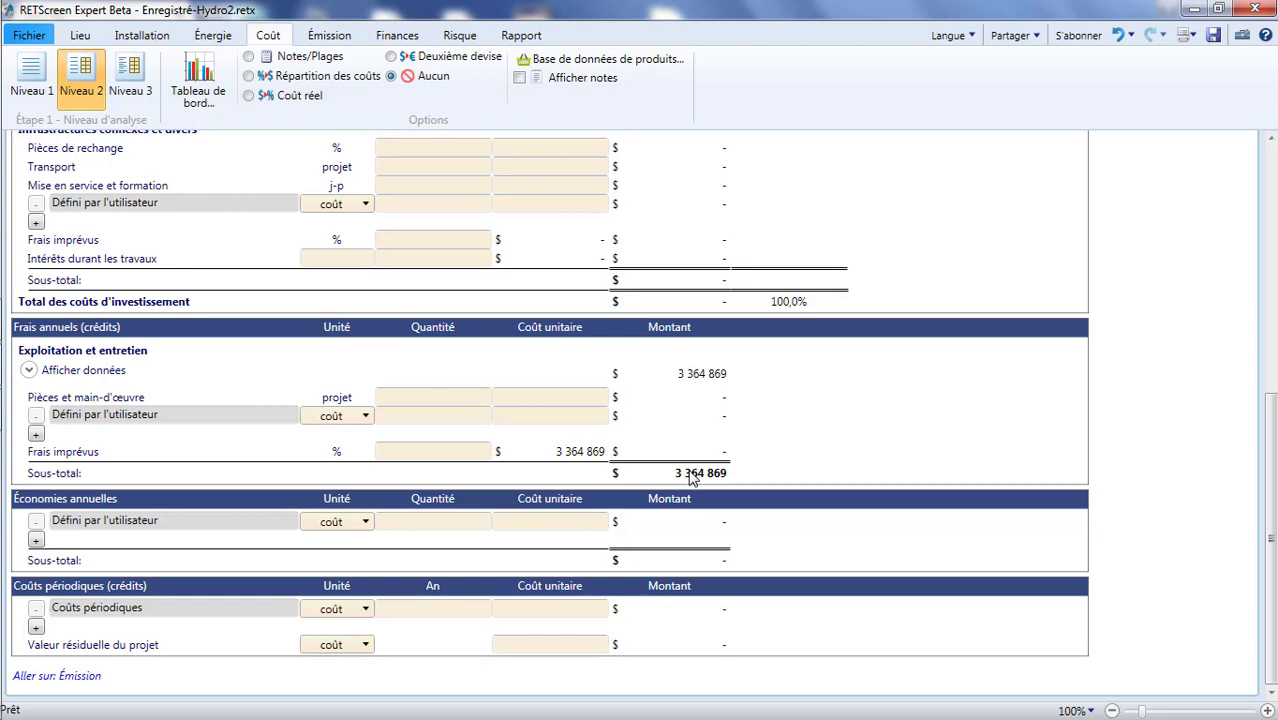
{"action": "scroll", "coordinate": [690, 477], "scroll_direction": "up", "scroll_amount": 6}
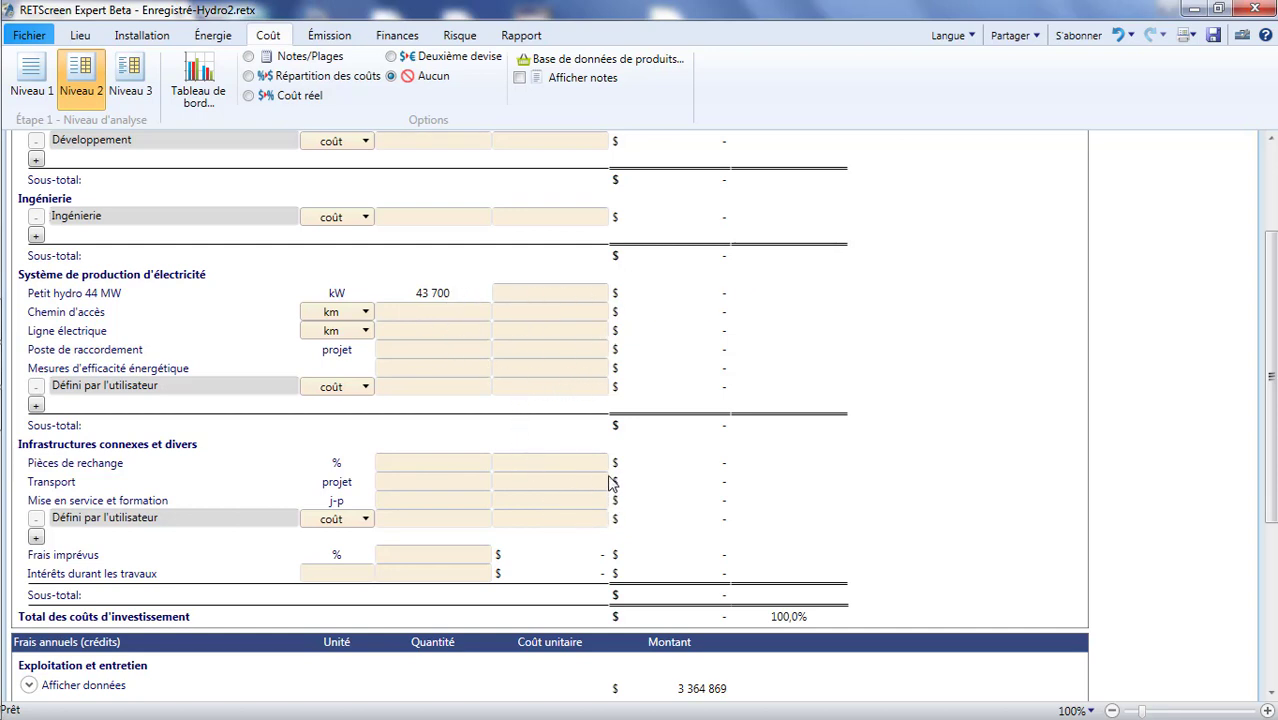
{"action": "scroll", "coordinate": [608, 480], "scroll_direction": "up", "scroll_amount": 3}
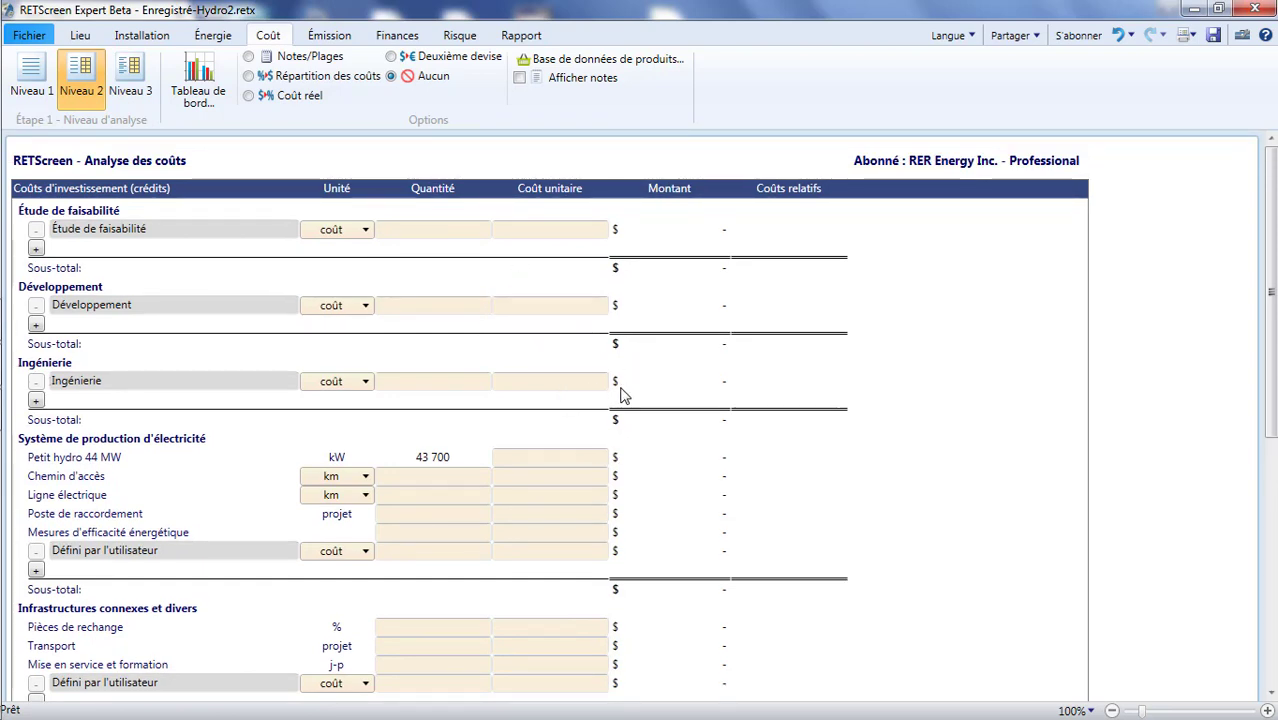
{"action": "scroll", "coordinate": [620, 395], "scroll_direction": "down", "scroll_amount": 3}
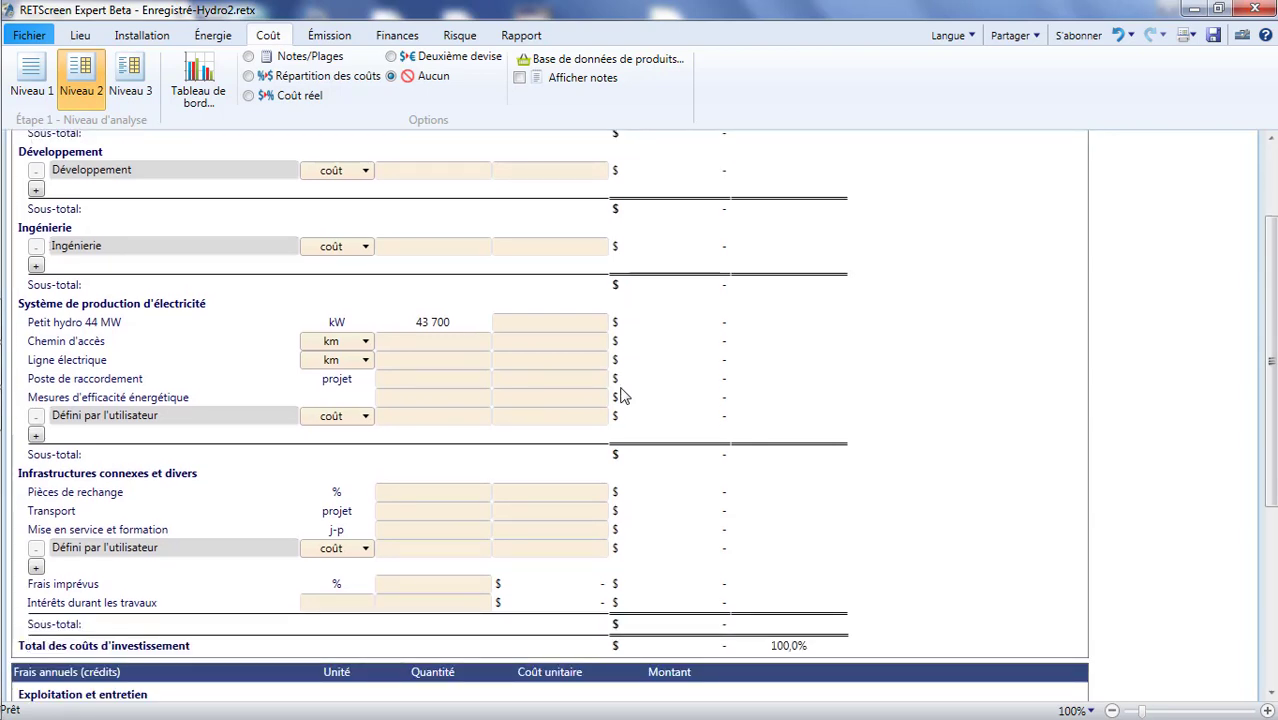
Switch the cost analysis to Niveau 3 and add the project-specific costs "Travaux de génie civil d'une centrale hydro" under Infrastructures connexes et divers.
{"action": "left_click", "coordinate": [145, 90]}
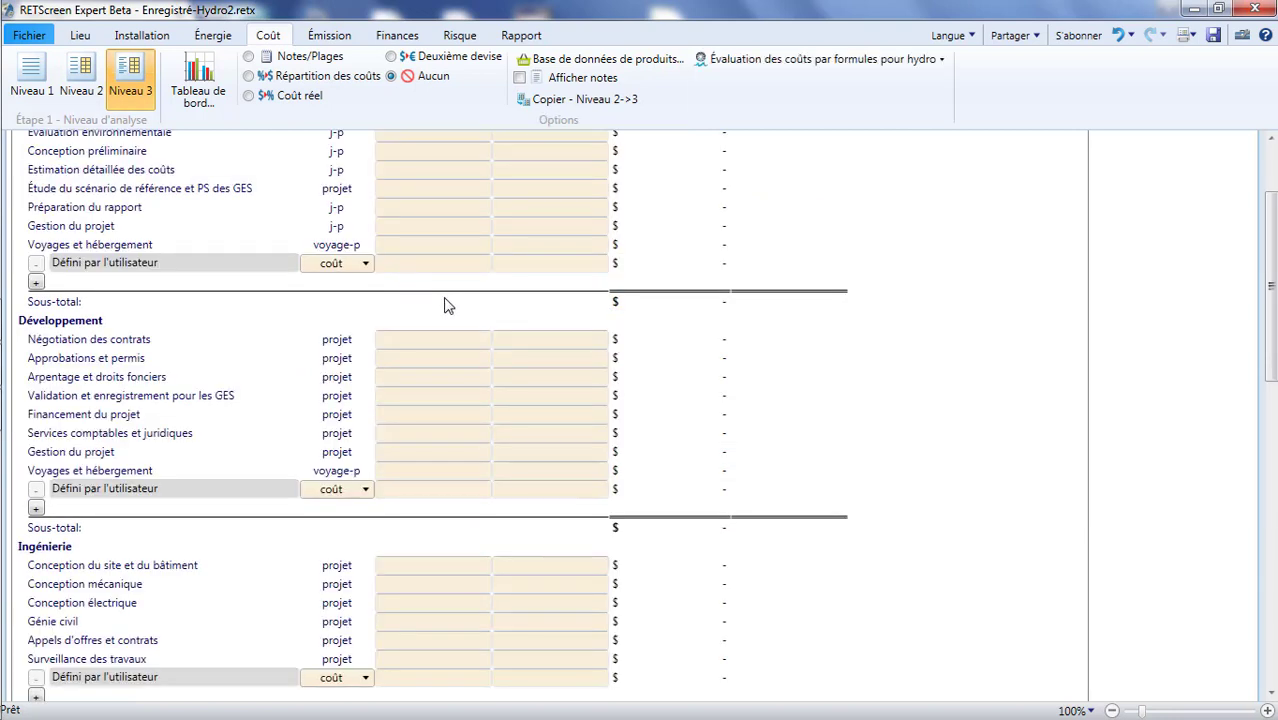
{"action": "scroll", "coordinate": [445, 299], "scroll_direction": "down", "scroll_amount": 4}
{"action": "scroll", "coordinate": [445, 299], "scroll_direction": "down", "scroll_amount": 3}
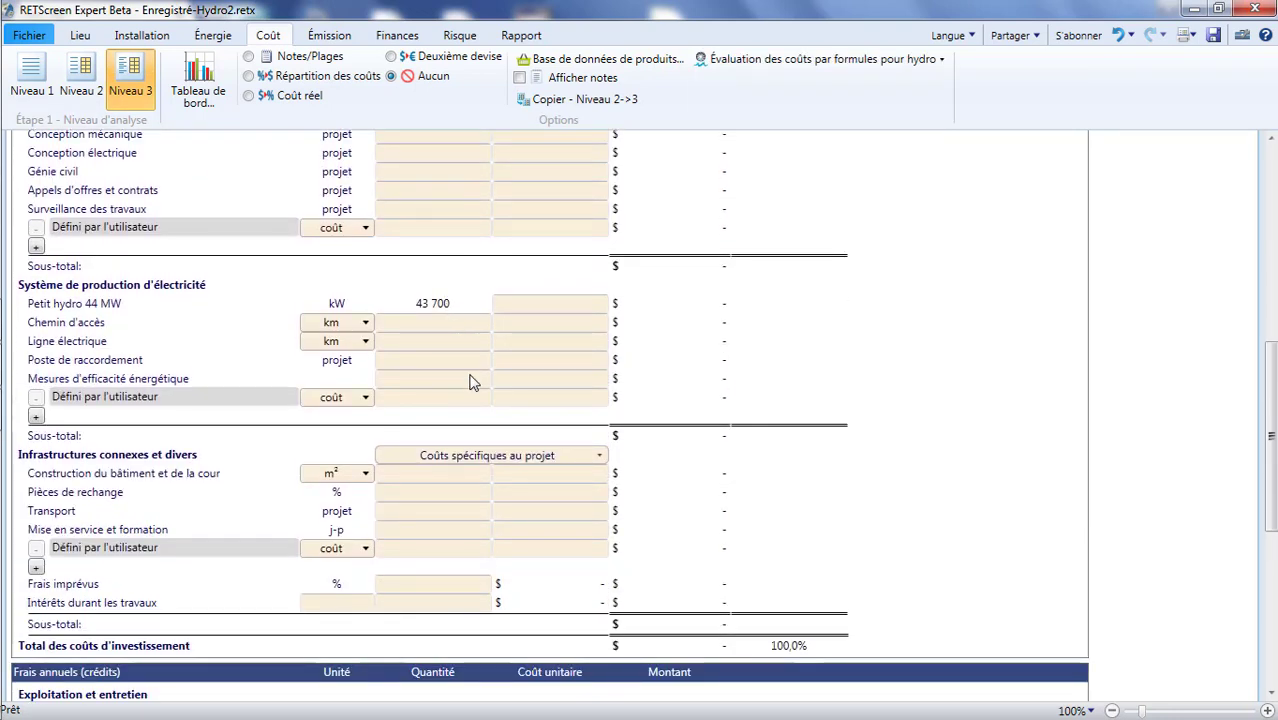
{"action": "left_click", "coordinate": [596, 459]}
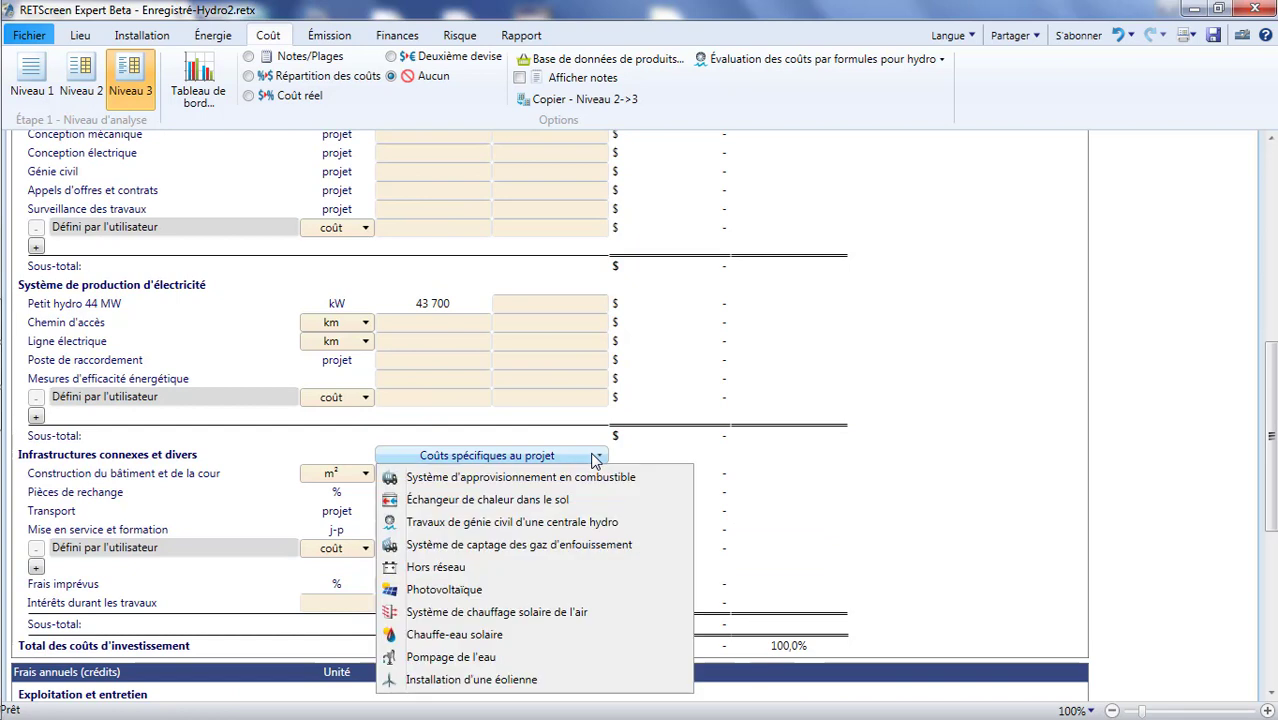
{"action": "left_click", "coordinate": [623, 524]}
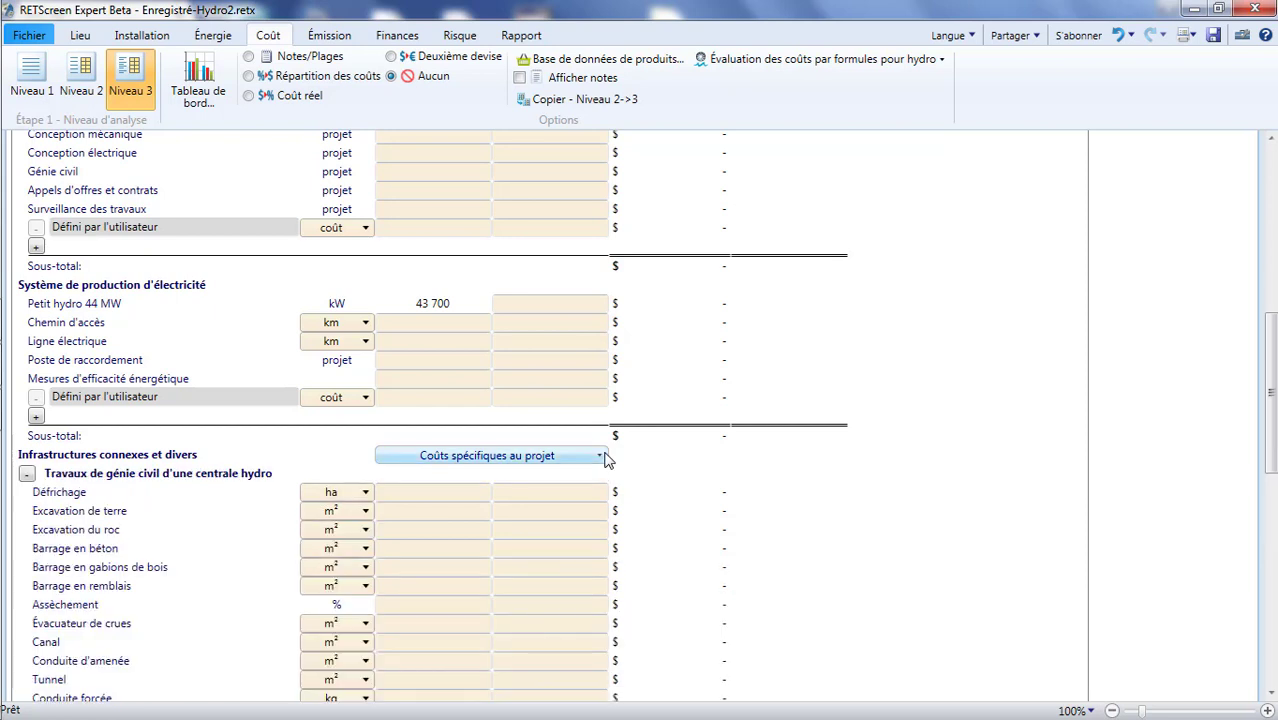
Consult the help topic for Défrichage among the hydro civil works items and close it.
{"action": "scroll", "coordinate": [604, 459], "scroll_direction": "down", "scroll_amount": 3}
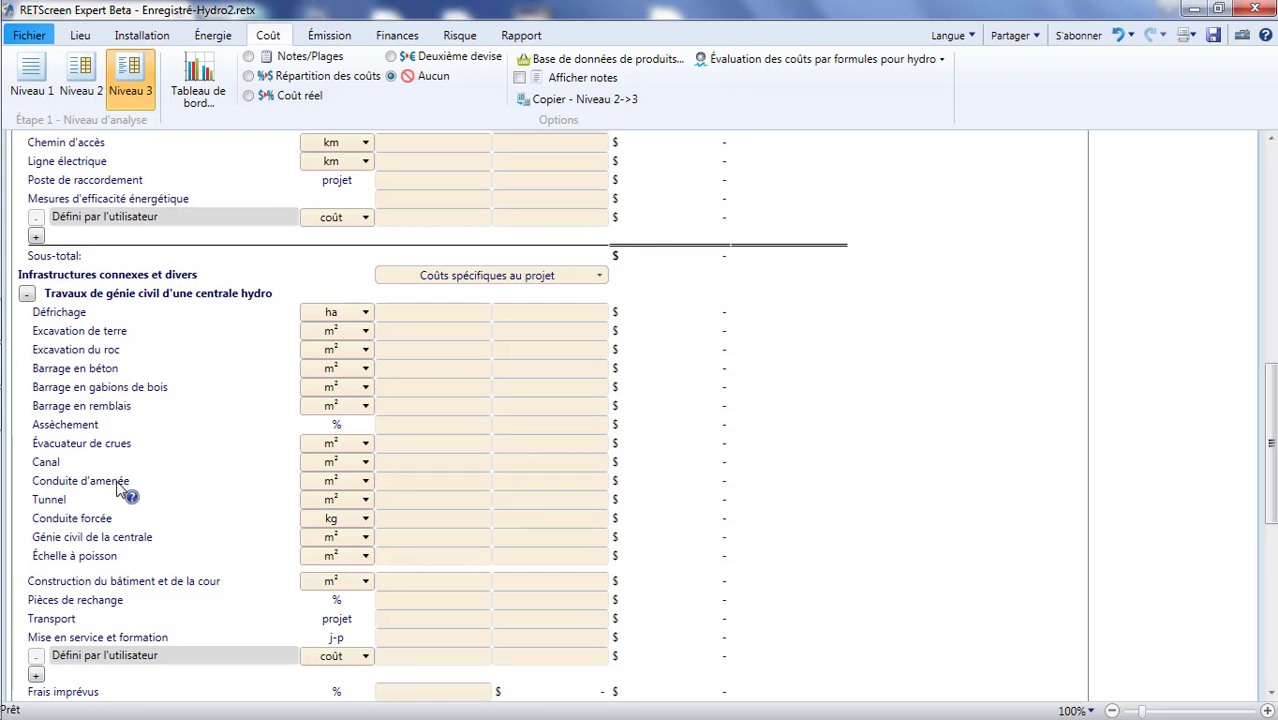
{"action": "left_click", "coordinate": [62, 314]}
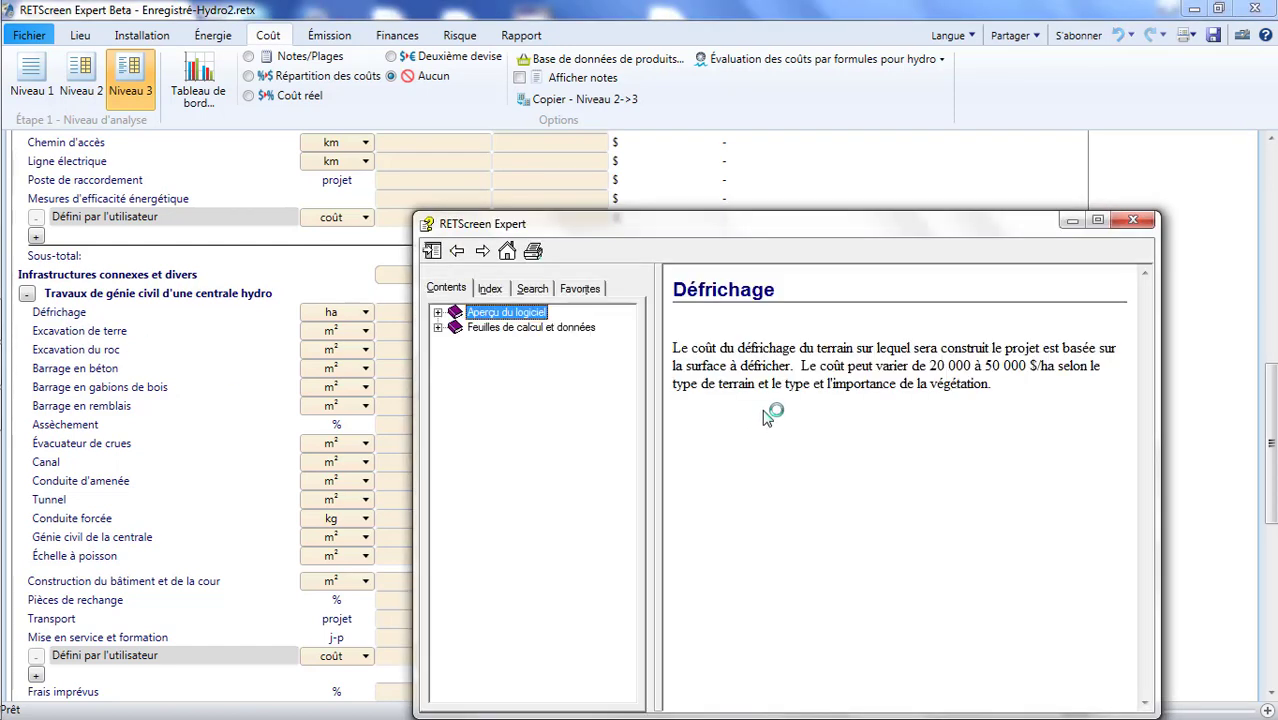
{"action": "left_click", "coordinate": [1132, 221]}
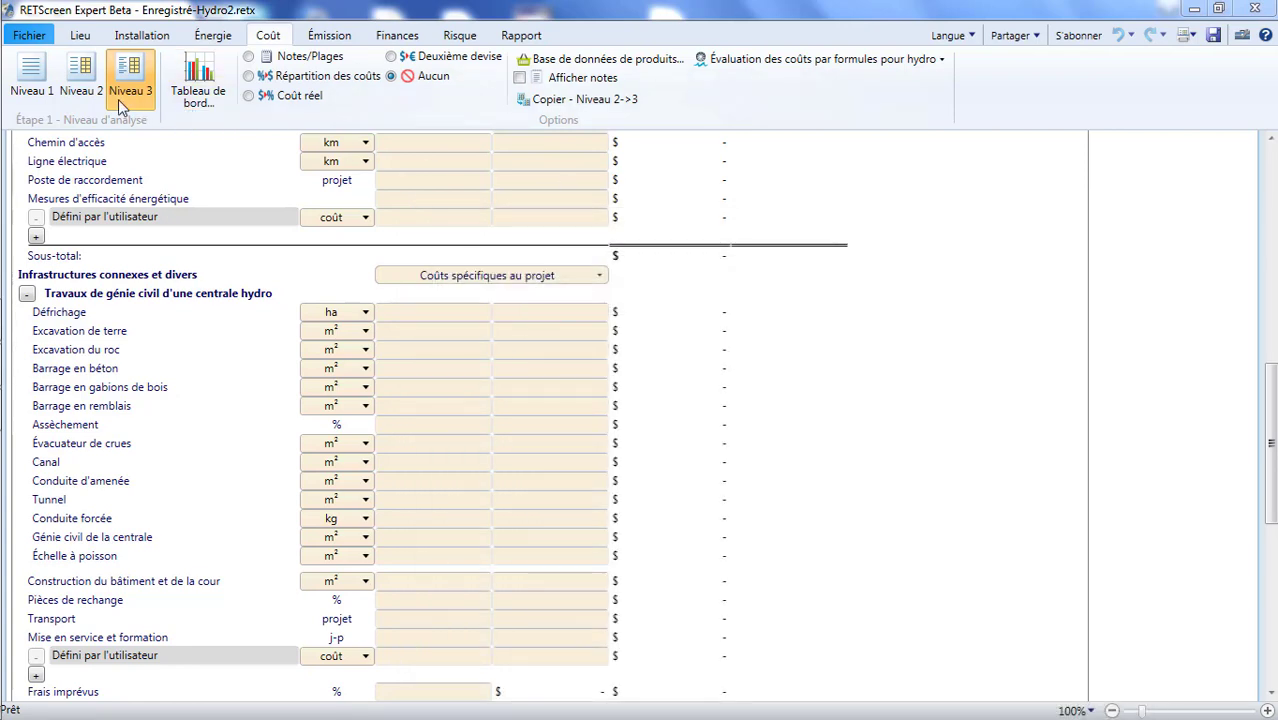
Create a new hydro formula costing evaluation and review its input fields and investment cost table.
{"action": "left_click", "coordinate": [797, 62]}
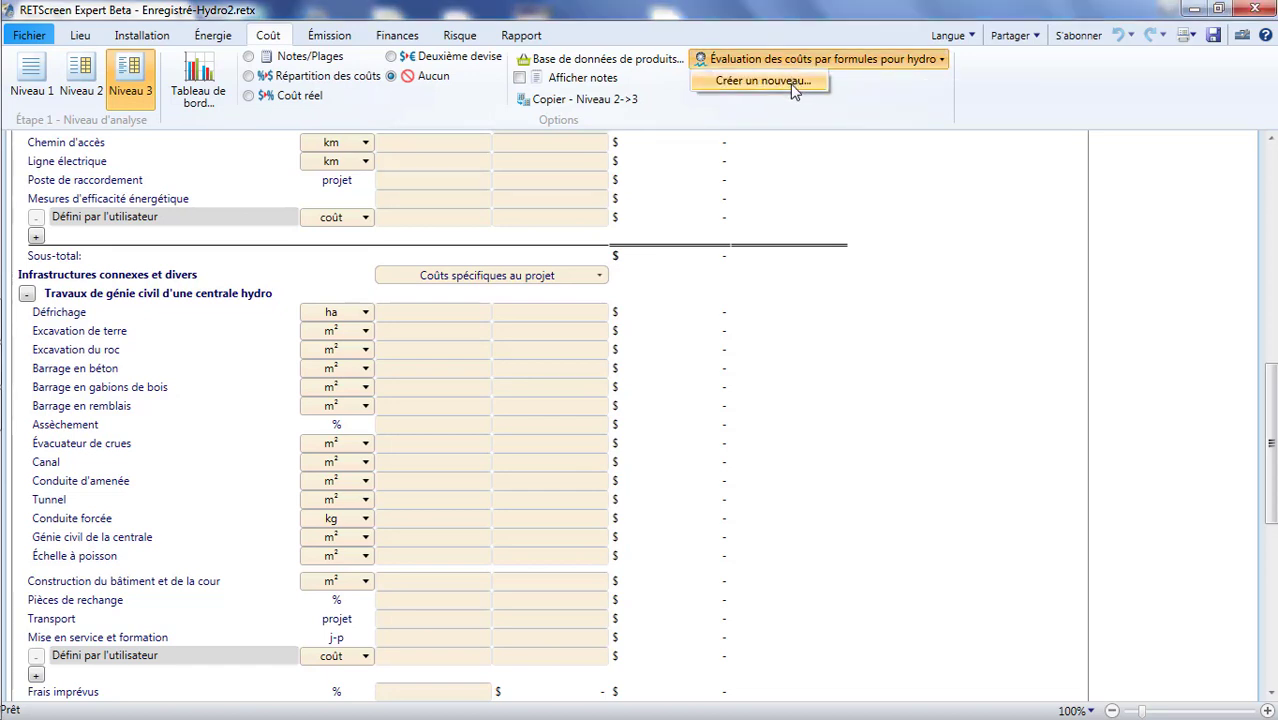
{"action": "left_click", "coordinate": [764, 81]}
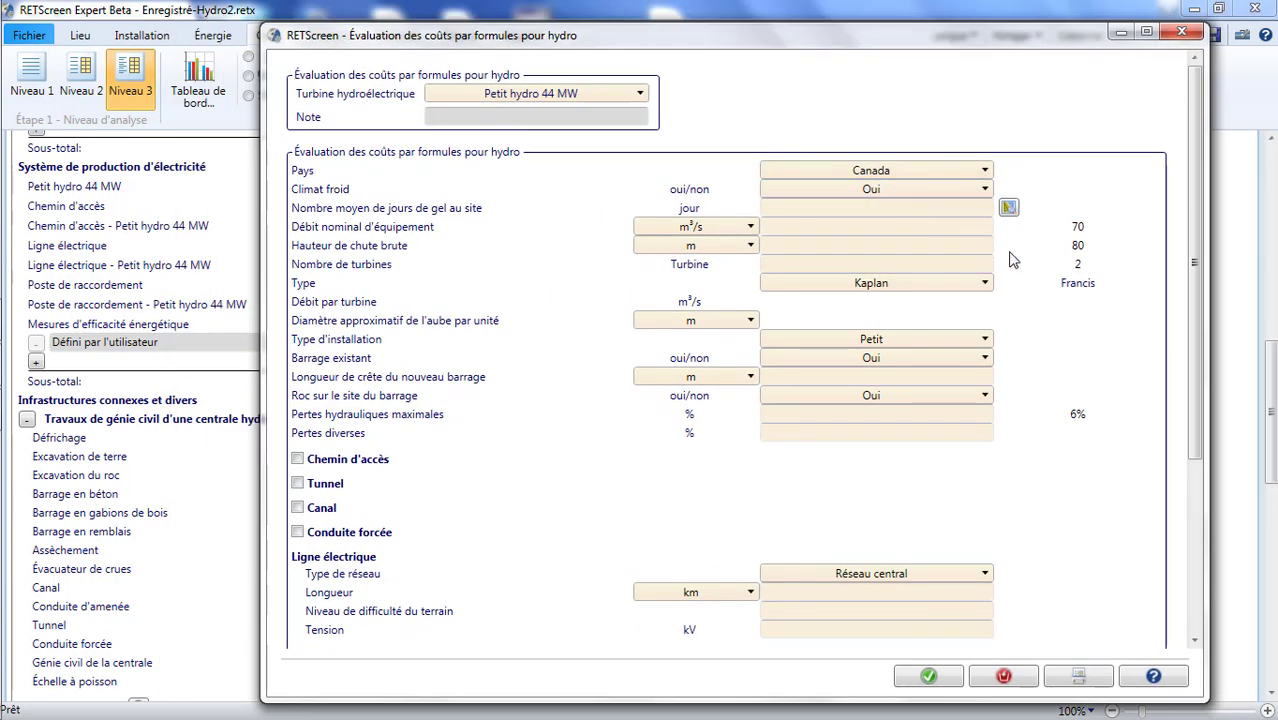
{"action": "scroll", "coordinate": [1010, 262], "scroll_direction": "down", "scroll_amount": 5}
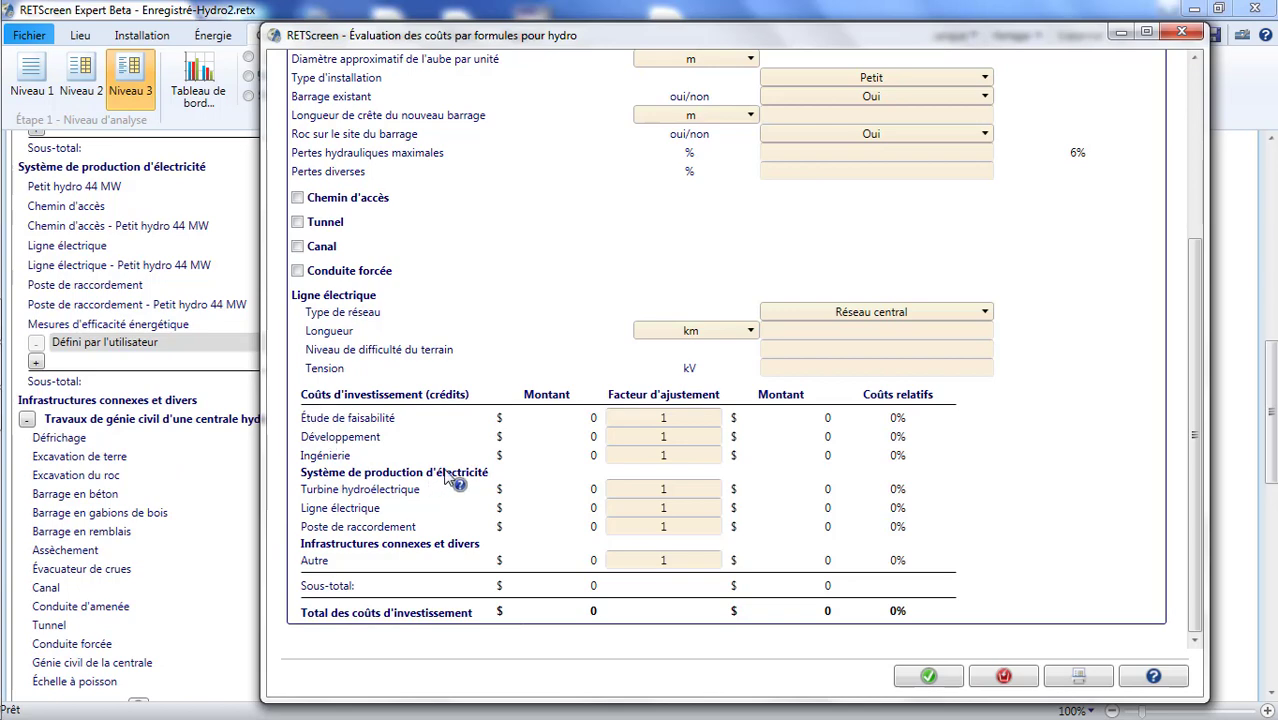
{"action": "scroll", "coordinate": [455, 470], "scroll_direction": "up", "scroll_amount": 5}
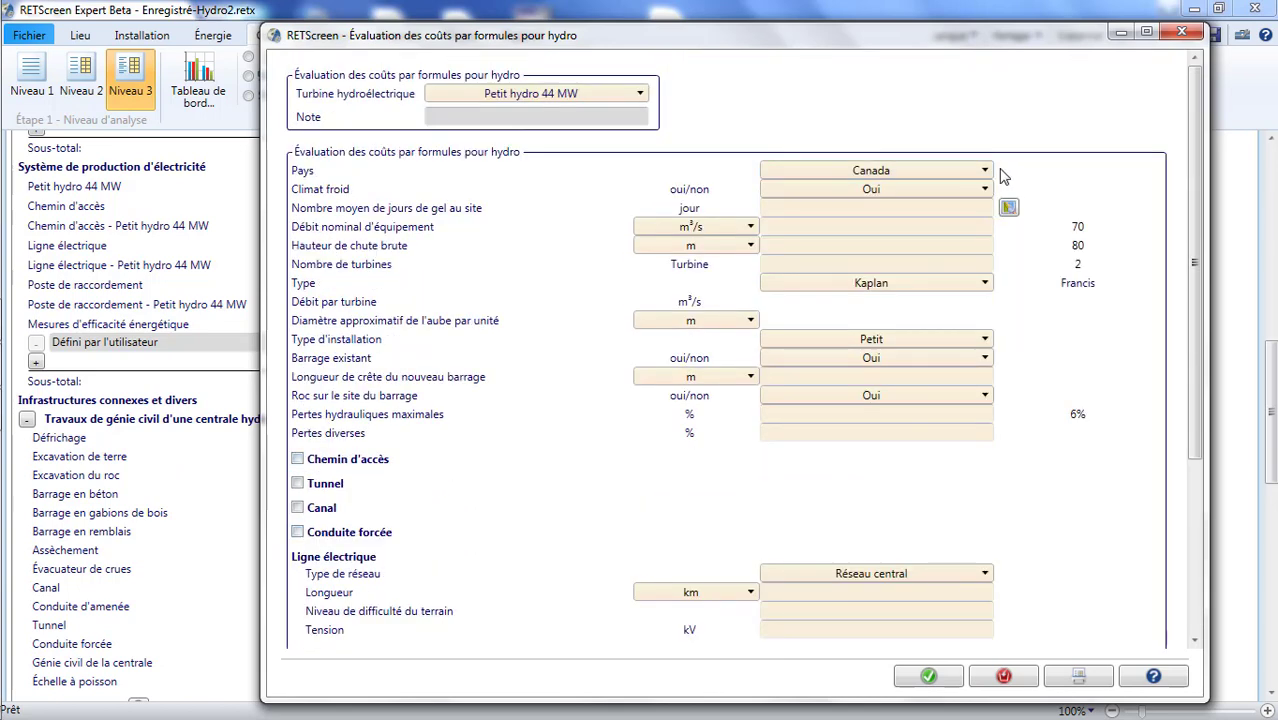
Check the available choices for Pays and Climat froid without changing either setting.
{"action": "left_click", "coordinate": [985, 173]}
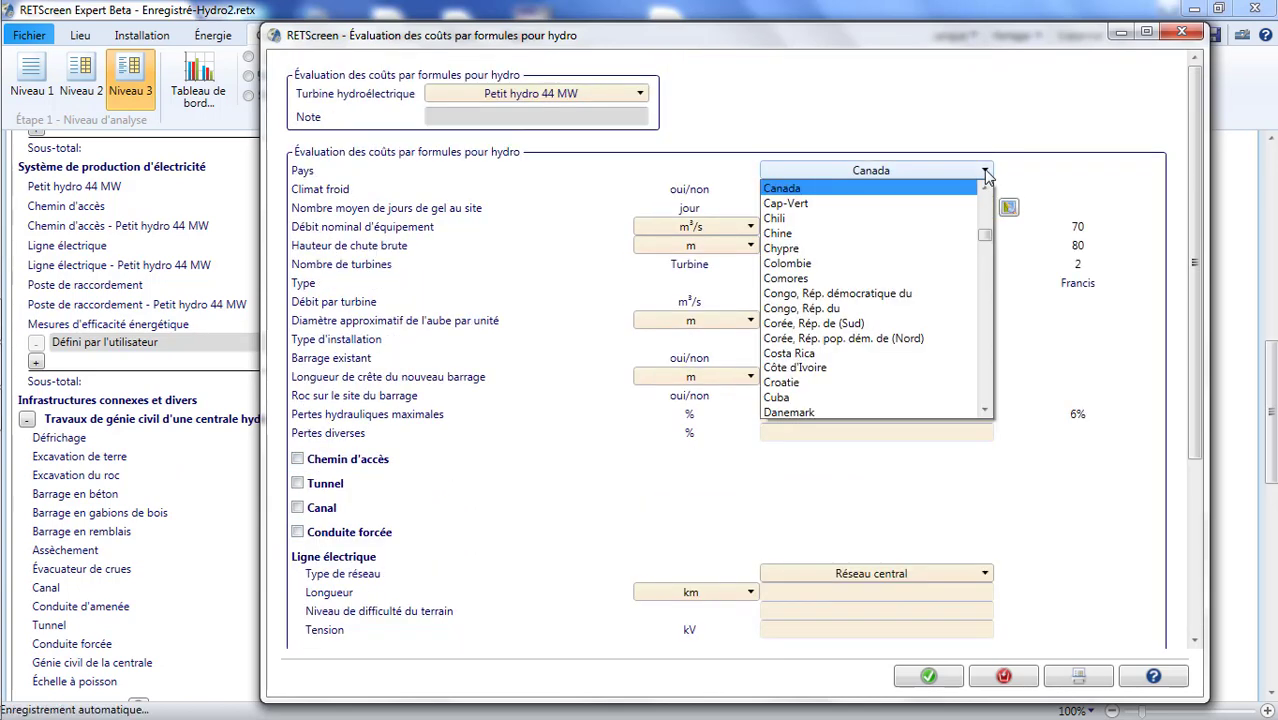
{"action": "left_click", "coordinate": [985, 173]}
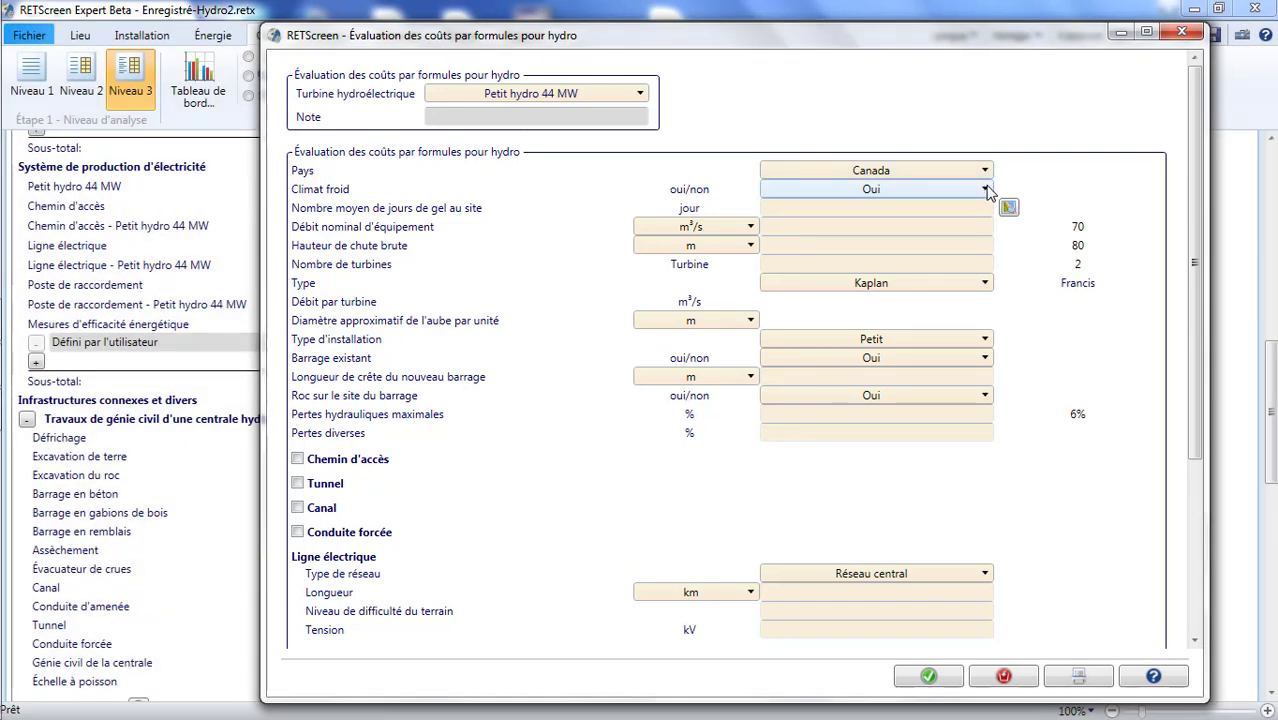
{"action": "left_click", "coordinate": [985, 190]}
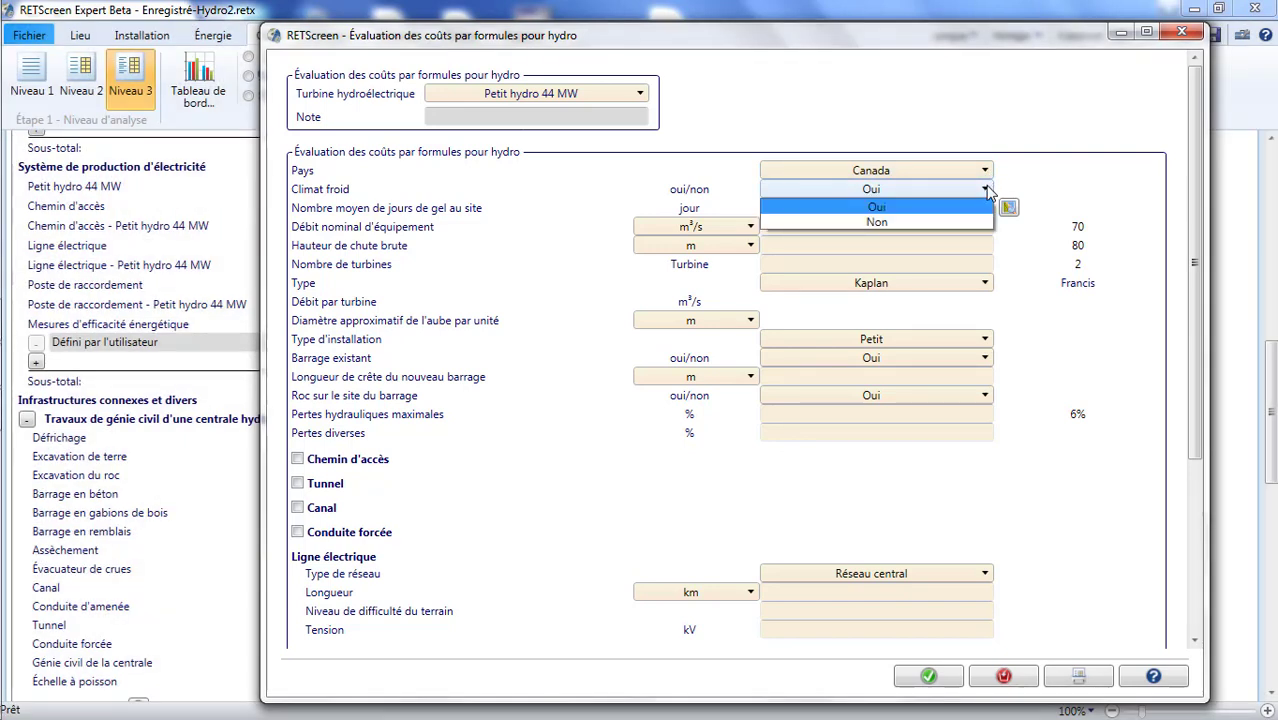
{"action": "left_click", "coordinate": [985, 190]}
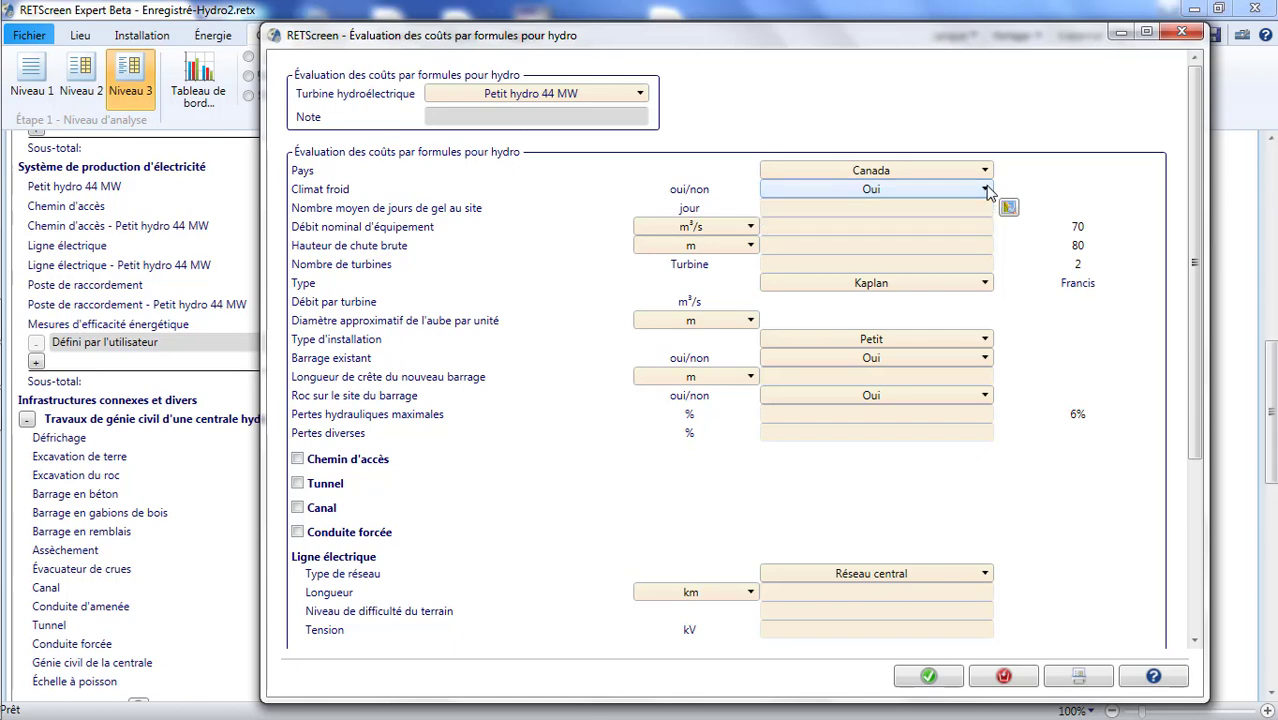
Read the help topic for Climat froid, highlighting the yearly frost-day criterion, and close the help window.
{"action": "left_click", "coordinate": [340, 190]}
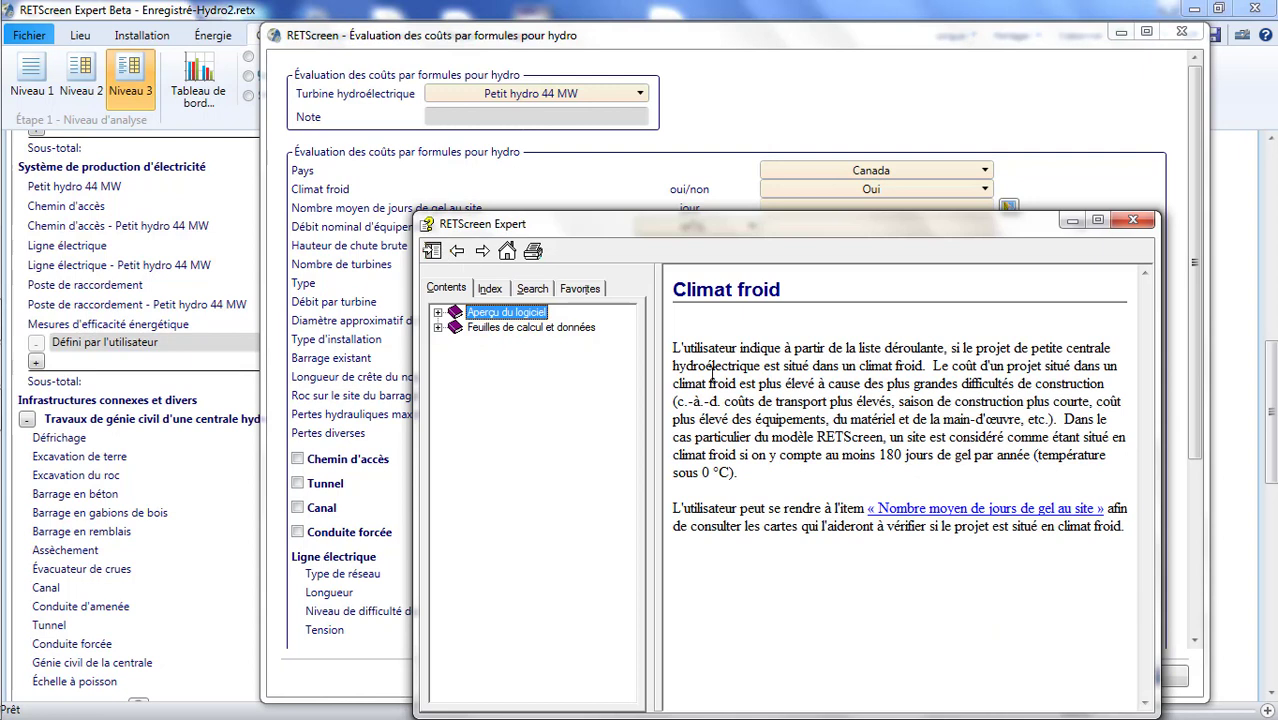
{"action": "left_click_drag", "start_coordinate": [878, 456], "coordinate": [1020, 456]}
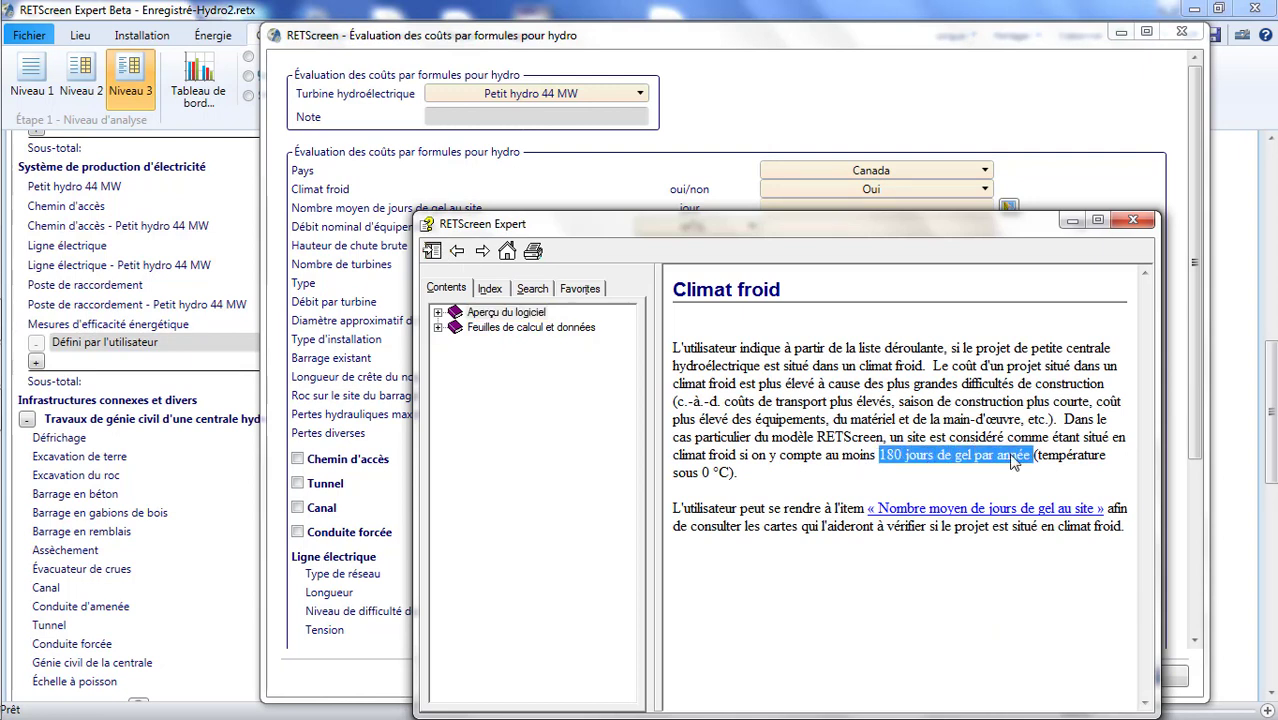
{"action": "left_click", "coordinate": [922, 487]}
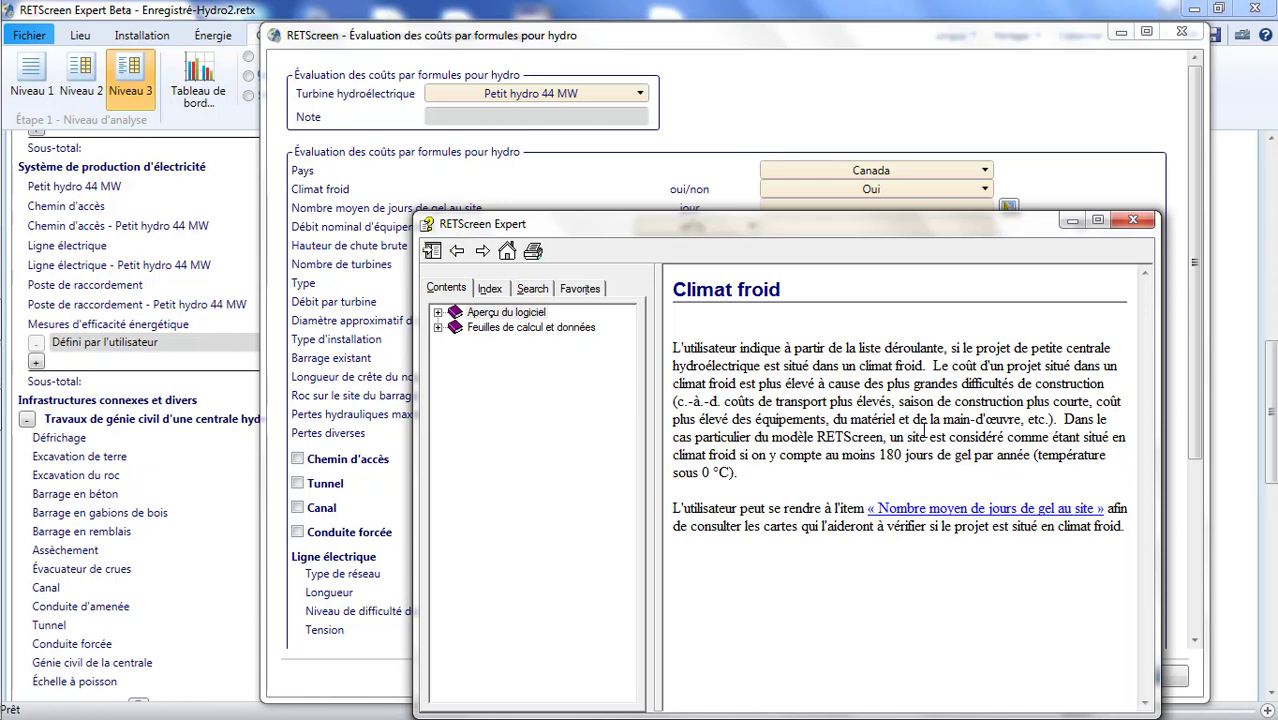
{"action": "left_click", "coordinate": [1133, 222]}
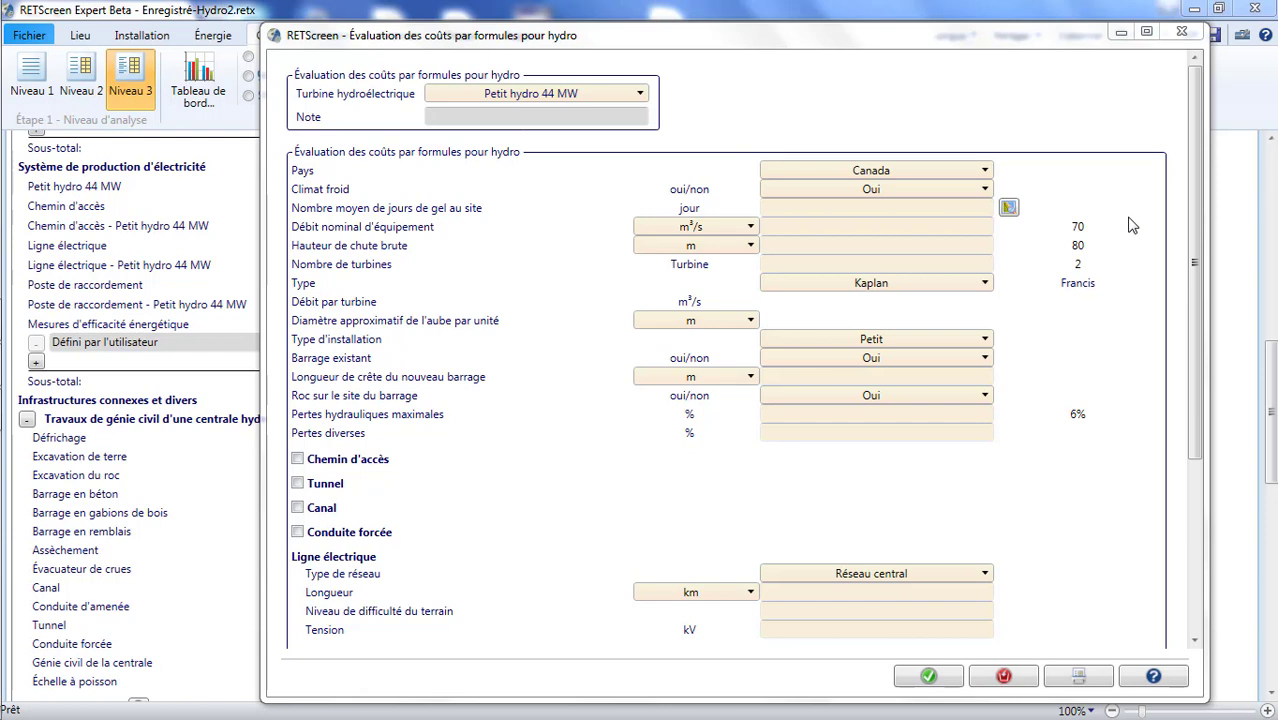
Try Climat froid set to Non and return it to Oui.
{"action": "left_click", "coordinate": [983, 191]}
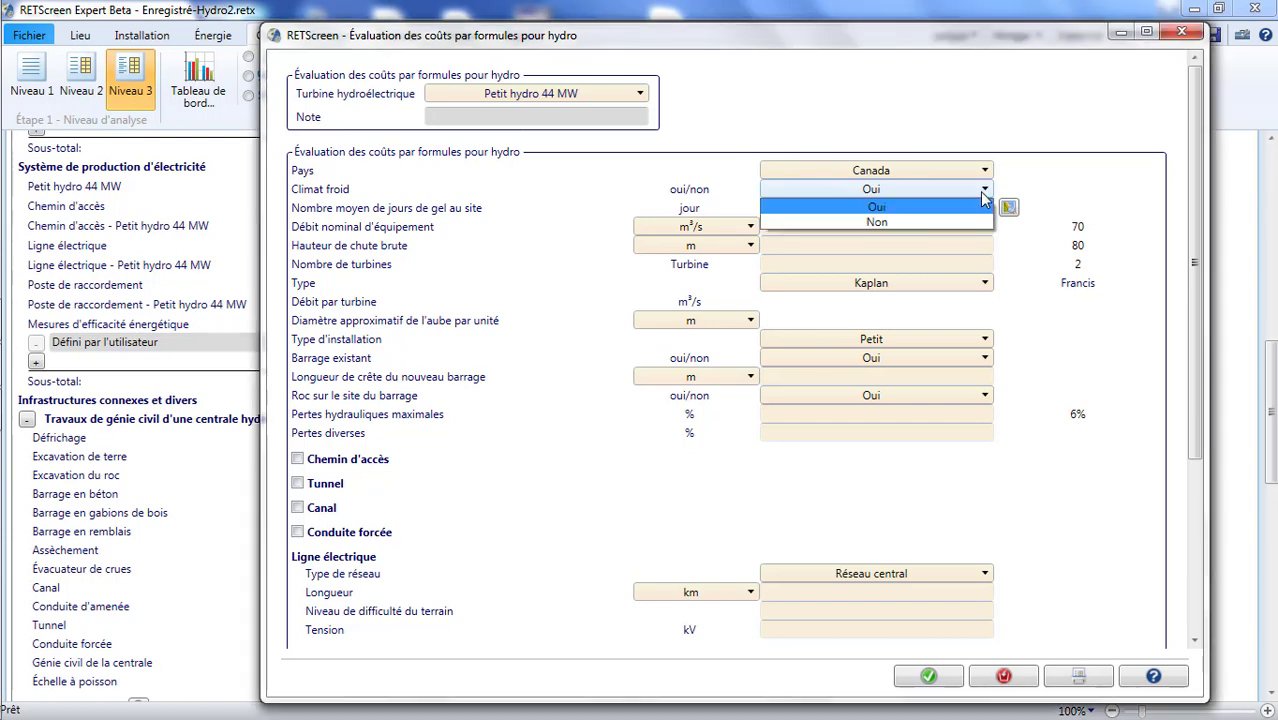
{"action": "left_click", "coordinate": [977, 222]}
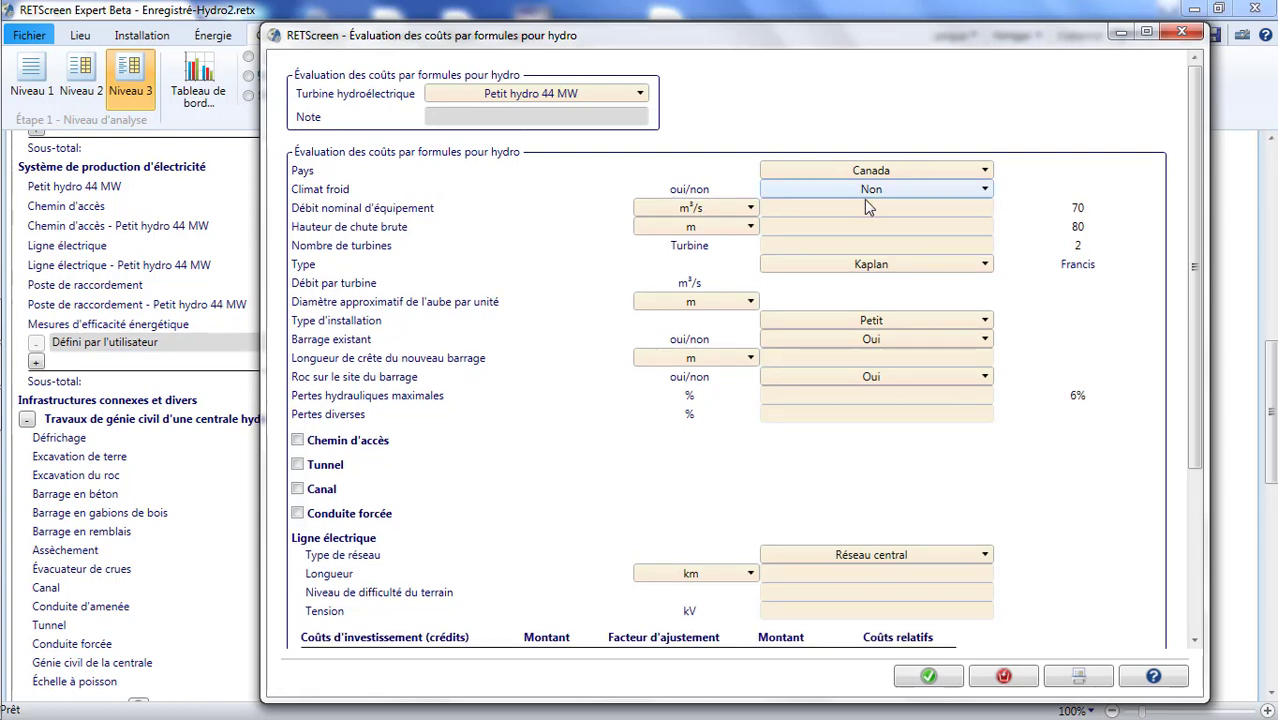
{"action": "left_click", "coordinate": [932, 190]}
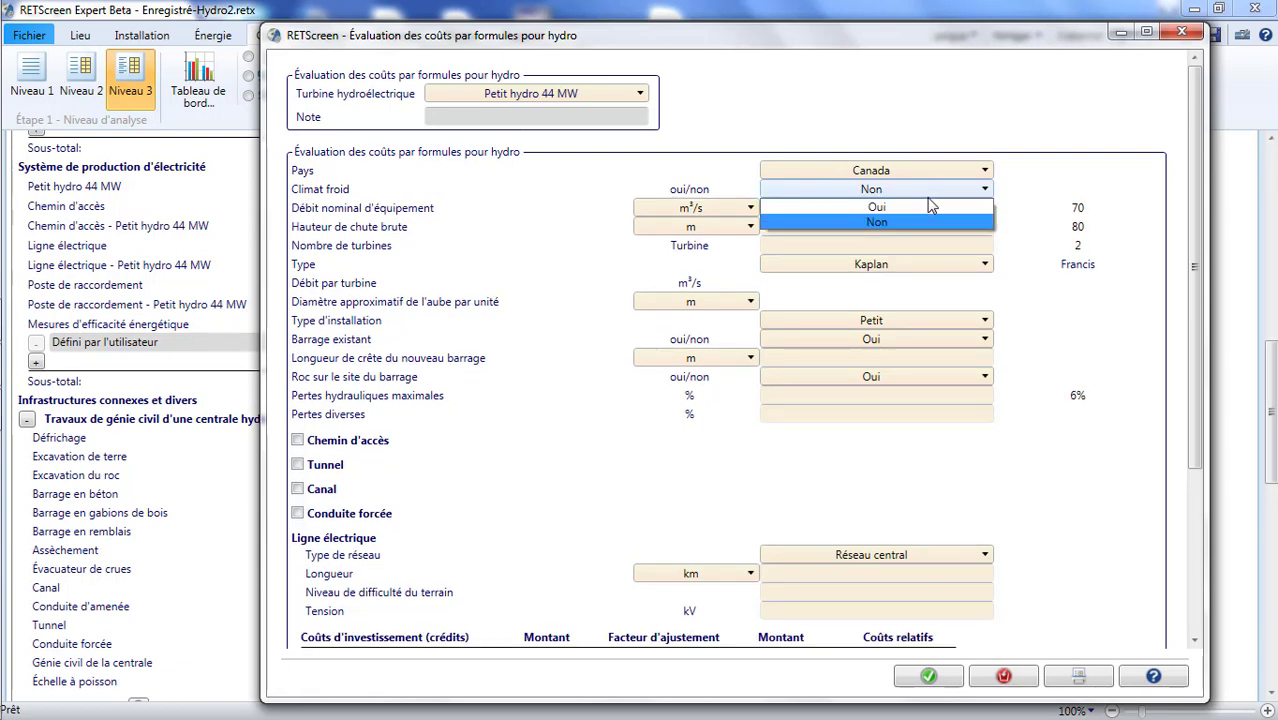
{"action": "left_click", "coordinate": [928, 209]}
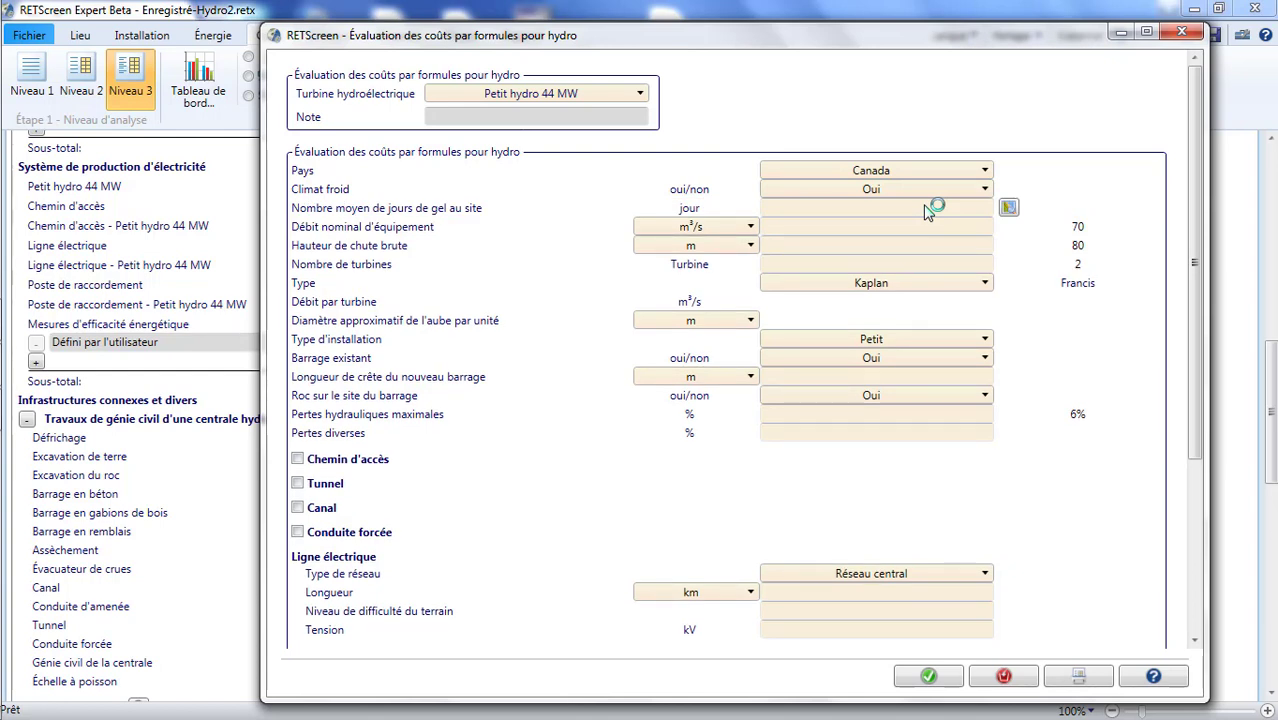
View the map of average frost days for Canada in a maximized help window, and close it.
{"action": "left_click", "coordinate": [1007, 210]}
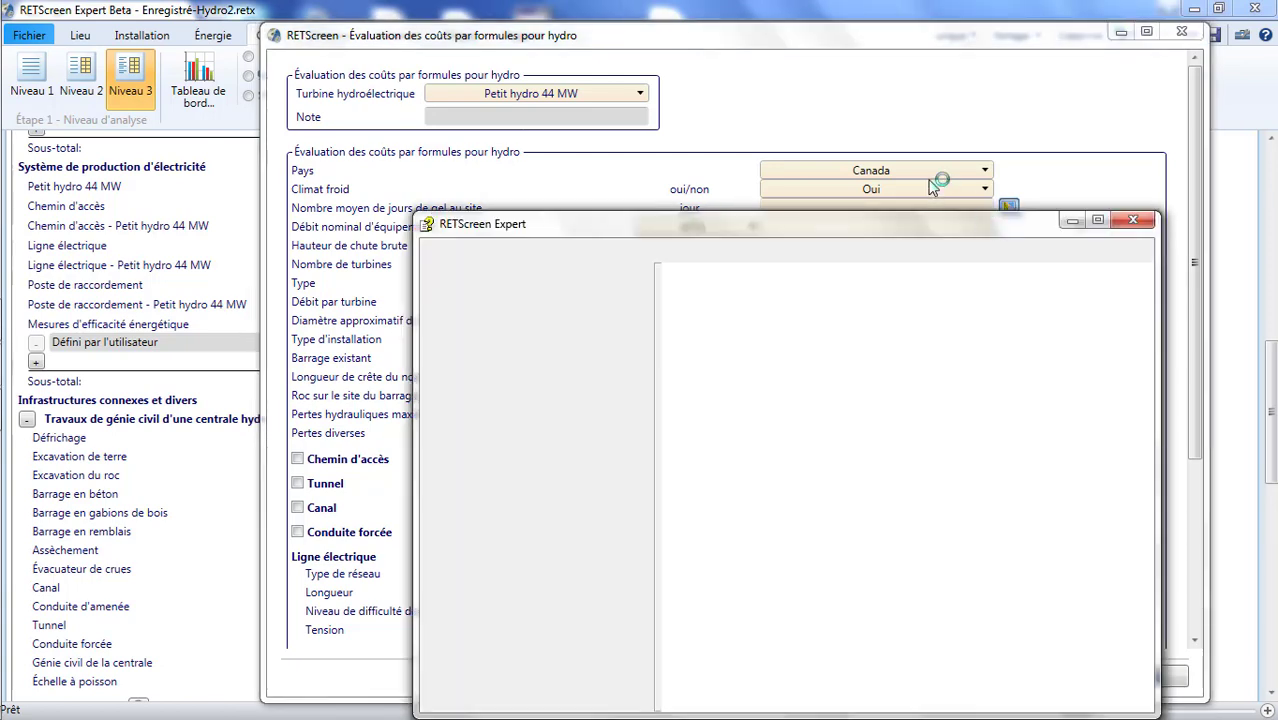
{"action": "left_click", "coordinate": [990, 136]}
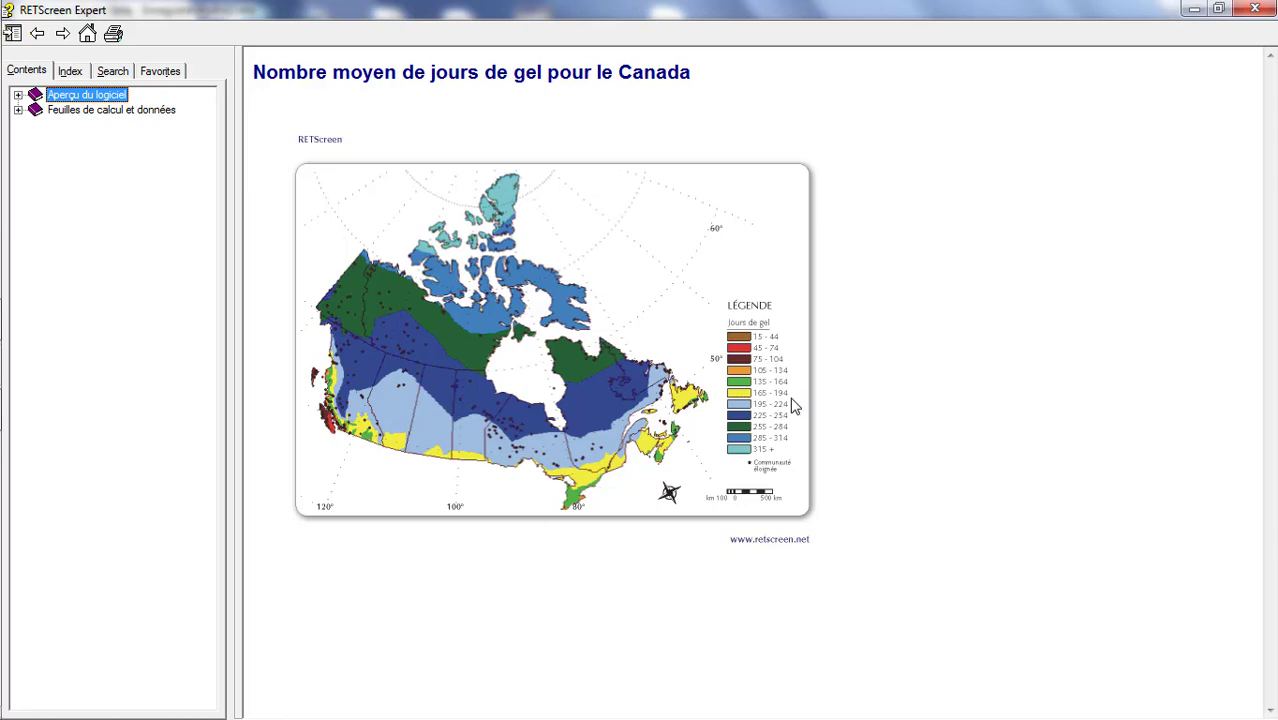
{"action": "left_click", "coordinate": [1254, 9]}
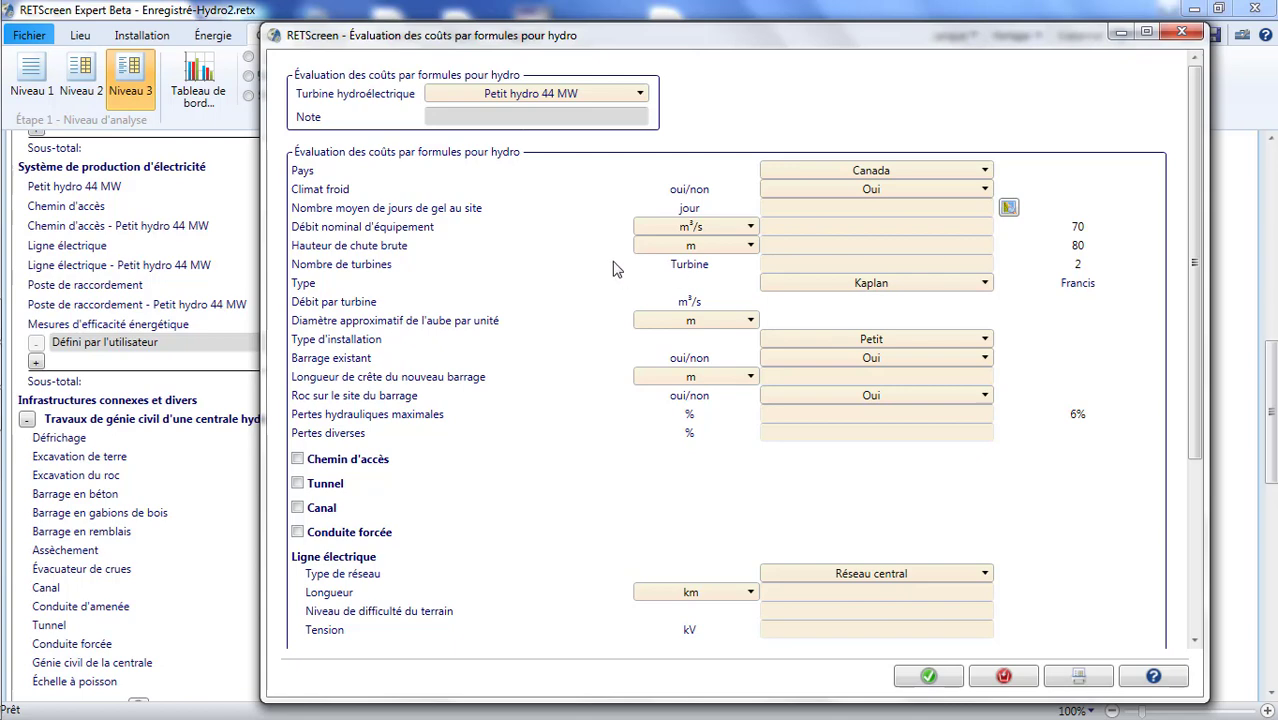
Open the help topic for Nombre moyen de jours de gel au site and follow its NASA link to the POWER Data Access Viewer.
{"action": "left_click", "coordinate": [472, 220]}
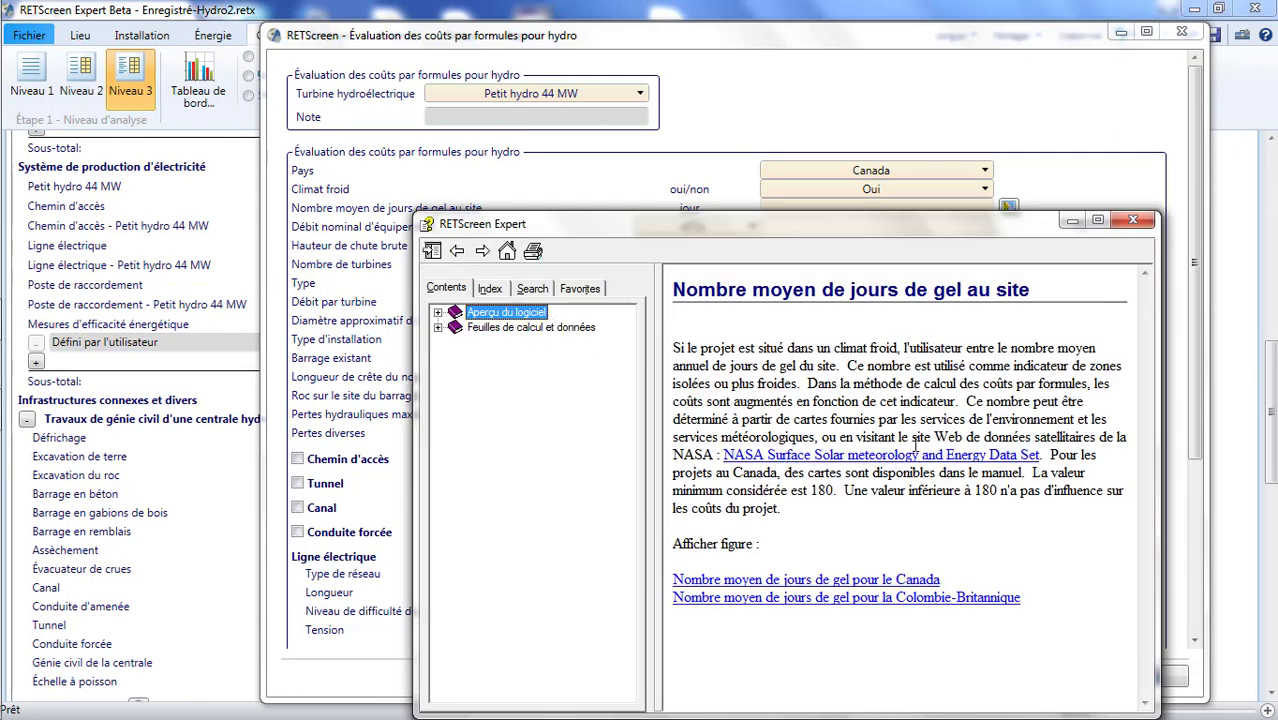
{"action": "left_click", "coordinate": [742, 458]}
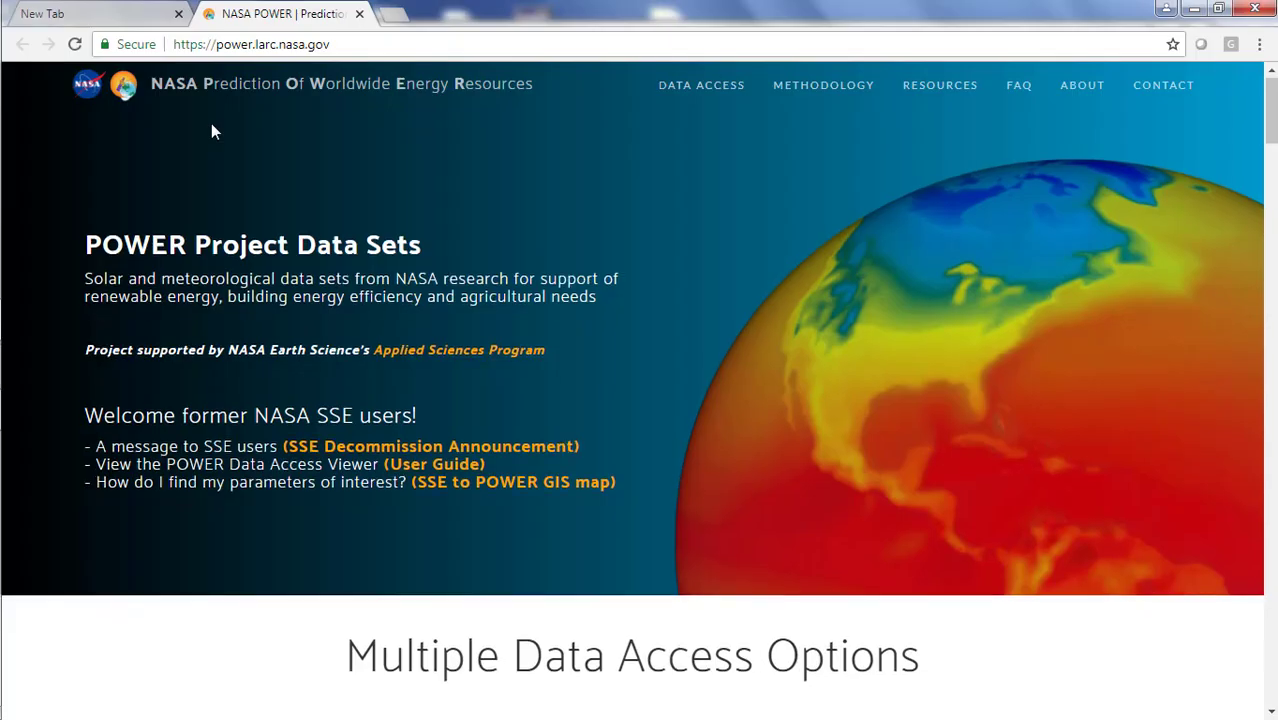
{"action": "scroll", "coordinate": [211, 208], "scroll_direction": "down", "scroll_amount": 4}
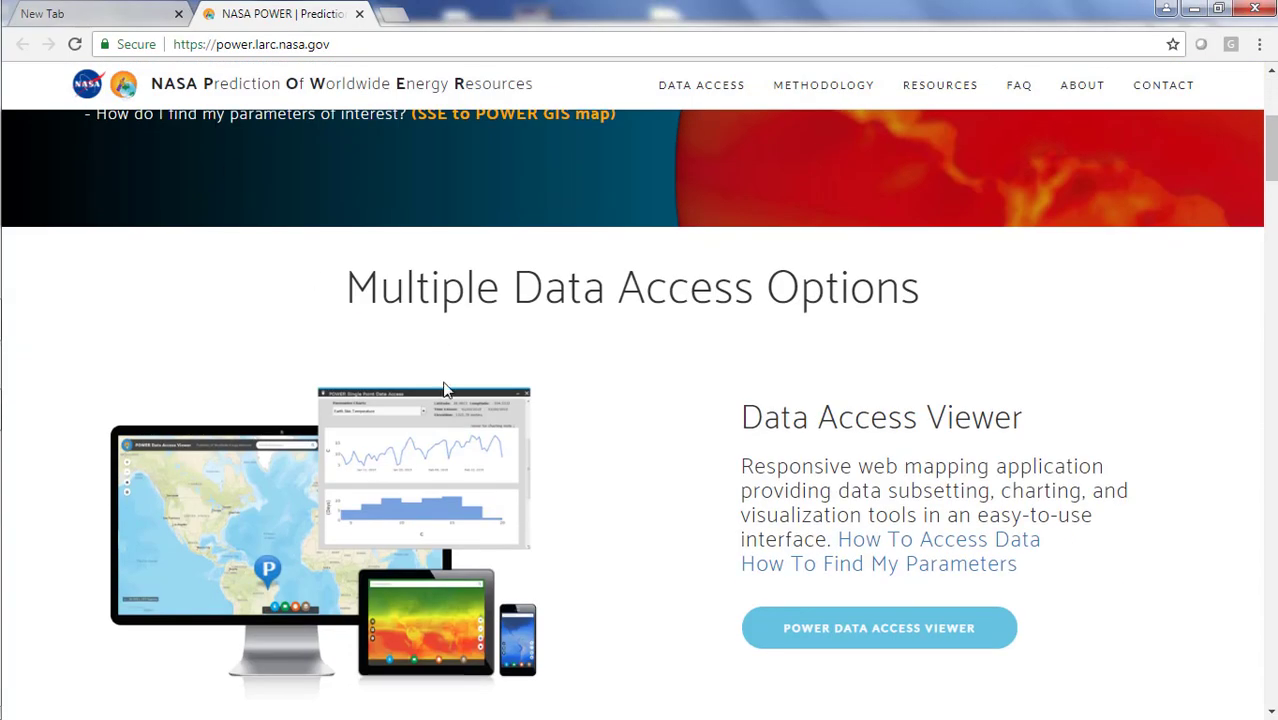
{"action": "left_click", "coordinate": [855, 630]}
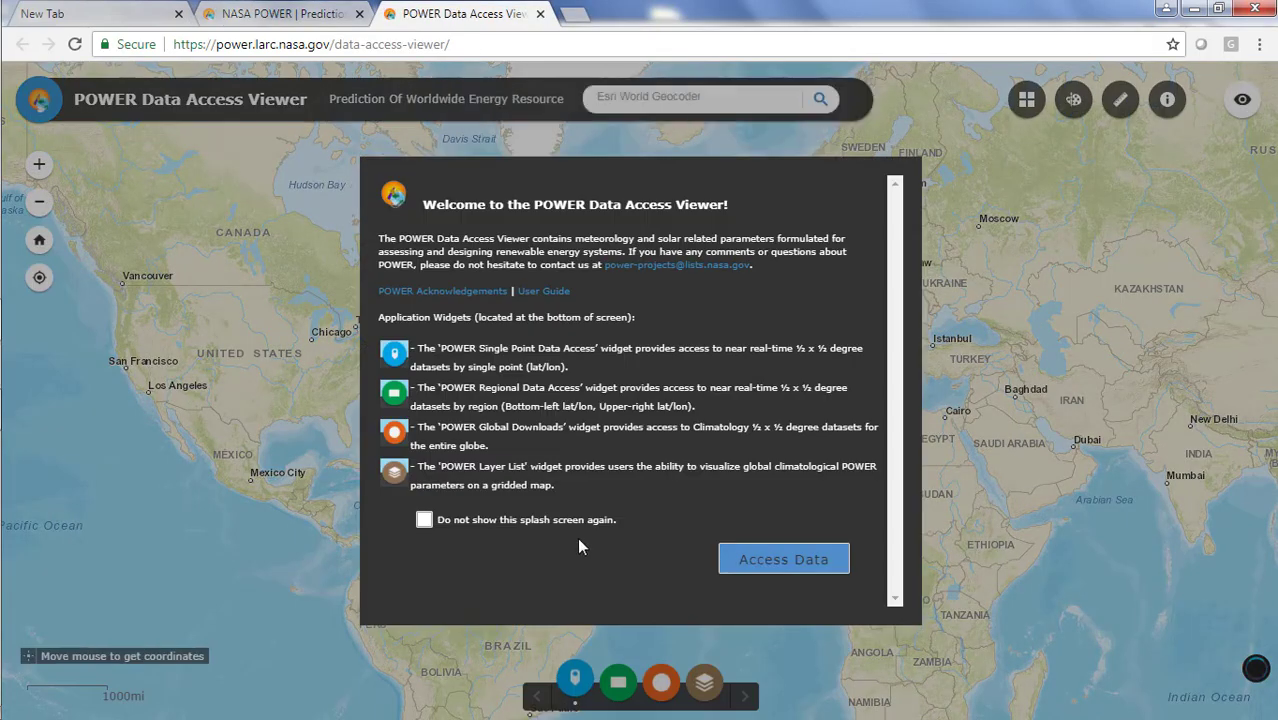
{"action": "left_click", "coordinate": [748, 561]}
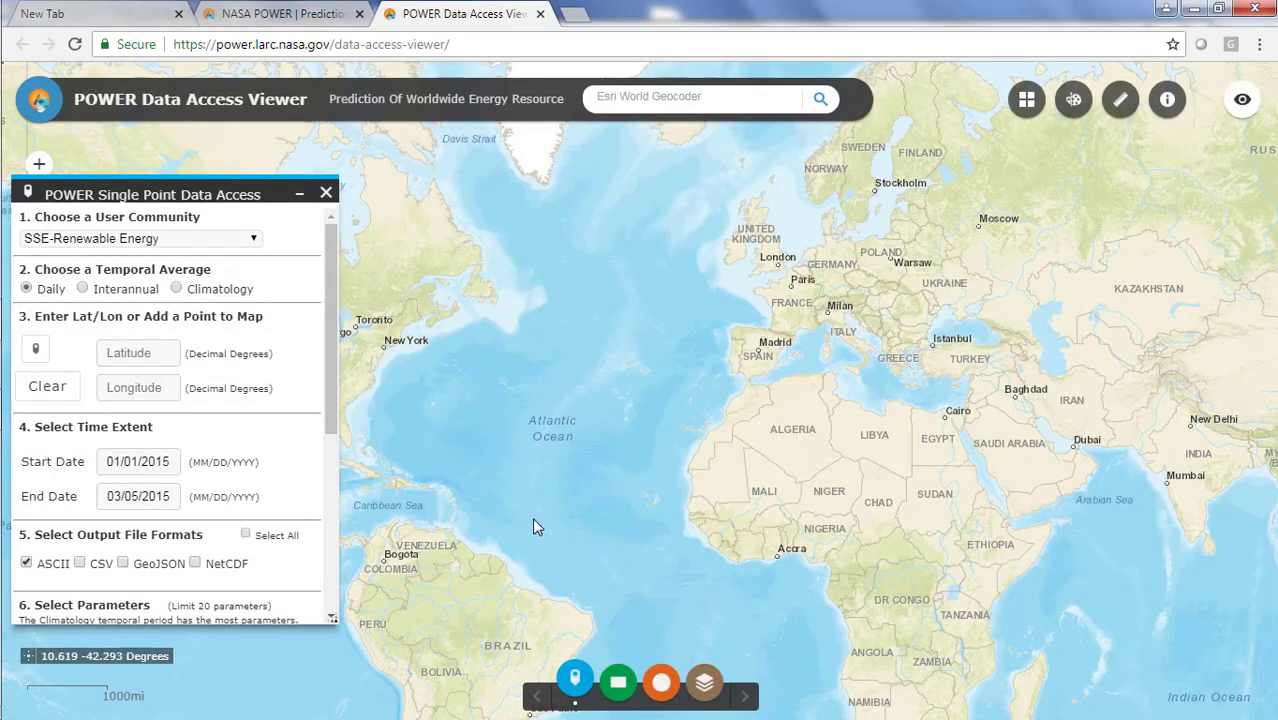
Set the single-point data request to Climatology at latitude 47 and longitude -72.
{"action": "left_click", "coordinate": [176, 289]}
{"action": "left_click", "coordinate": [143, 352]}
{"action": "type", "text": "47"}
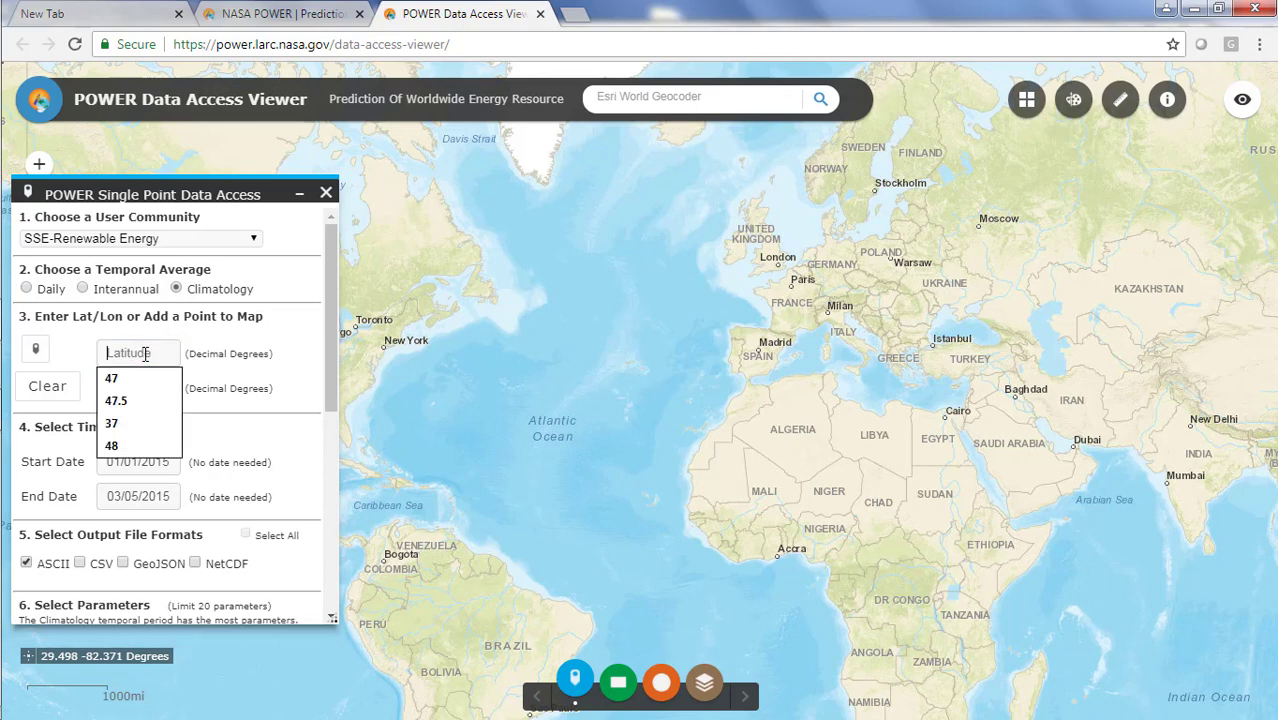
{"action": "left_click", "coordinate": [137, 387]}
{"action": "type", "text": "-7"}
{"action": "left_click", "coordinate": [140, 410]}
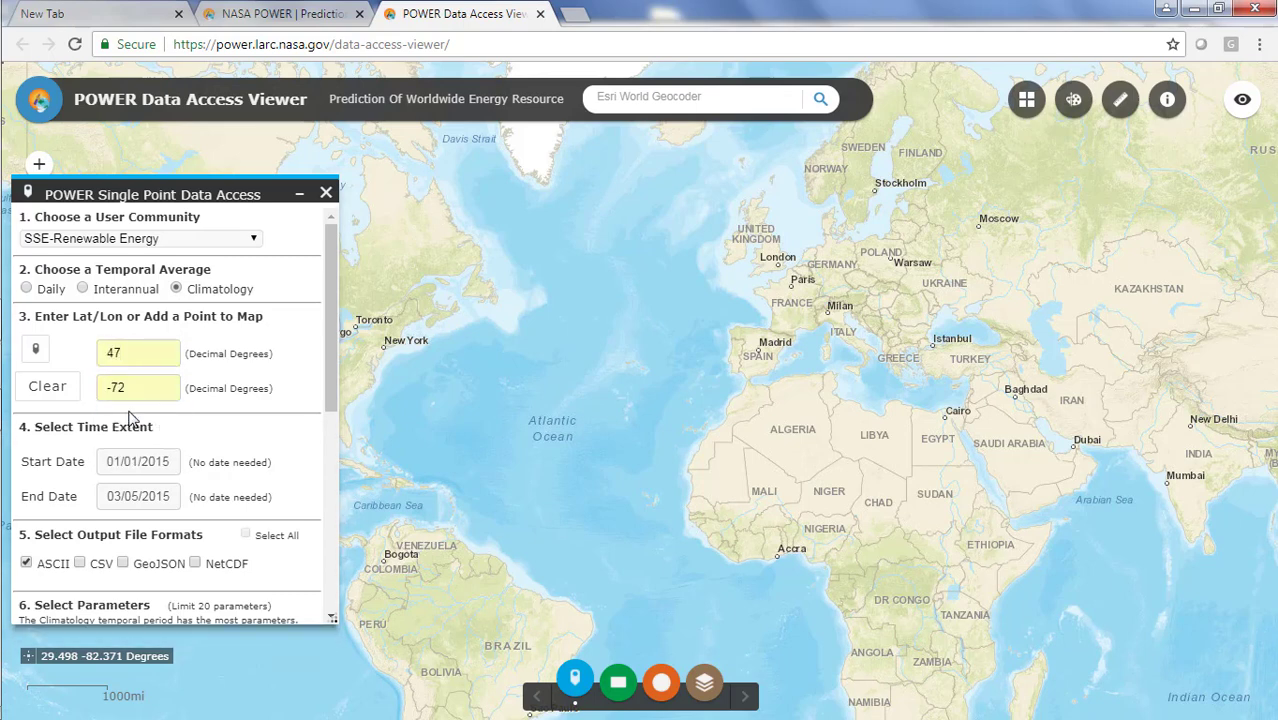
Select the Frost Days parameter under Meteorology (Temperature) and submit the data request.
{"action": "scroll", "coordinate": [197, 424], "scroll_direction": "down", "scroll_amount": 5}
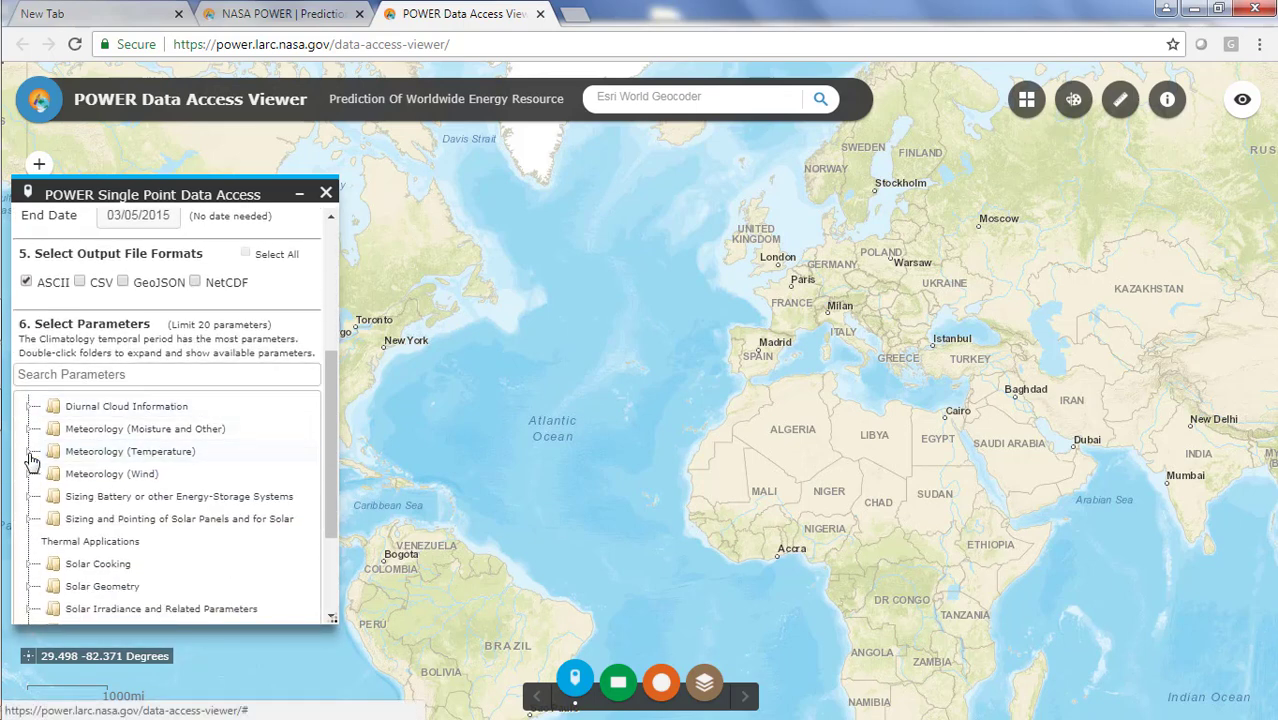
{"action": "left_click", "coordinate": [31, 453]}
{"action": "scroll", "coordinate": [29, 465], "scroll_direction": "down", "scroll_amount": 1}
{"action": "left_click", "coordinate": [75, 471]}
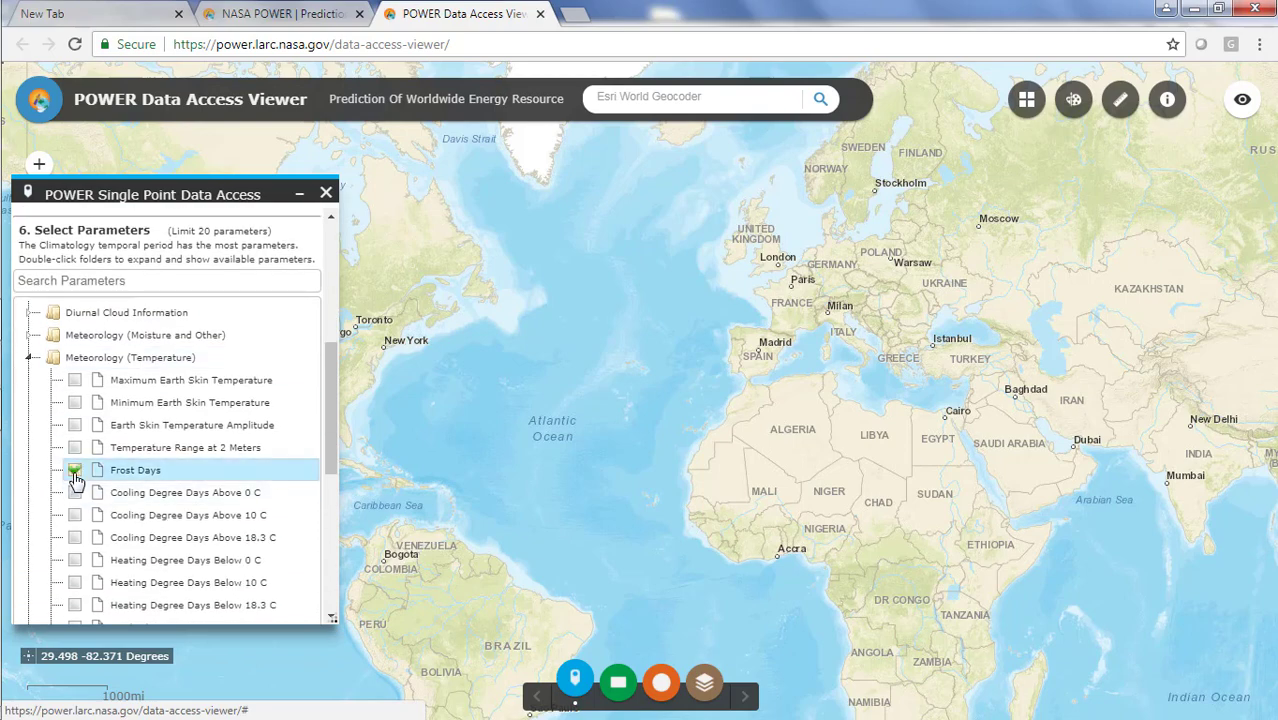
{"action": "scroll", "coordinate": [77, 486], "scroll_direction": "down", "scroll_amount": 5}
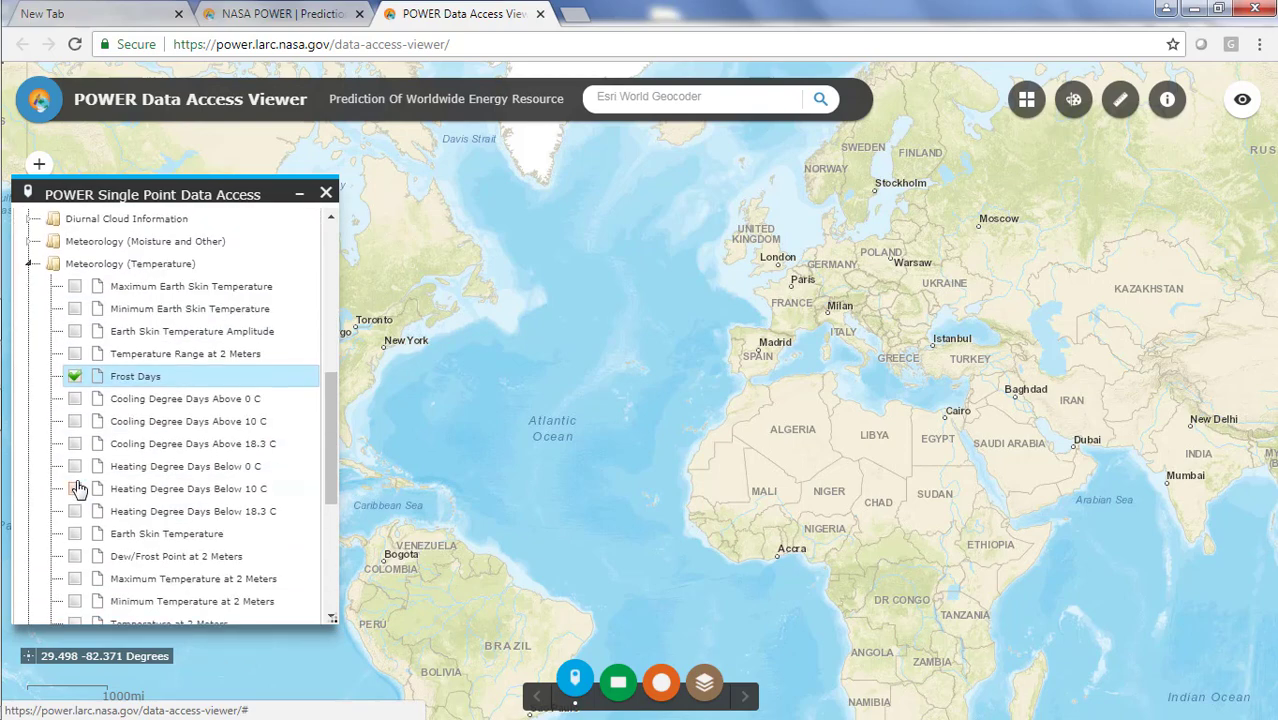
{"action": "left_click", "coordinate": [66, 582]}
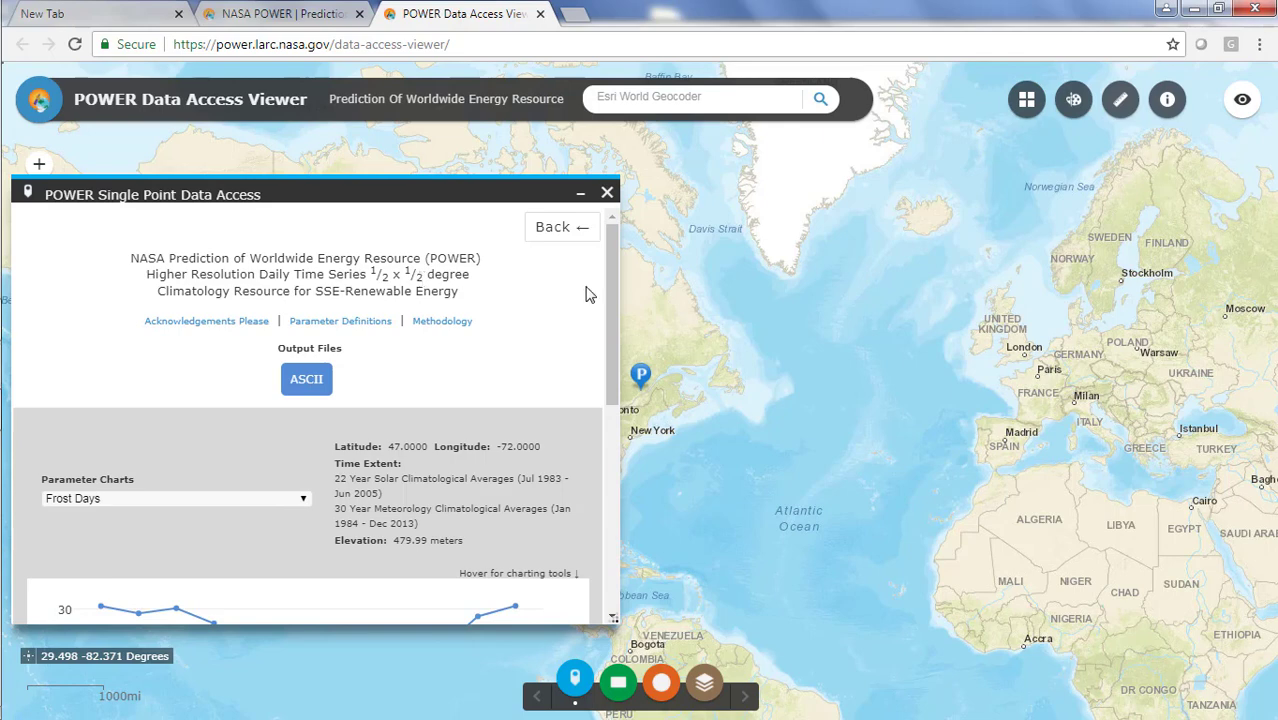
Examine the monthly frost-day chart, open the ASCII output file and highlight the FROST_DAYS label and its annual value.
{"action": "scroll", "coordinate": [449, 256], "scroll_direction": "down", "scroll_amount": 2}
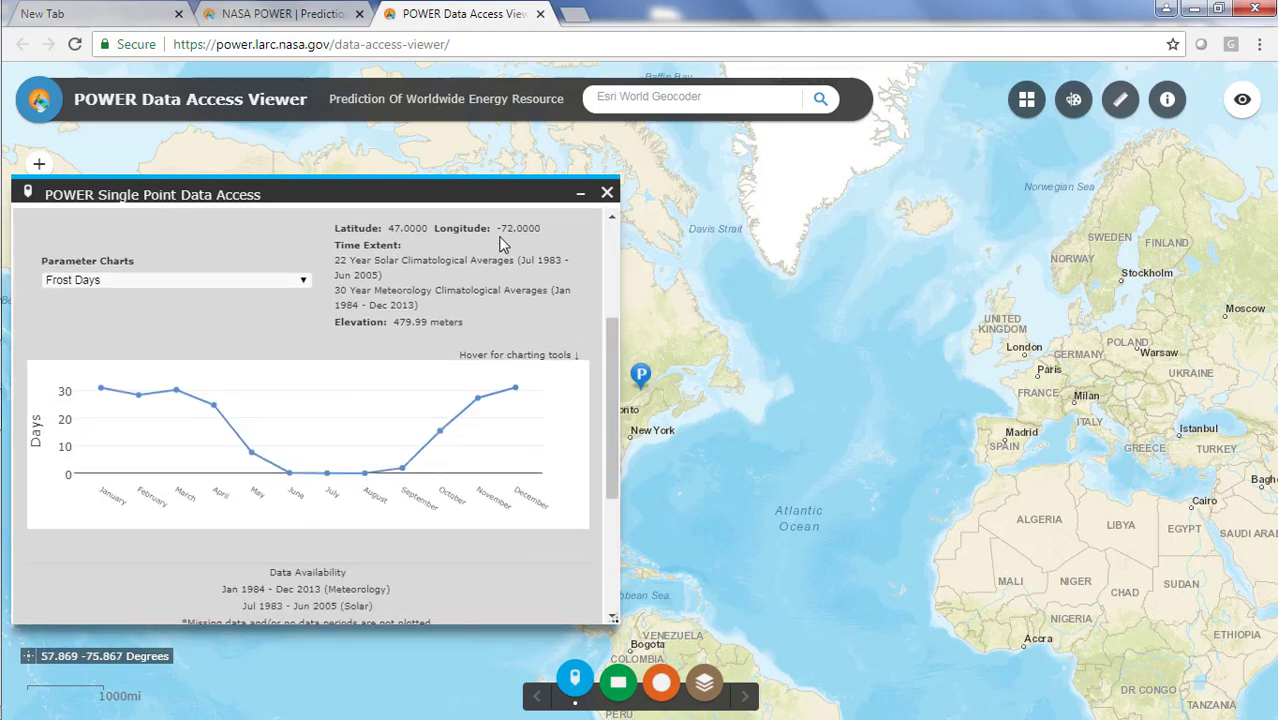
{"action": "mouse_move", "coordinate": [120, 389]}
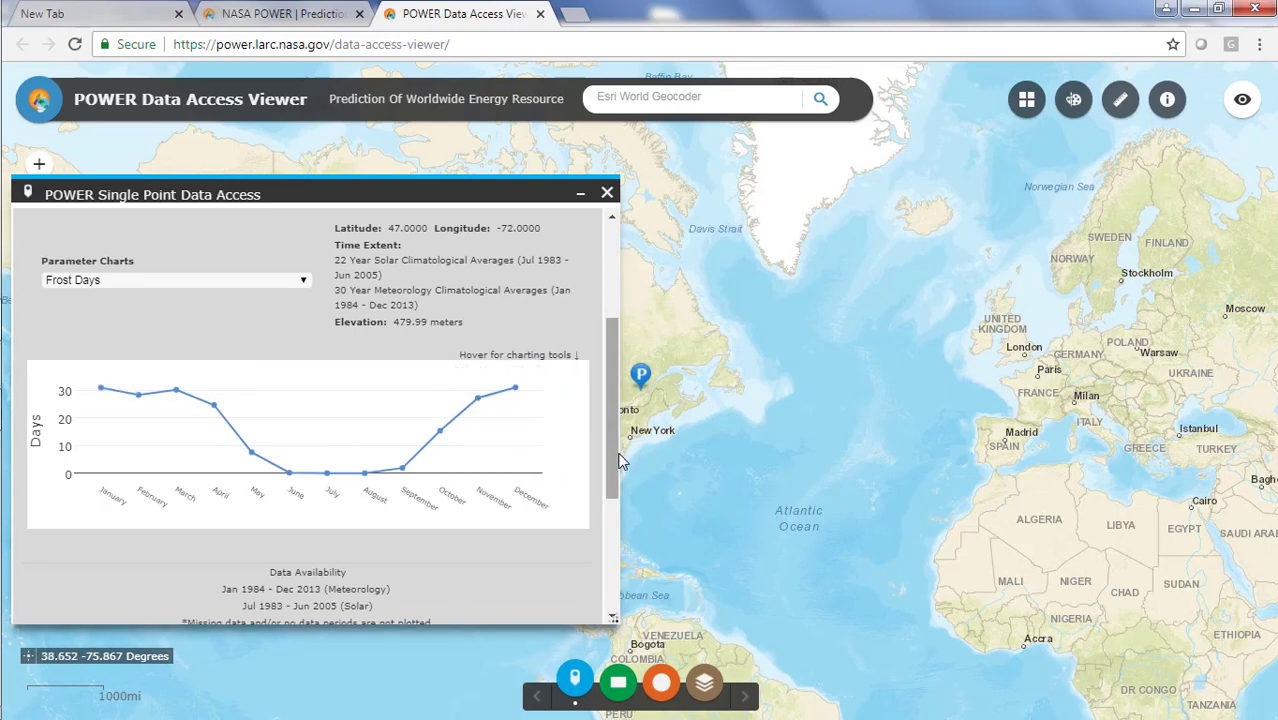
{"action": "left_click_drag", "start_coordinate": [613, 462], "coordinate": [368, 370]}
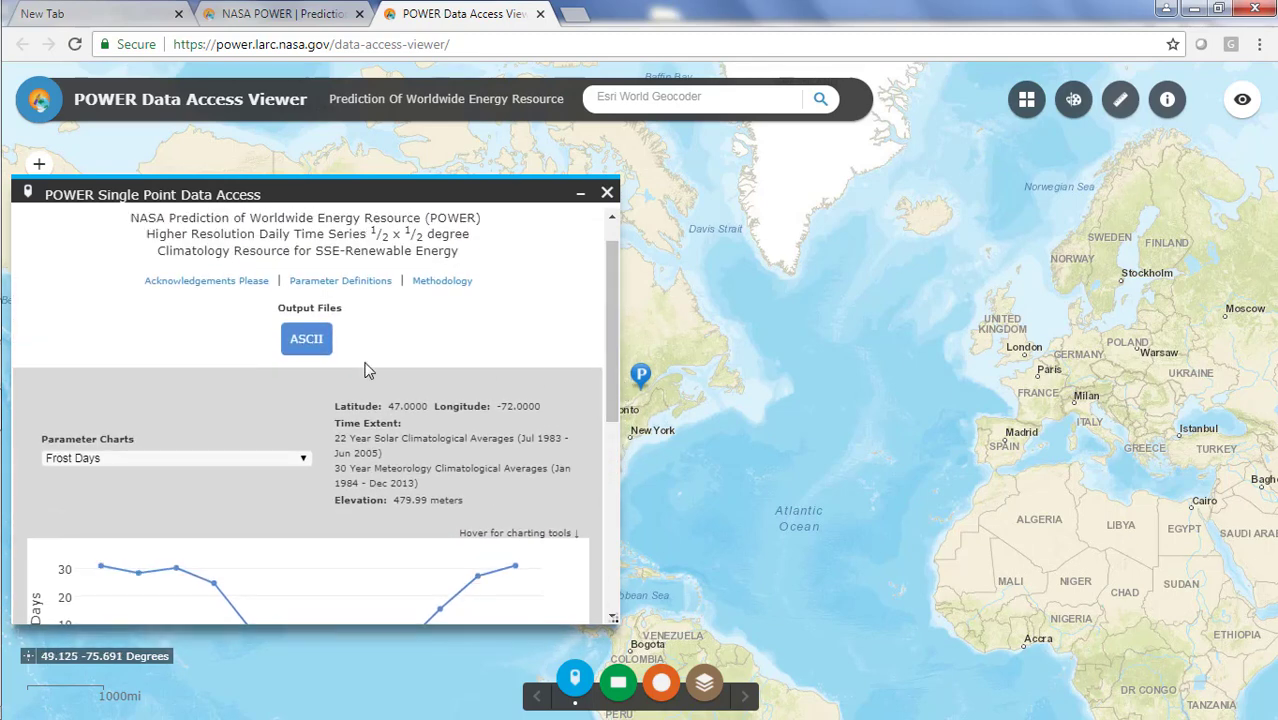
{"action": "left_click", "coordinate": [307, 338]}
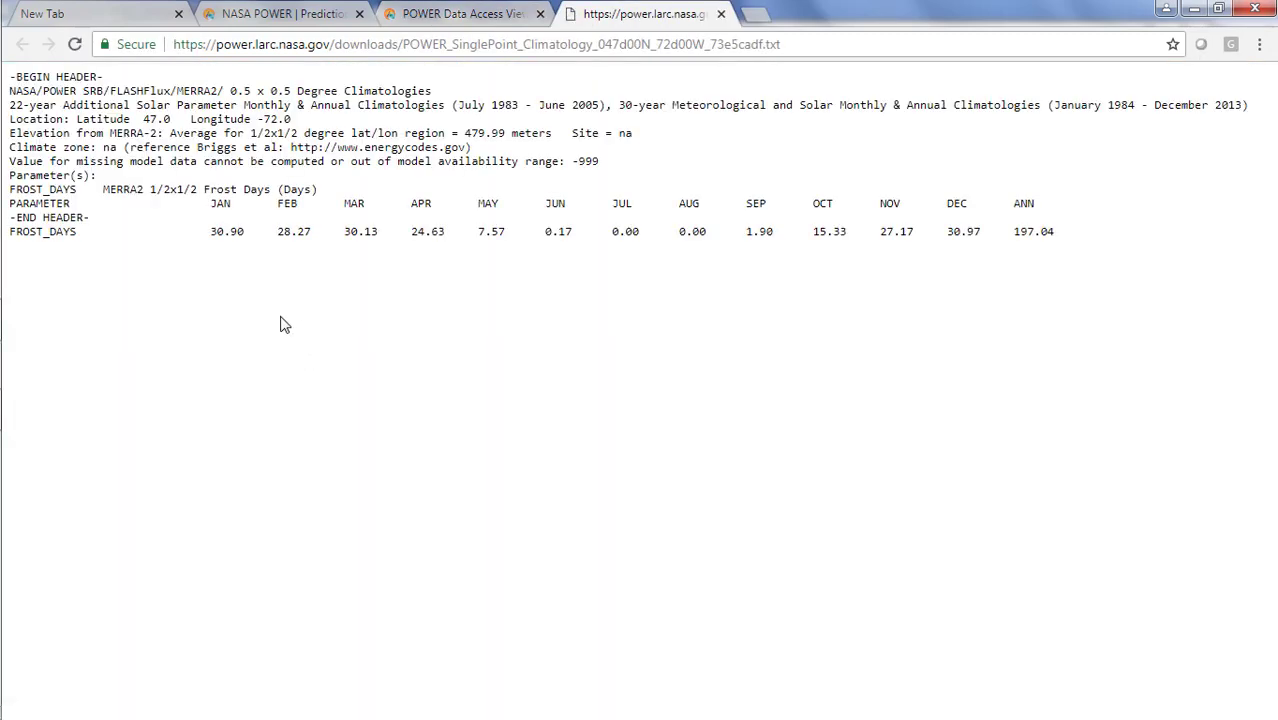
{"action": "left_click_drag", "start_coordinate": [10, 231], "coordinate": [77, 232]}
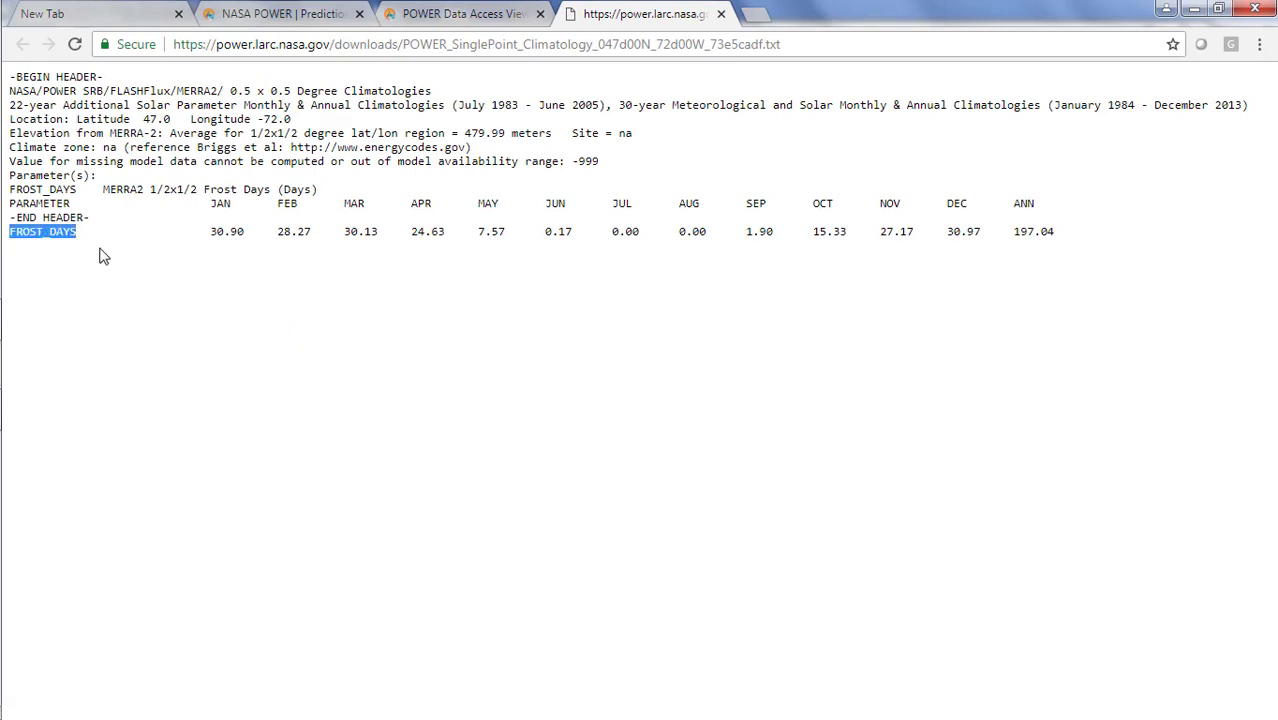
{"action": "left_click_drag", "start_coordinate": [1014, 231], "coordinate": [1059, 229]}
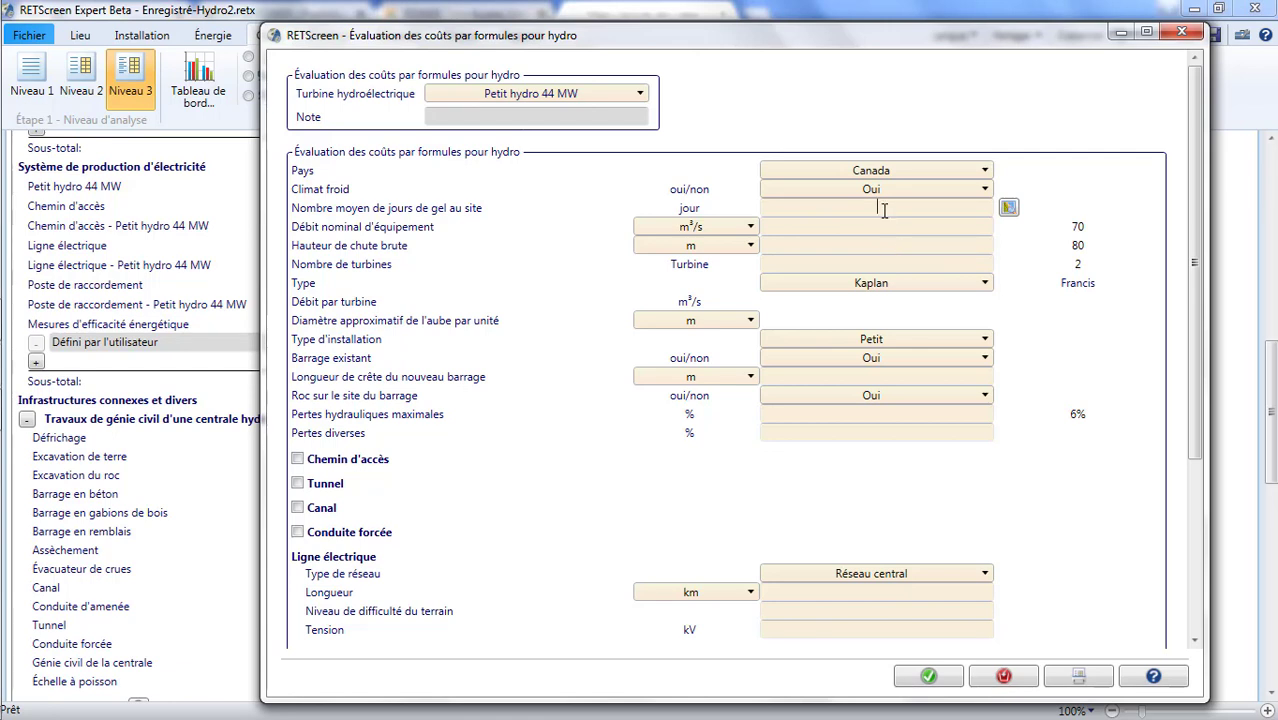
Back in RETScreen, enter 195 frost days, 70 m³/s design flow, 80 m gross head and 2 turbines of type Francis.
{"action": "type", "text": "195"}
{"action": "left_click", "coordinate": [898, 283]}
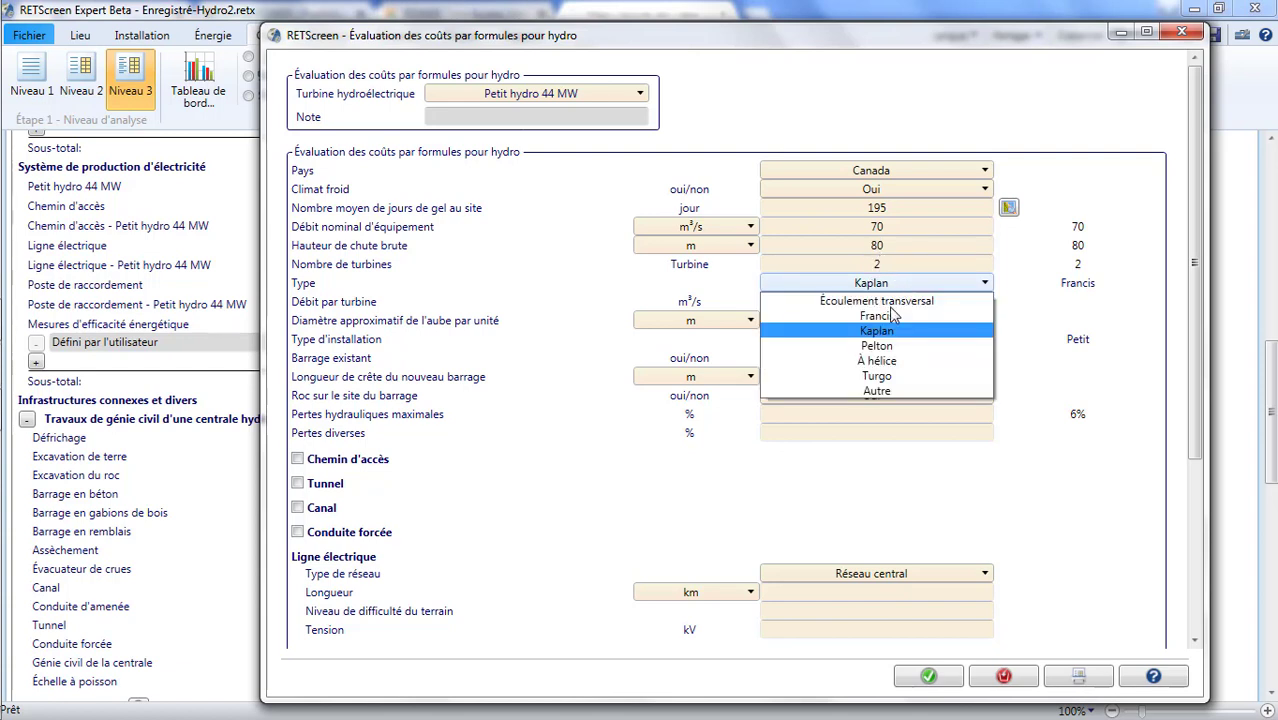
{"action": "left_click", "coordinate": [887, 317]}
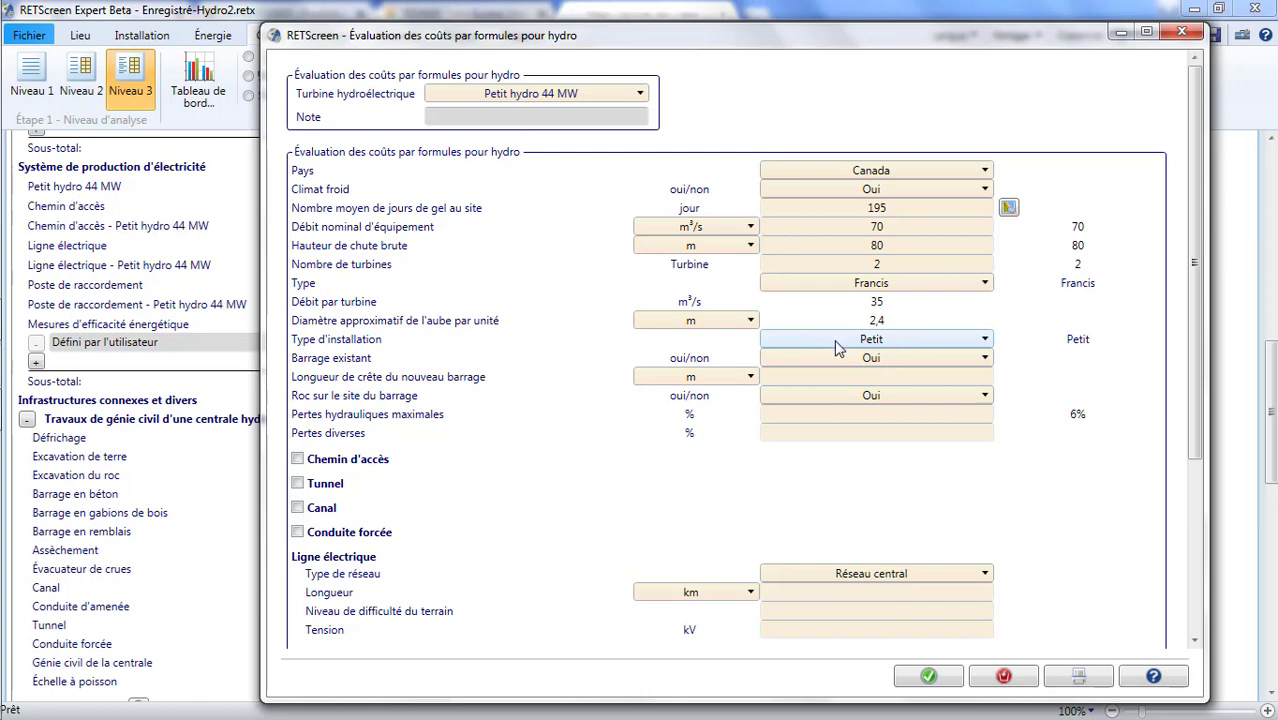
Check the choices for Type d'installation, read its help topic on project classification and close the help window.
{"action": "left_click", "coordinate": [921, 341]}
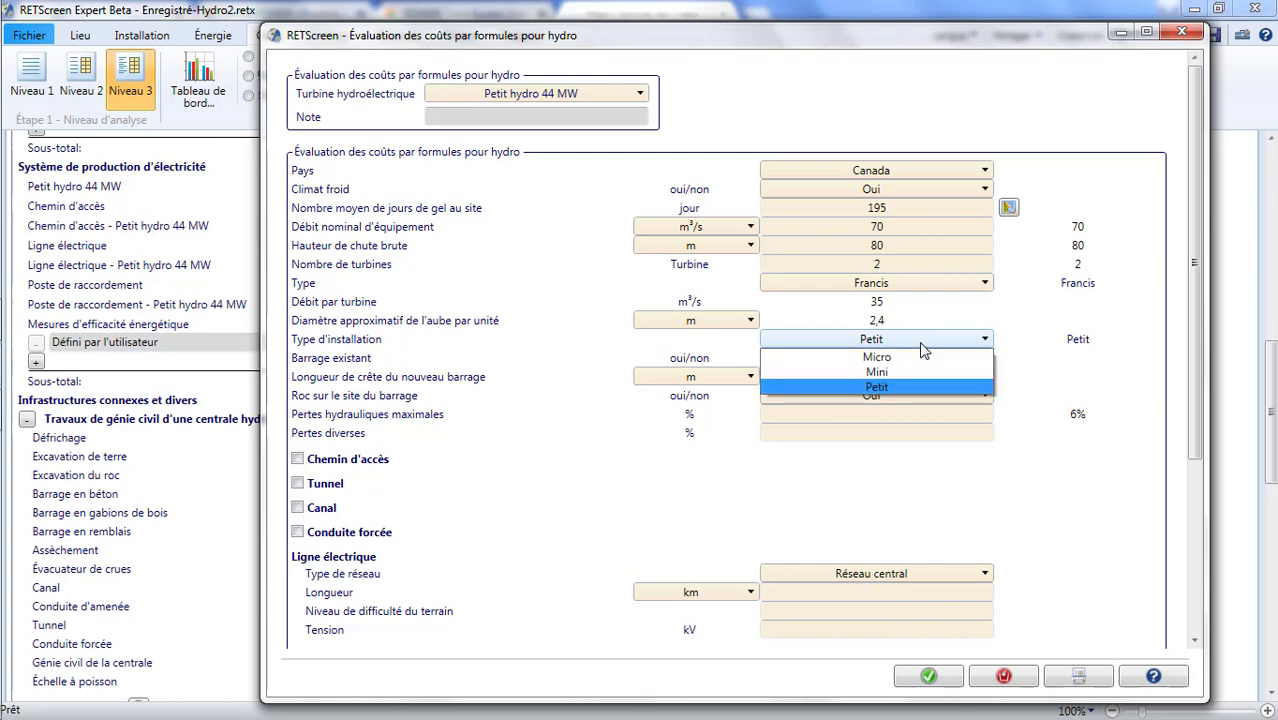
{"action": "left_click", "coordinate": [920, 342]}
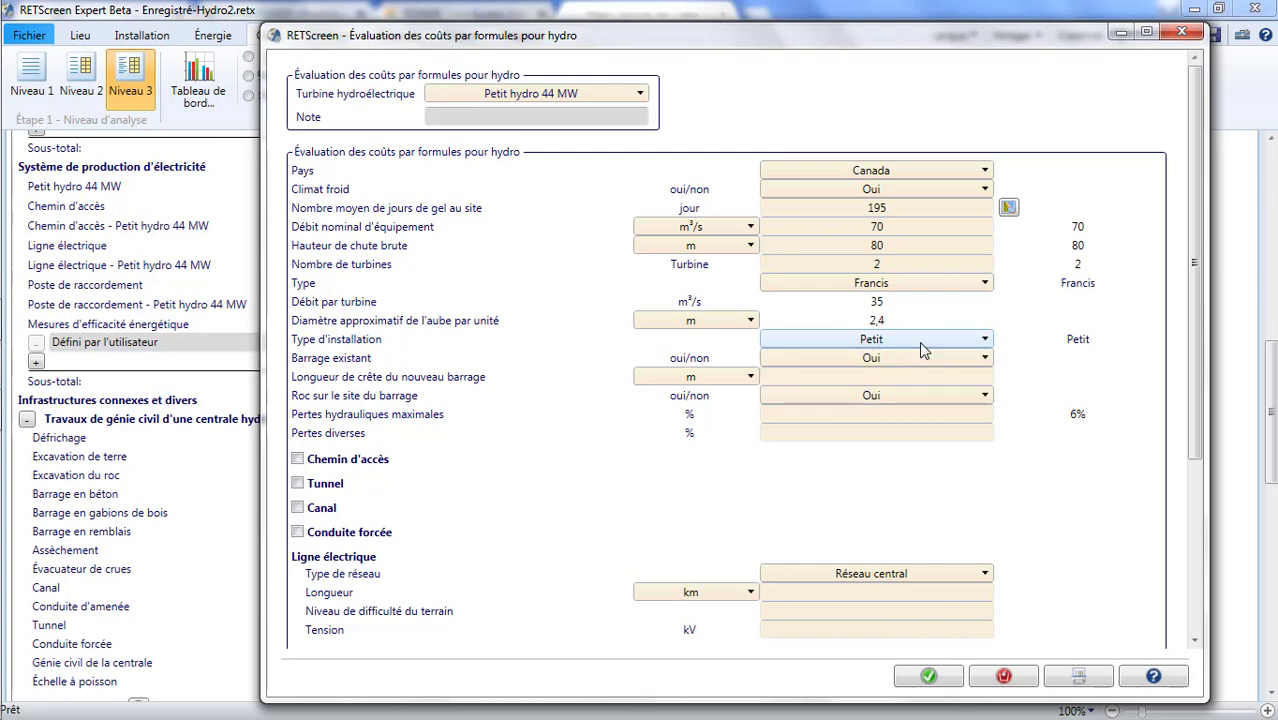
{"action": "left_click", "coordinate": [367, 343]}
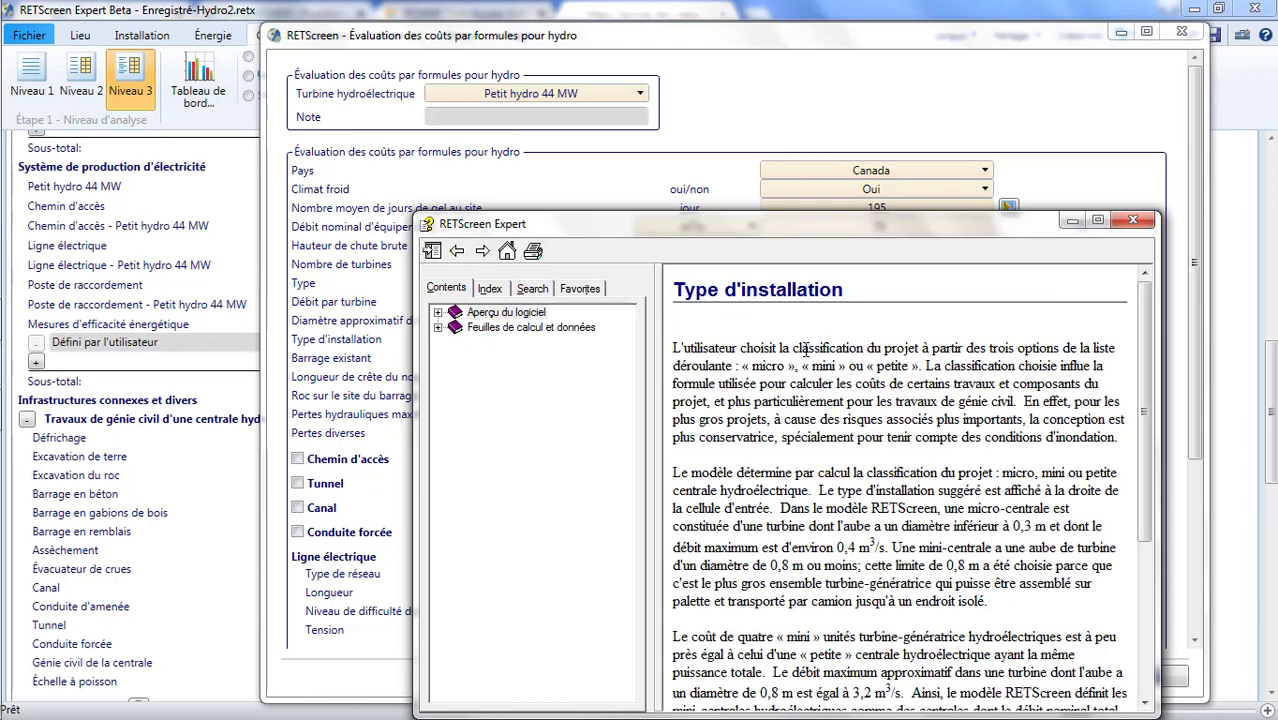
{"action": "scroll", "coordinate": [806, 349], "scroll_direction": "down", "scroll_amount": 5}
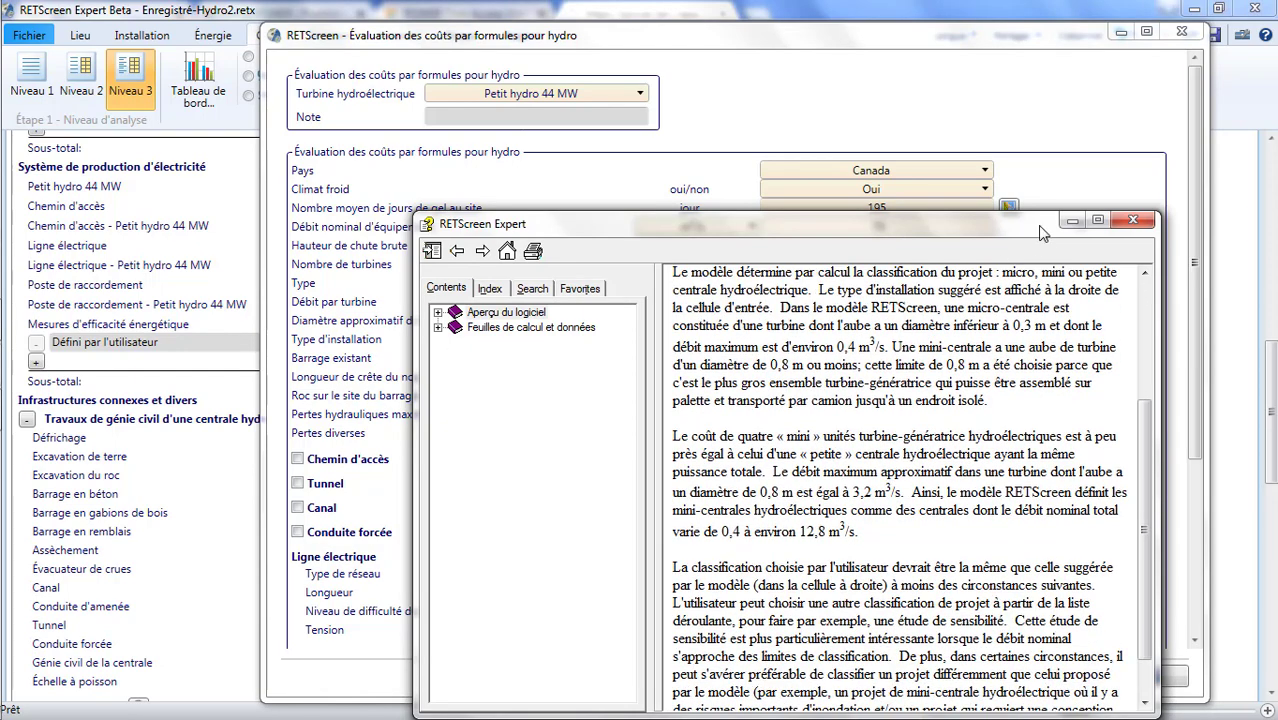
{"action": "left_click", "coordinate": [1132, 221]}
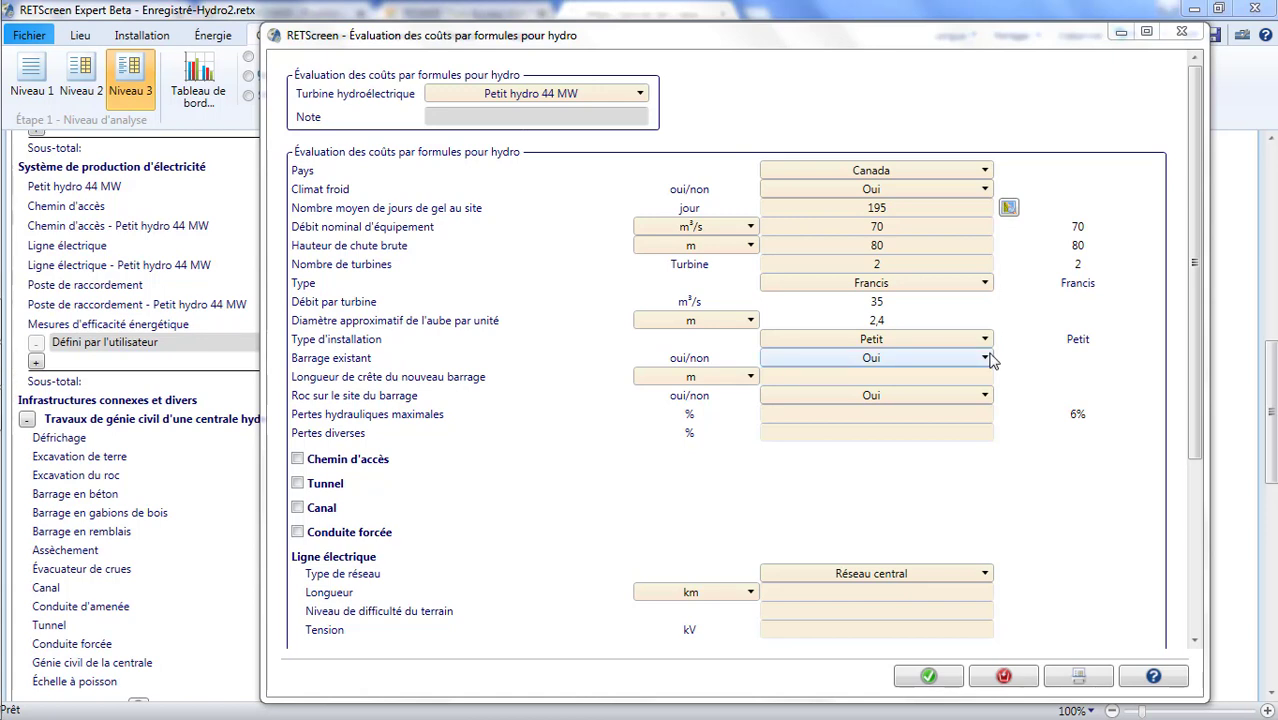
Set Barrage existant to Non, the new dam's crest length to 200 m and Pertes hydrauliques maximales to 6%, keeping Roc sur le site at Oui.
{"action": "left_click", "coordinate": [982, 359]}
{"action": "left_click", "coordinate": [955, 391]}
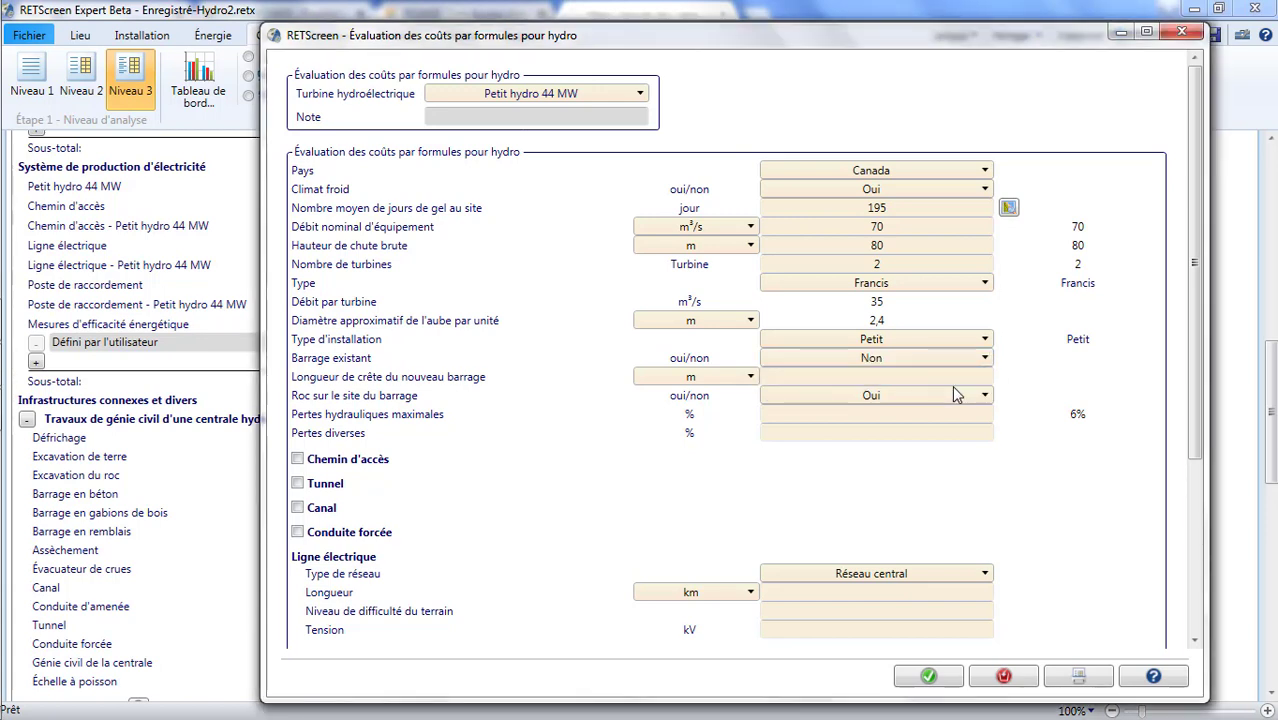
{"action": "left_click", "coordinate": [928, 376]}
{"action": "type", "text": "200"}
{"action": "left_click", "coordinate": [937, 394]}
{"action": "left_click", "coordinate": [937, 394]}
{"action": "left_click", "coordinate": [907, 413]}
{"action": "type", "text": "6"}
Read the help topic for Pertes diverses, highlighting the definition of the loss factor, and close the help window.
{"action": "left_click", "coordinate": [351, 438]}
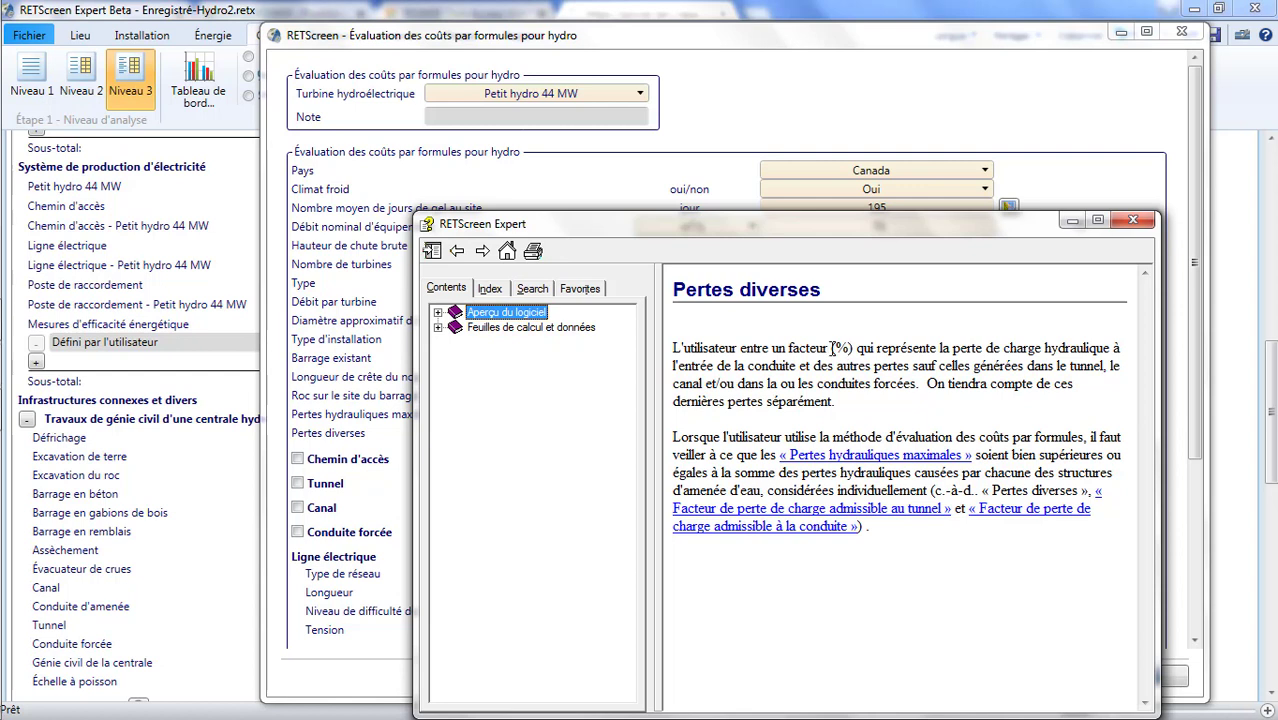
{"action": "left_click_drag", "start_coordinate": [833, 347], "coordinate": [915, 385]}
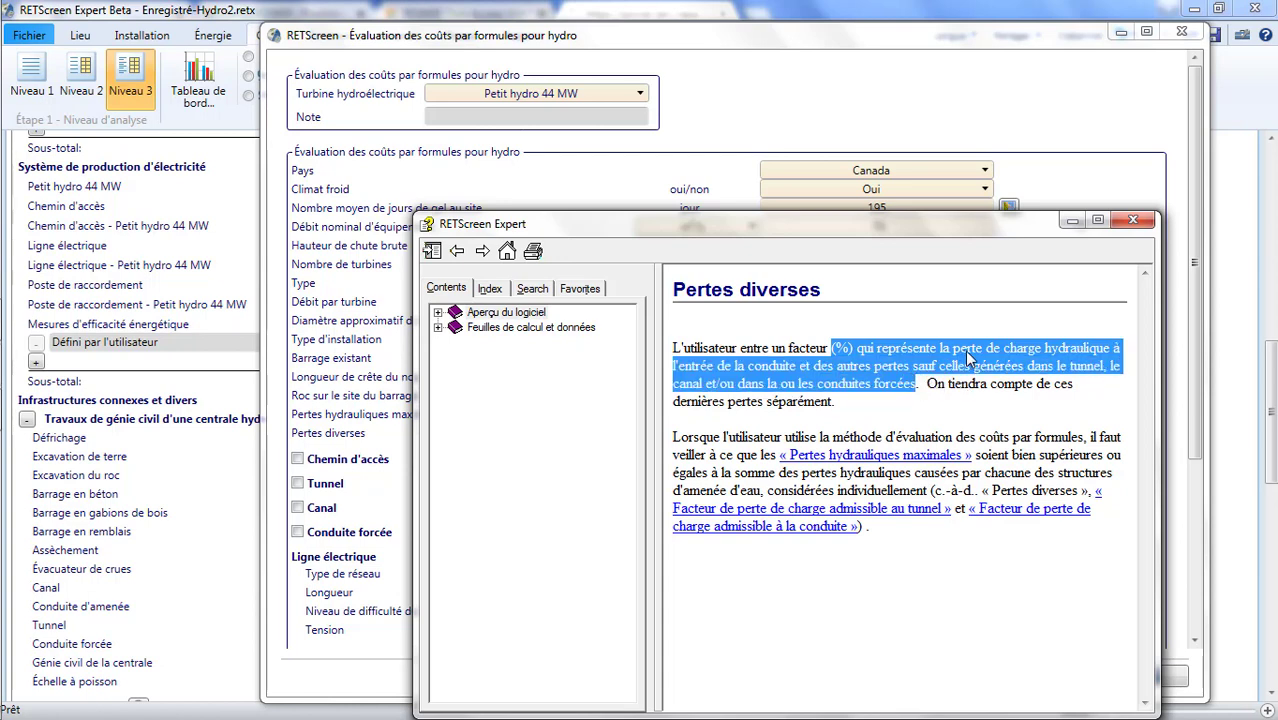
{"action": "left_click", "coordinate": [1133, 221]}
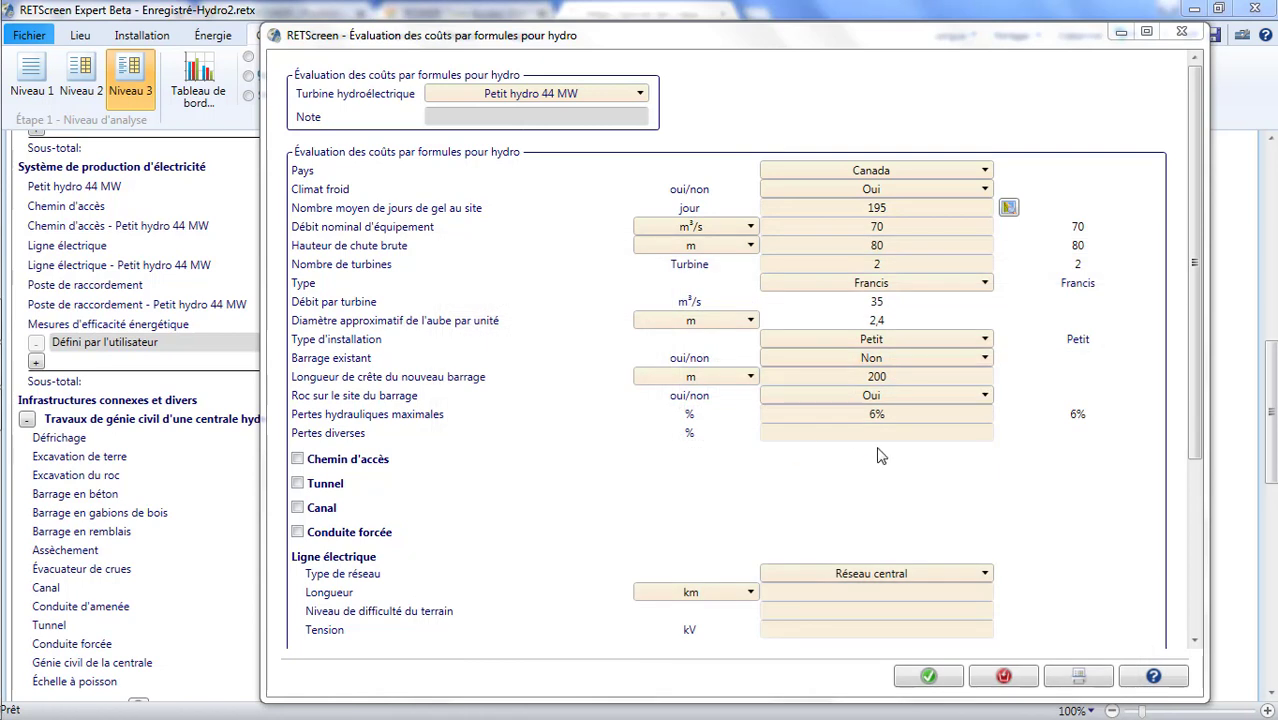
Set Pertes diverses to 1%.
{"action": "left_click", "coordinate": [897, 431]}
{"action": "type", "text": "1"}
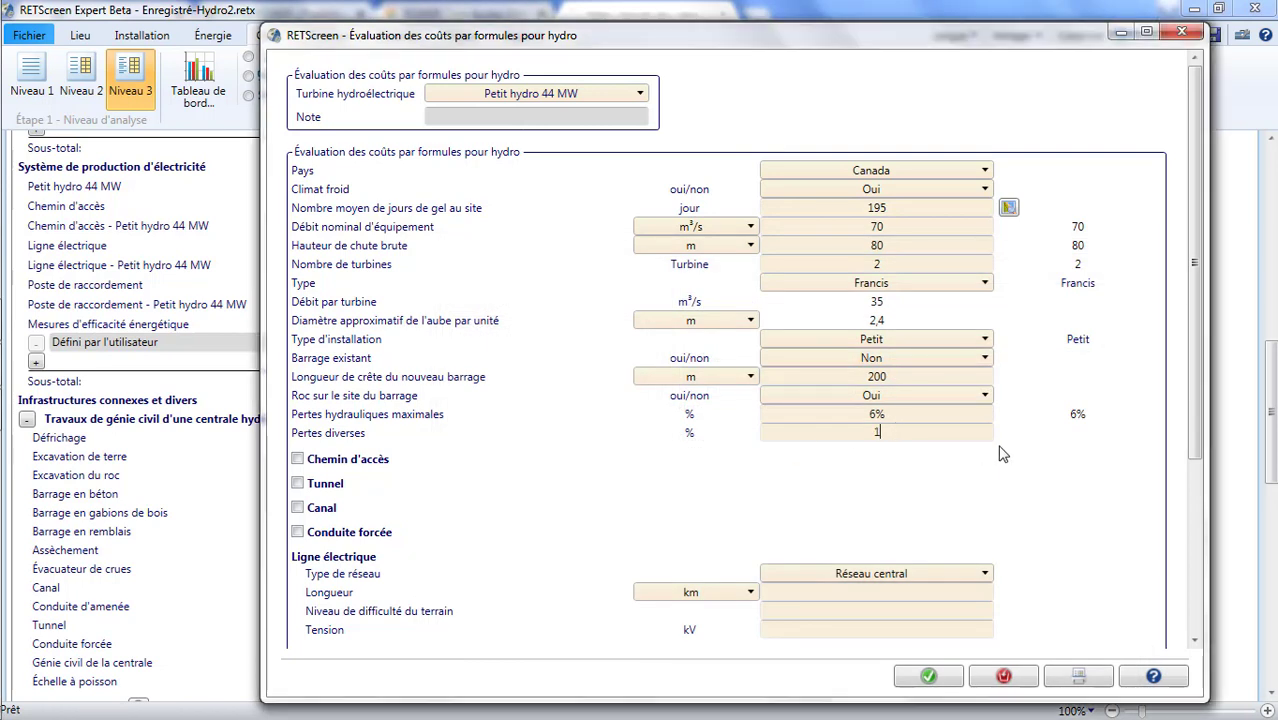
{"action": "key", "text": "Return"}
Include the Chemin d'accès with a length of 1,5 km and set Chemin pour la construction seulement to Non.
{"action": "scroll", "coordinate": [740, 357], "scroll_direction": "down", "scroll_amount": 3}
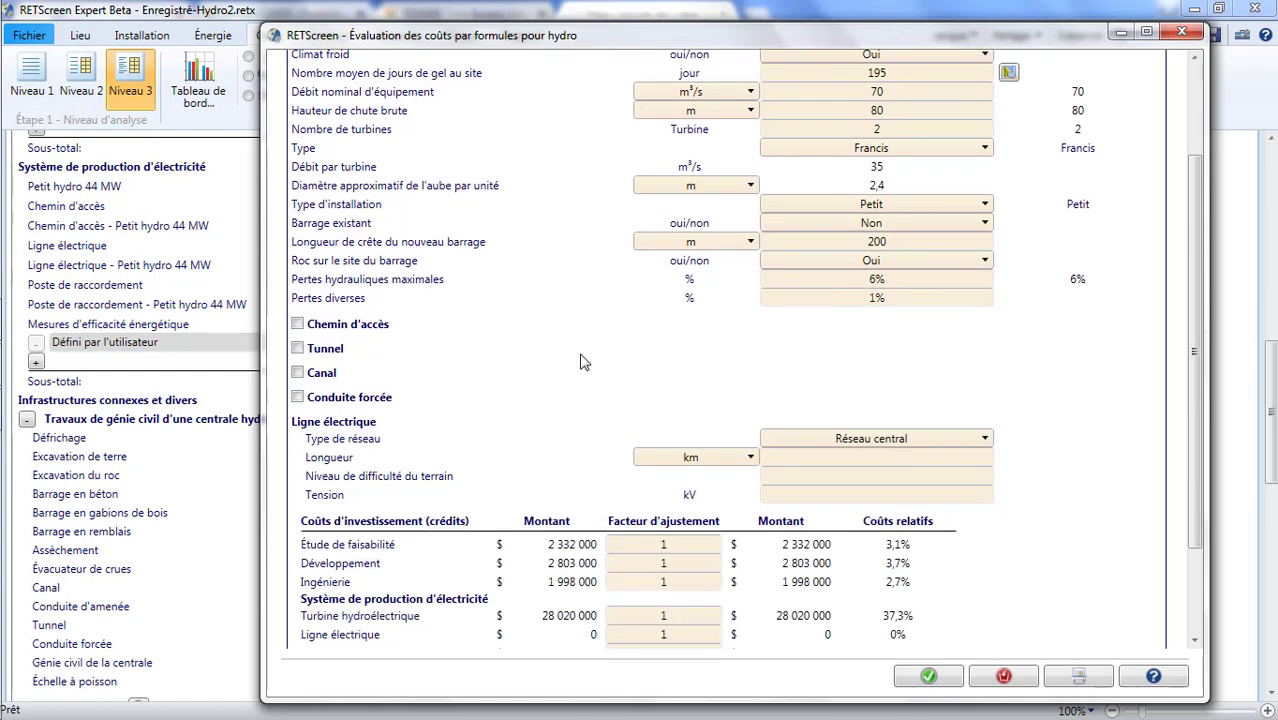
{"action": "left_click", "coordinate": [298, 324]}
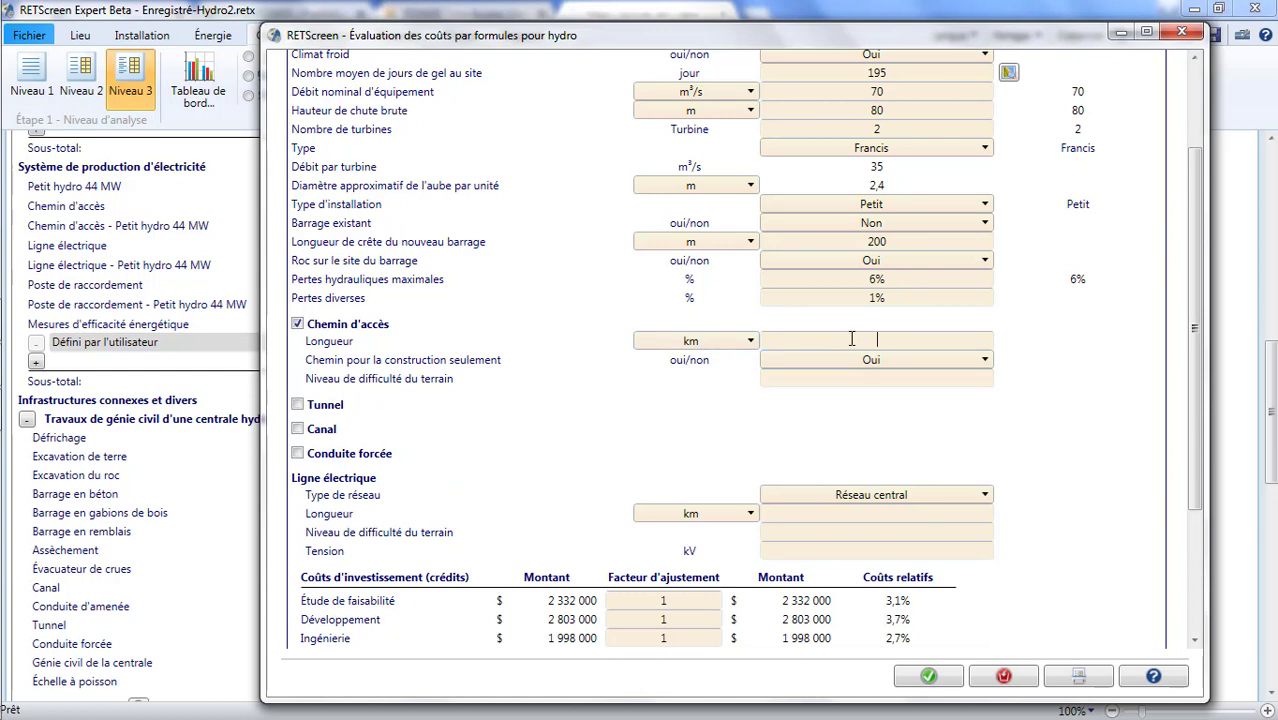
{"action": "type", "text": "1,5"}
{"action": "left_click", "coordinate": [988, 364]}
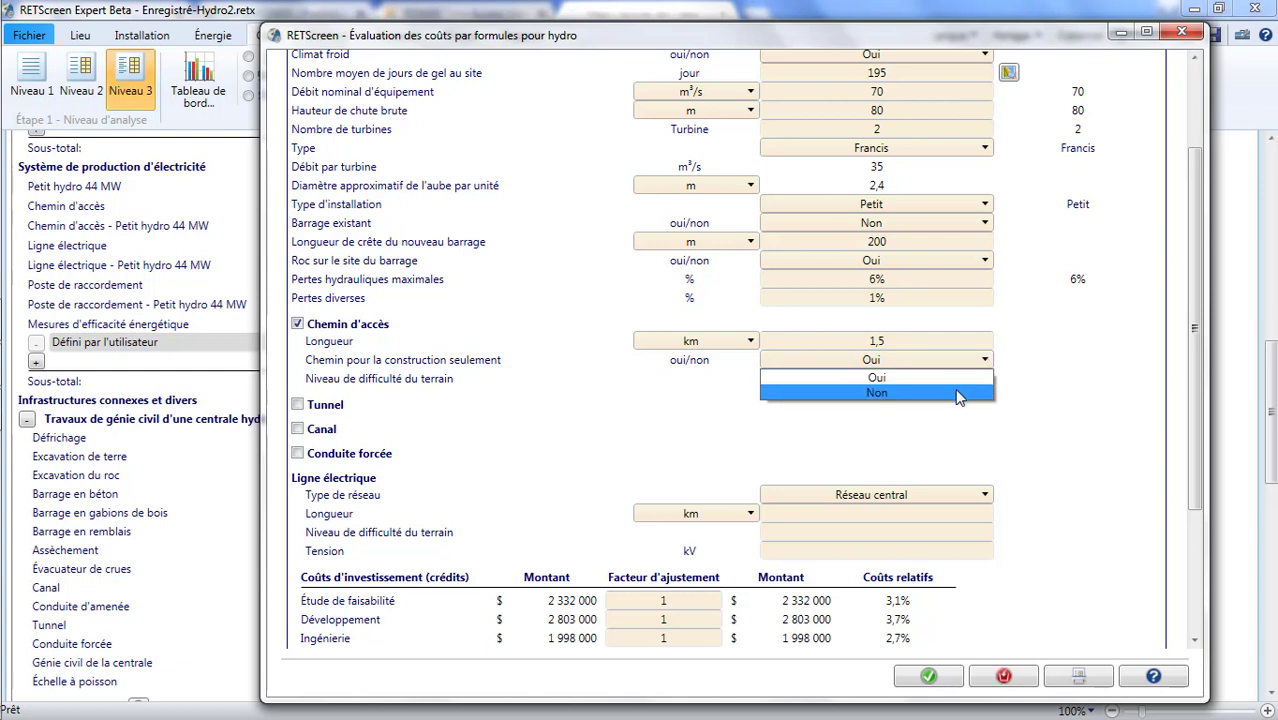
{"action": "left_click", "coordinate": [958, 394]}
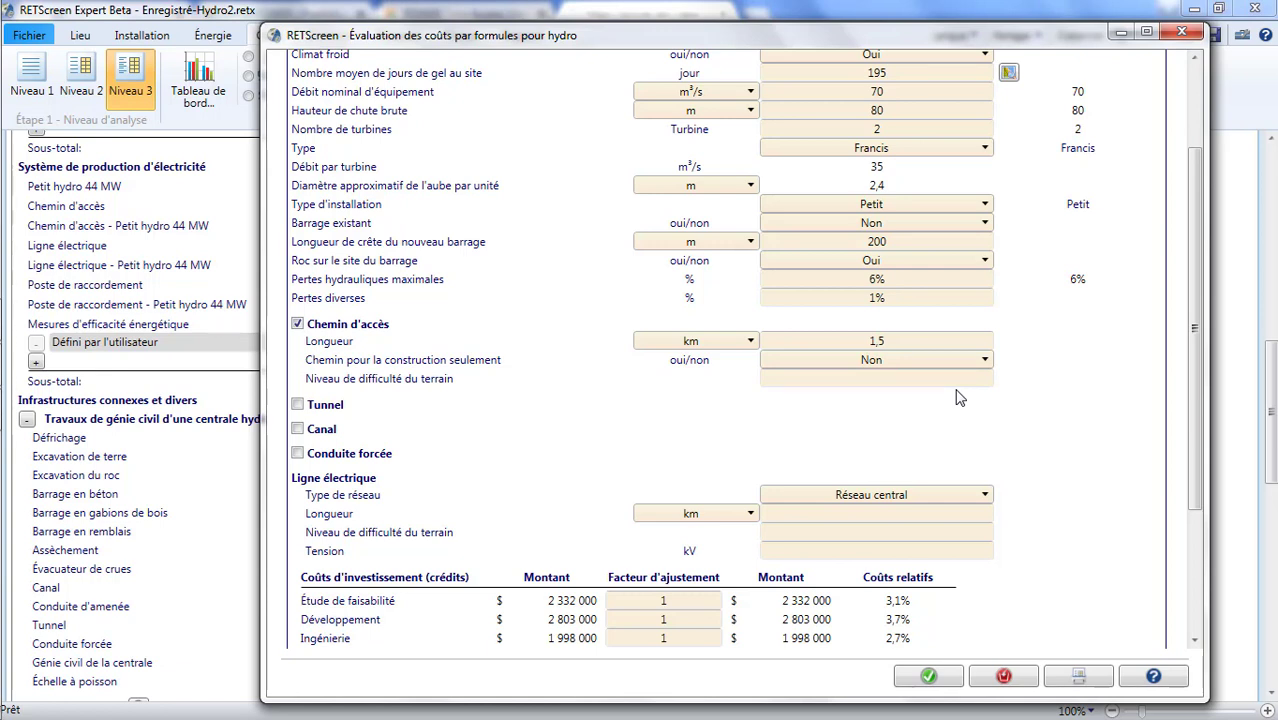
Consult the help guide on terrain difficulty and set the access road's Niveau de difficulté du terrain to 3.
{"action": "left_click", "coordinate": [432, 390]}
{"action": "left_click", "coordinate": [820, 396]}
{"action": "left_click_drag", "start_coordinate": [801, 190], "coordinate": [426, 162]}
{"action": "left_click_drag", "start_coordinate": [774, 384], "coordinate": [845, 384]}
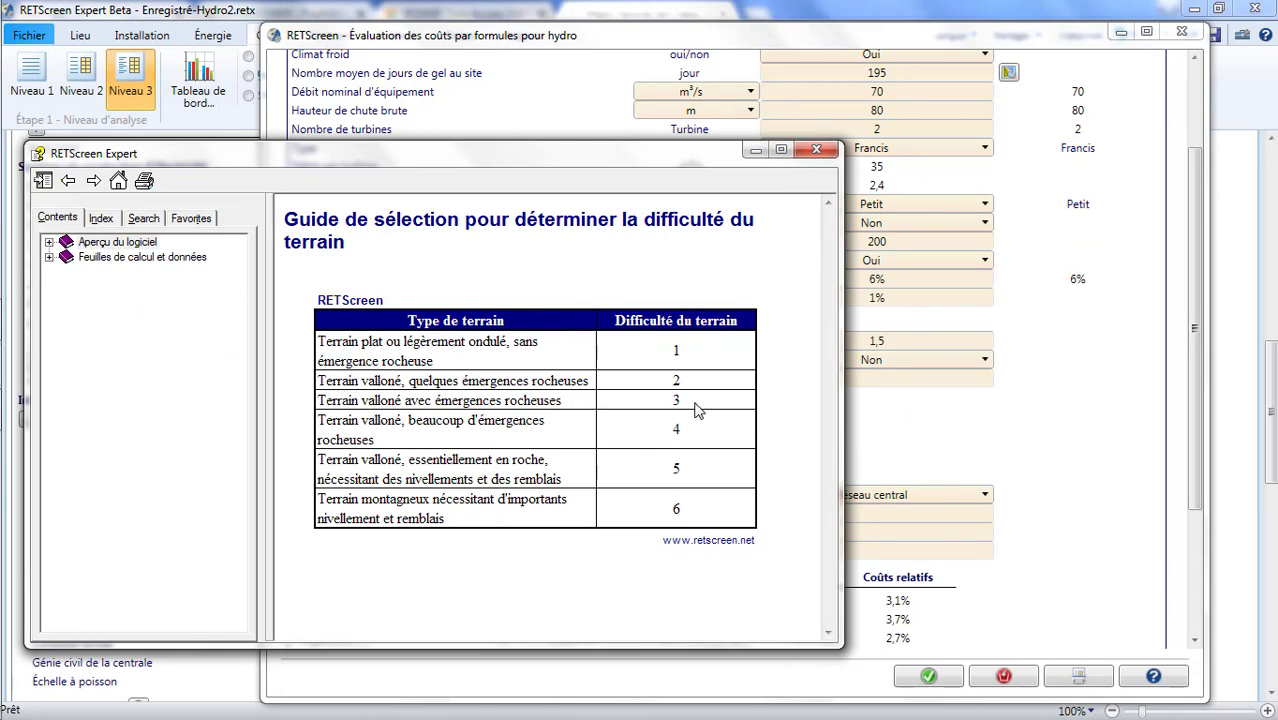
{"action": "left_click", "coordinate": [818, 150]}
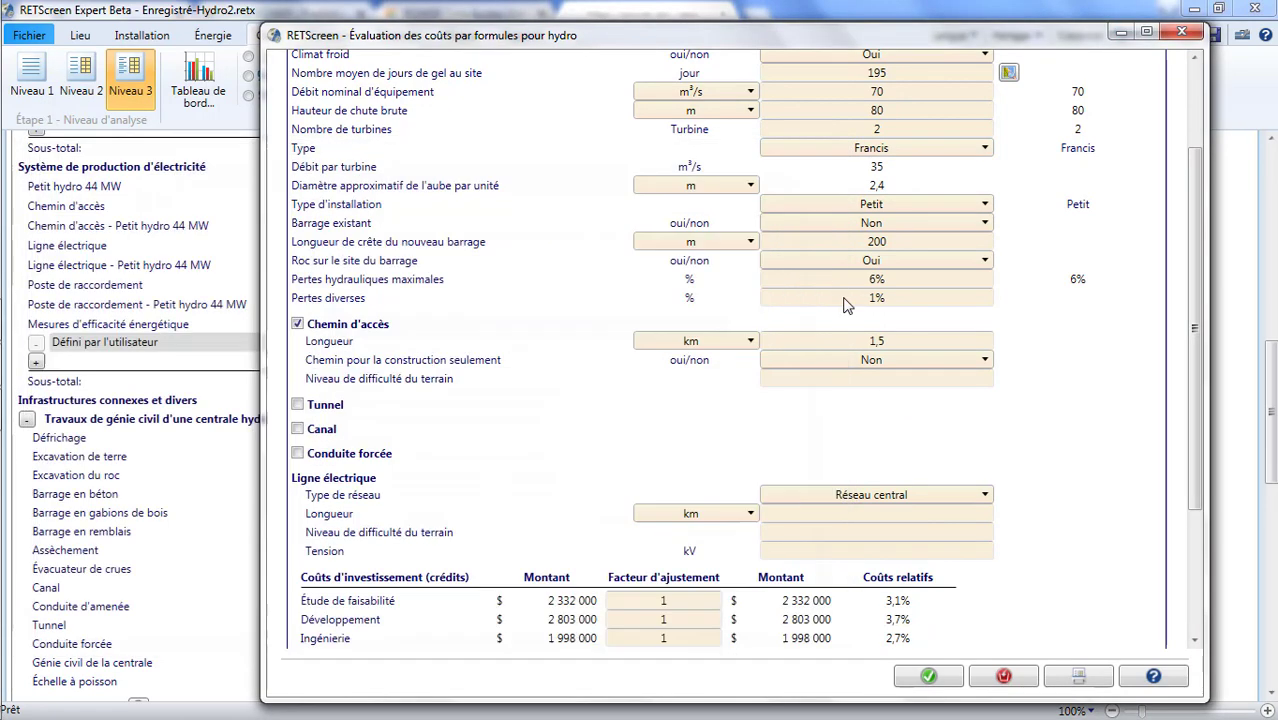
{"action": "left_click", "coordinate": [881, 378]}
{"action": "type", "text": "3"}
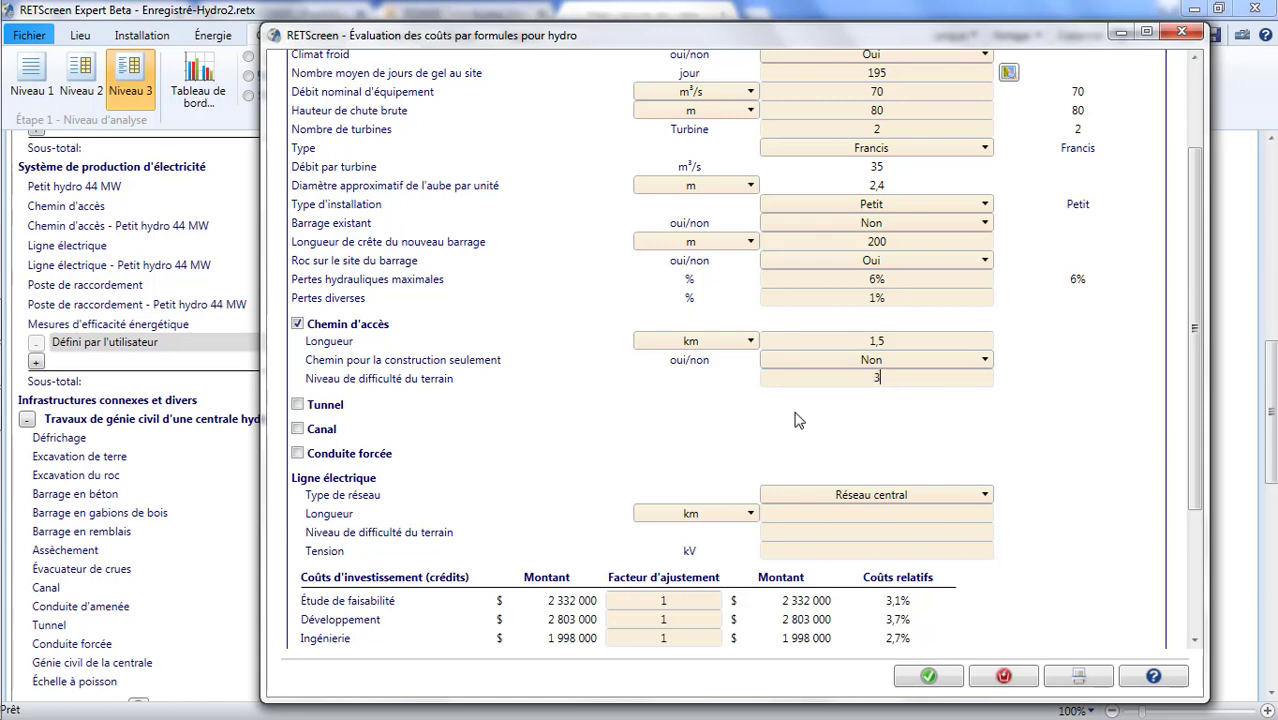
Include a Tunnel 750 m long with 4% allowable head loss, 50% lined length and Mécaniquement as the excavation method.
{"action": "left_click", "coordinate": [297, 406]}
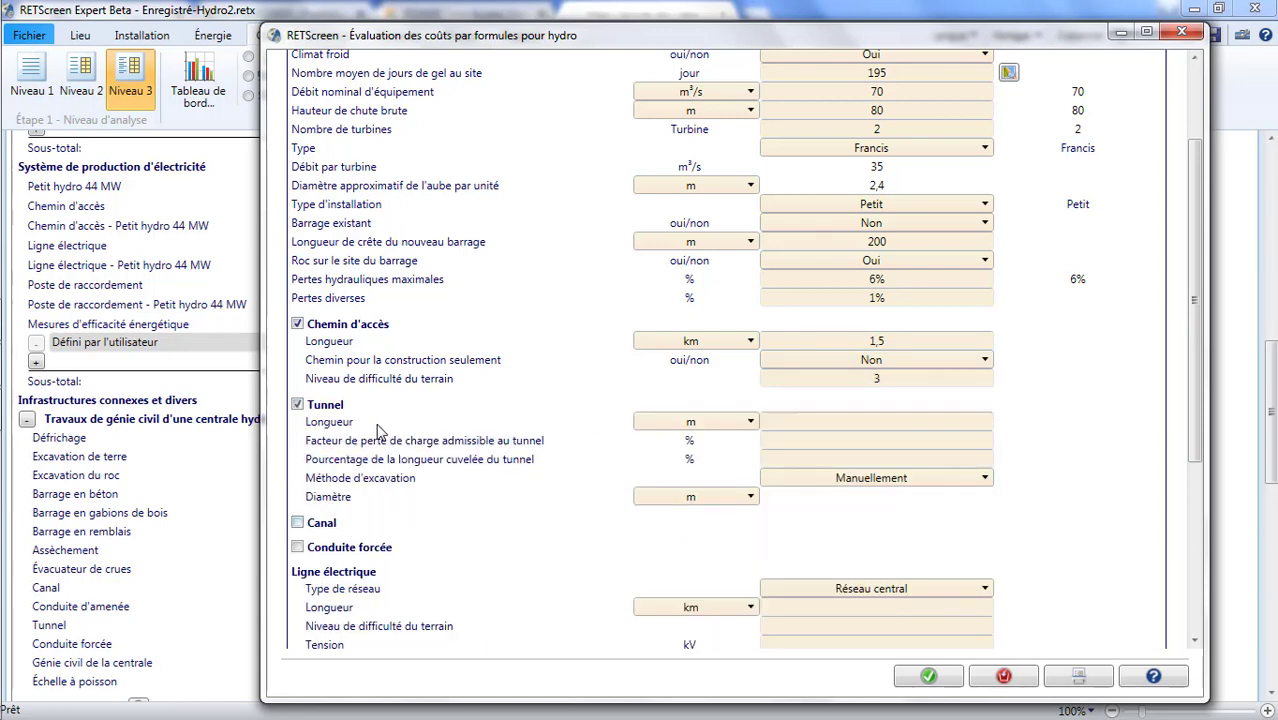
{"action": "left_click", "coordinate": [889, 421]}
{"action": "type", "text": "750"}
{"action": "left_click", "coordinate": [877, 447]}
{"action": "left_click", "coordinate": [876, 458]}
{"action": "type", "text": "50"}
{"action": "left_click", "coordinate": [878, 440]}
{"action": "type", "text": "4"}
{"action": "left_click", "coordinate": [984, 478]}
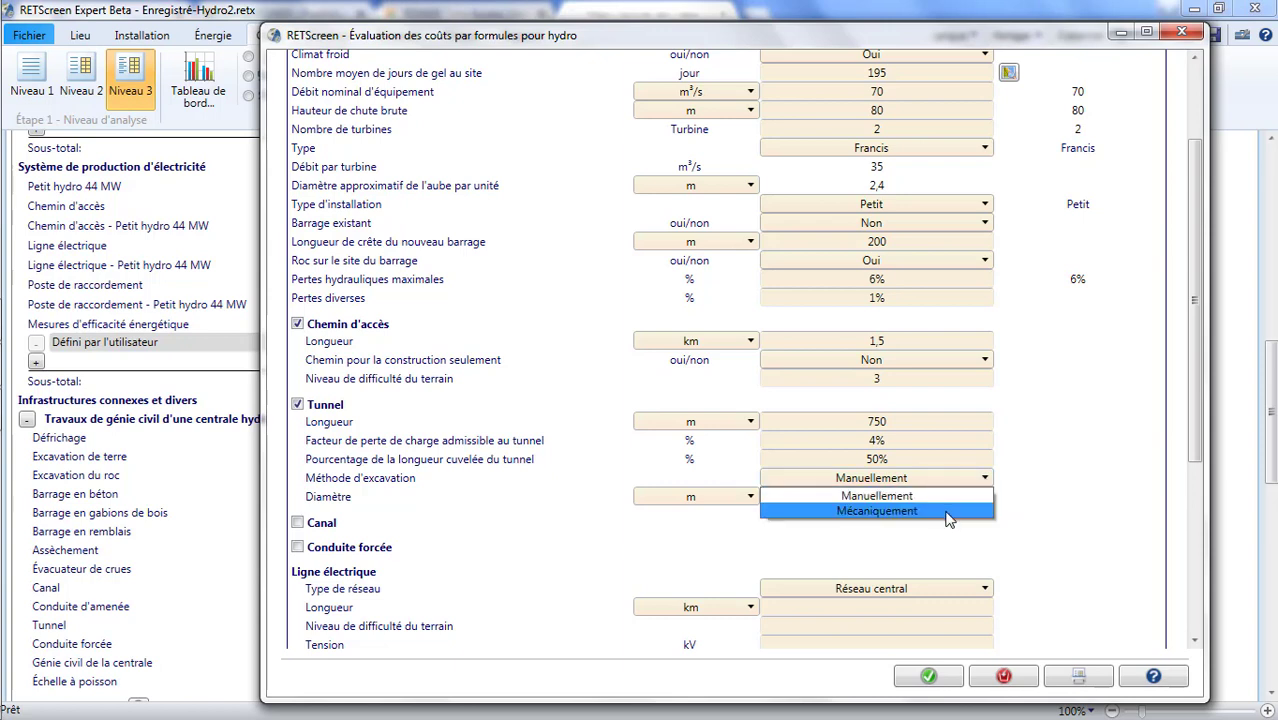
{"action": "left_click", "coordinate": [956, 511]}
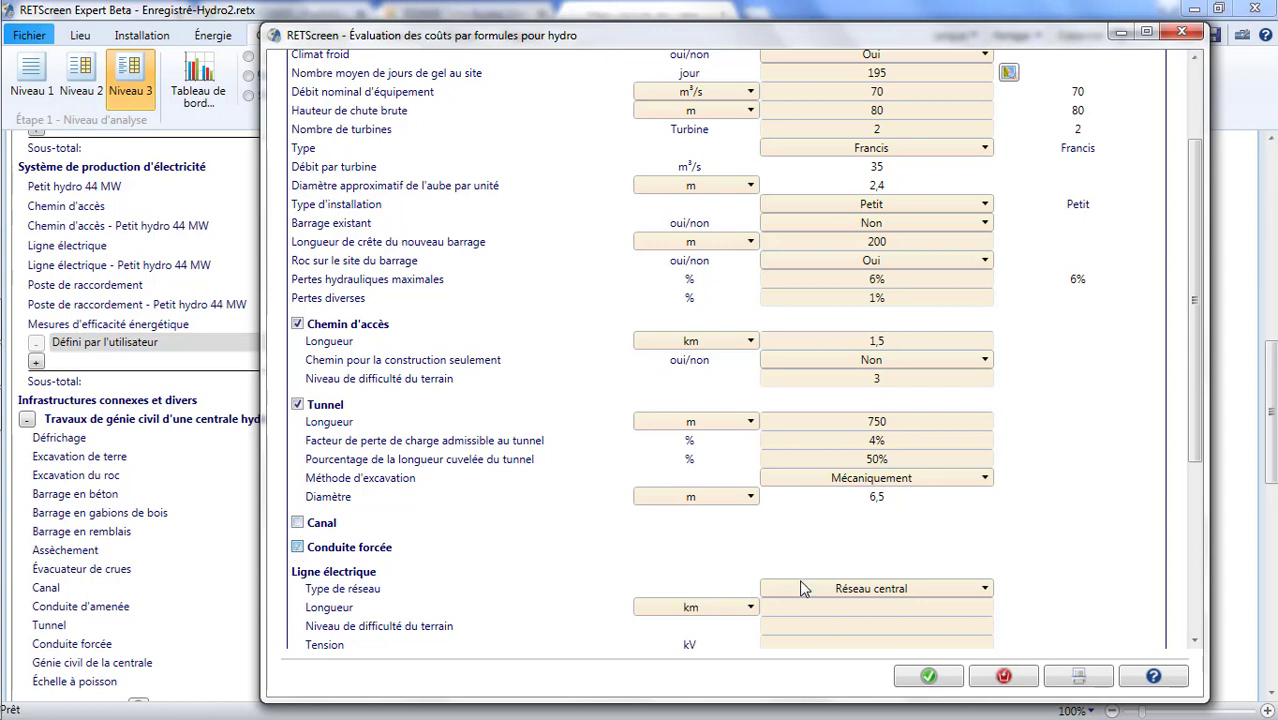
Include the Conduite forcée with a length of 100 m, 2 penstocks and an allowable head loss factor of 1%.
{"action": "left_click", "coordinate": [859, 566]}
{"action": "type", "text": "100"}
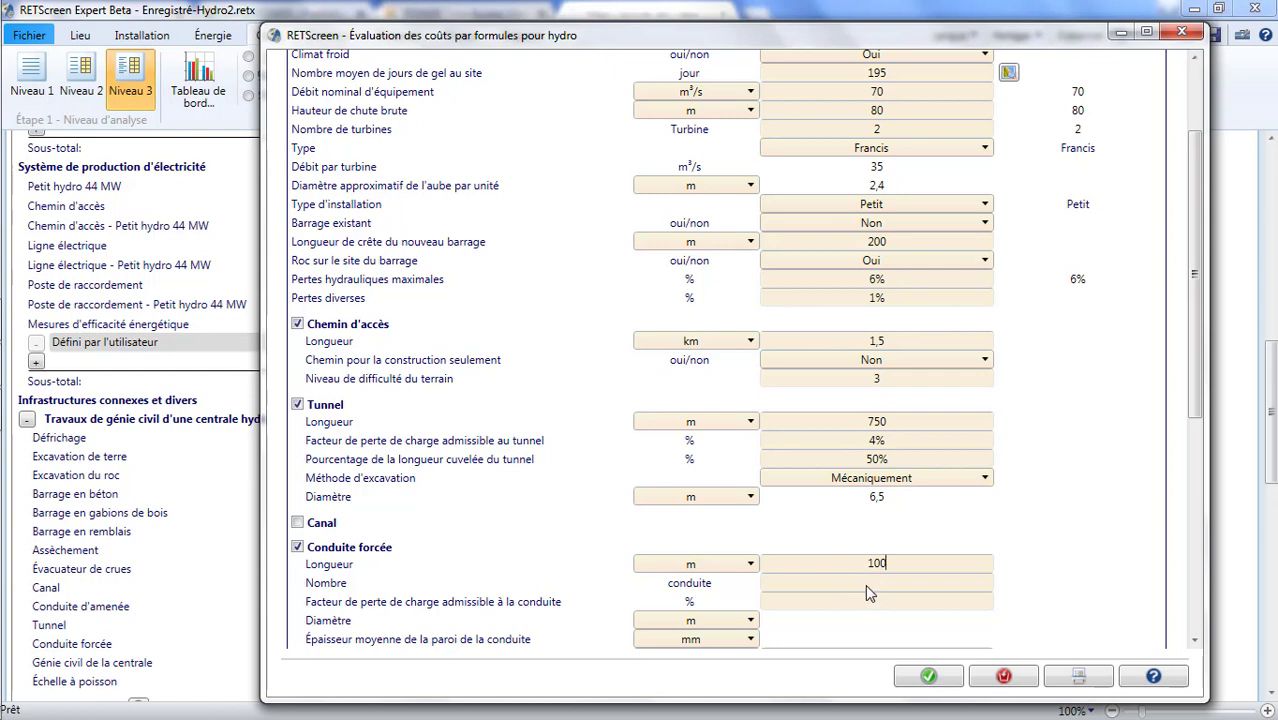
{"action": "left_click", "coordinate": [866, 585]}
{"action": "type", "text": "2"}
{"action": "left_click", "coordinate": [872, 603]}
{"action": "type", "text": "1"}
Read the help topic for Distance des sites d'emprunt, highlighting the suggested value, and set the distance to 8 km.
{"action": "scroll", "coordinate": [1020, 610], "scroll_direction": "down", "scroll_amount": 2}
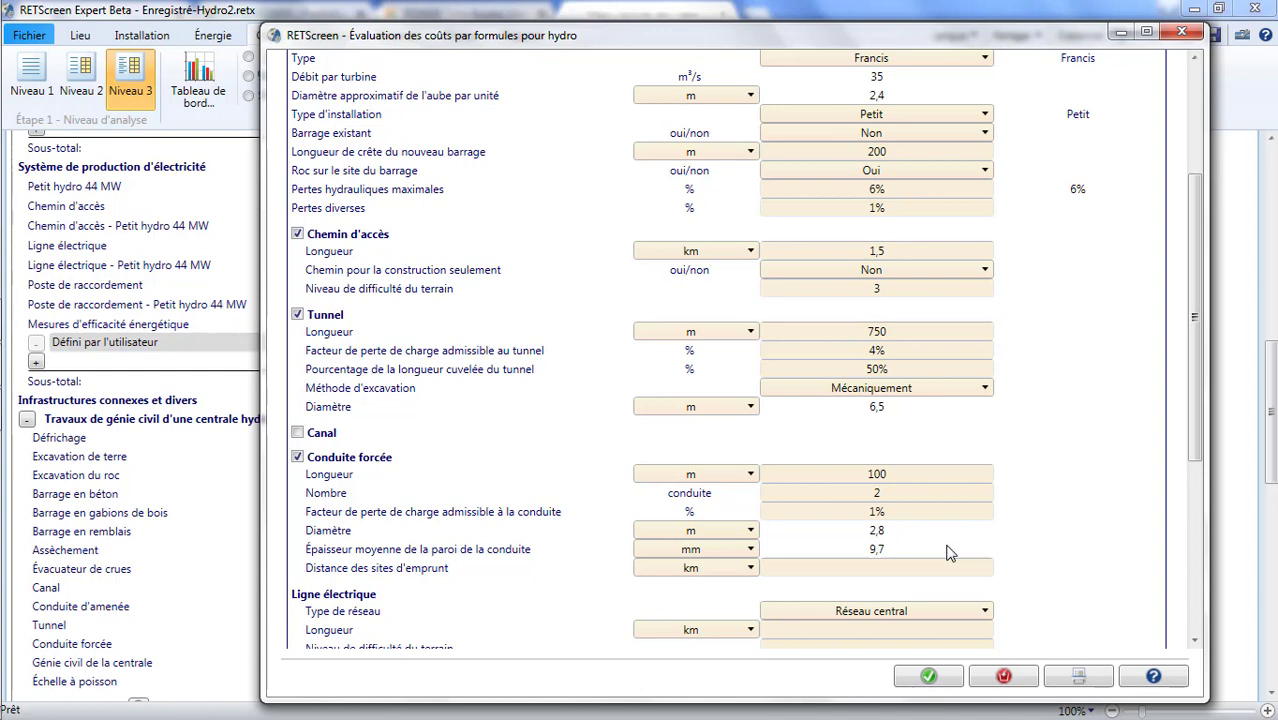
{"action": "scroll", "coordinate": [950, 554], "scroll_direction": "down", "scroll_amount": 1}
{"action": "left_click", "coordinate": [909, 526]}
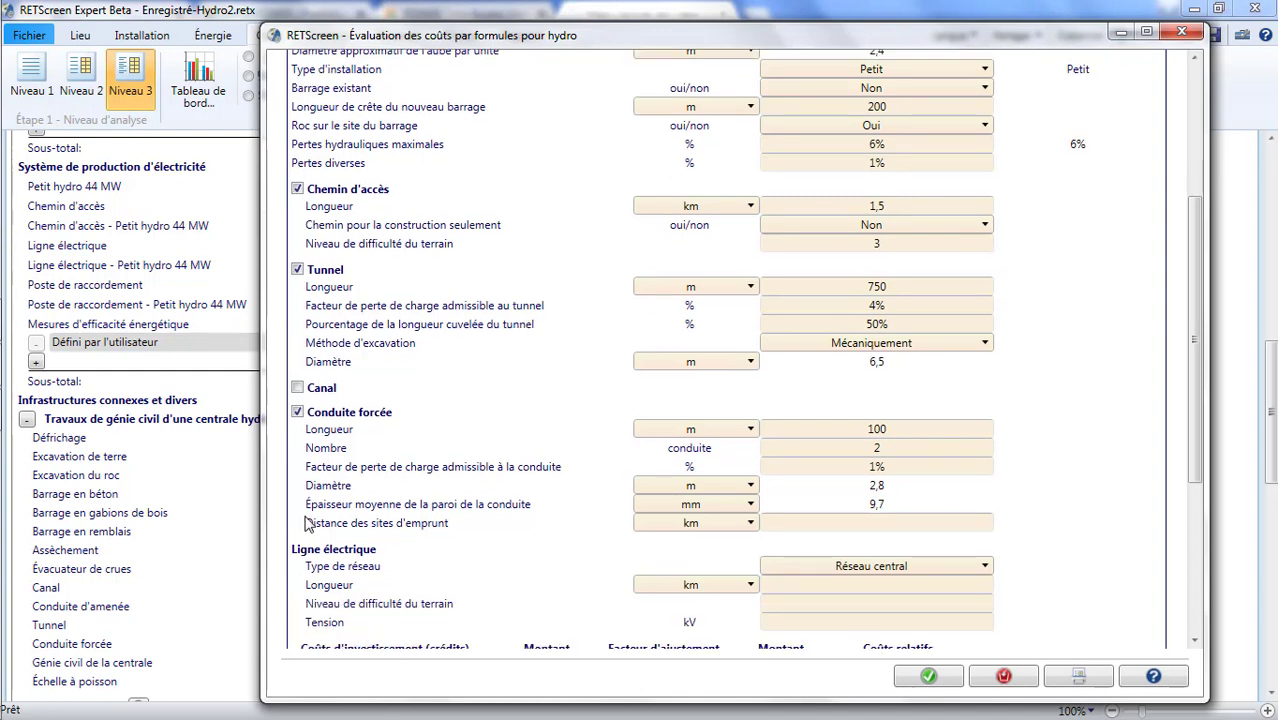
{"action": "key", "text": "F1"}
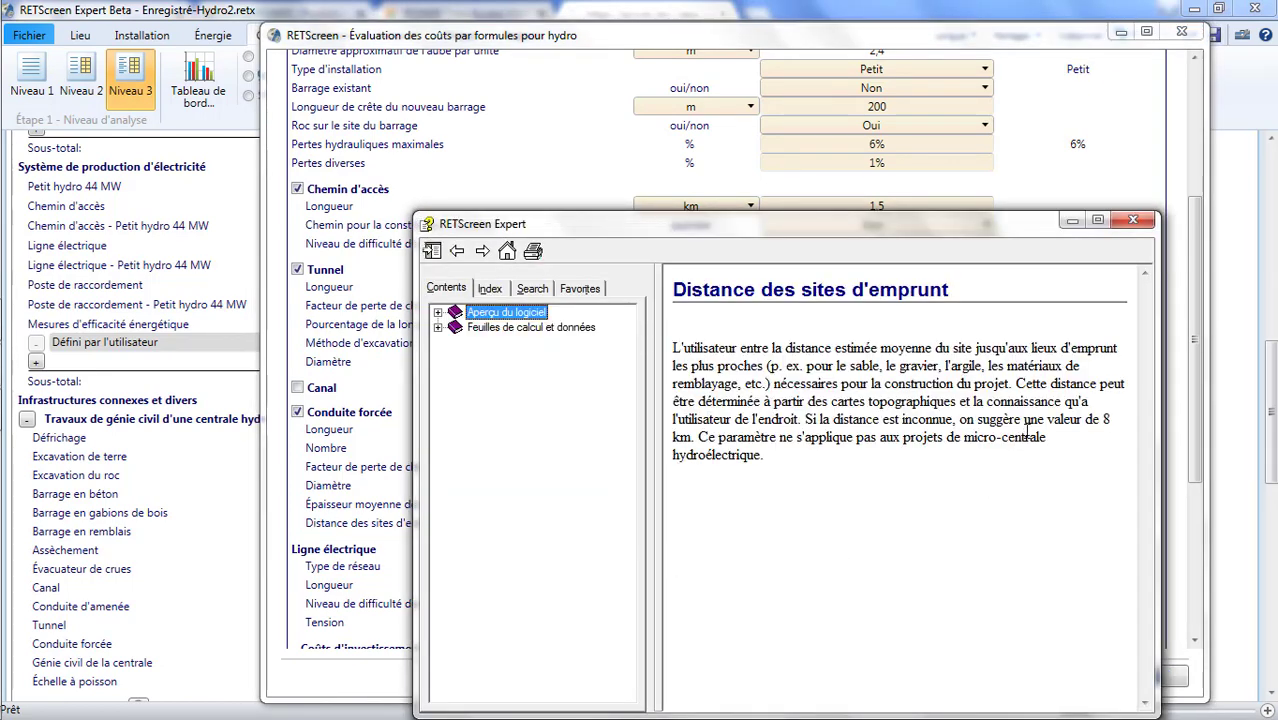
{"action": "left_click_drag", "start_coordinate": [1022, 419], "coordinate": [703, 440]}
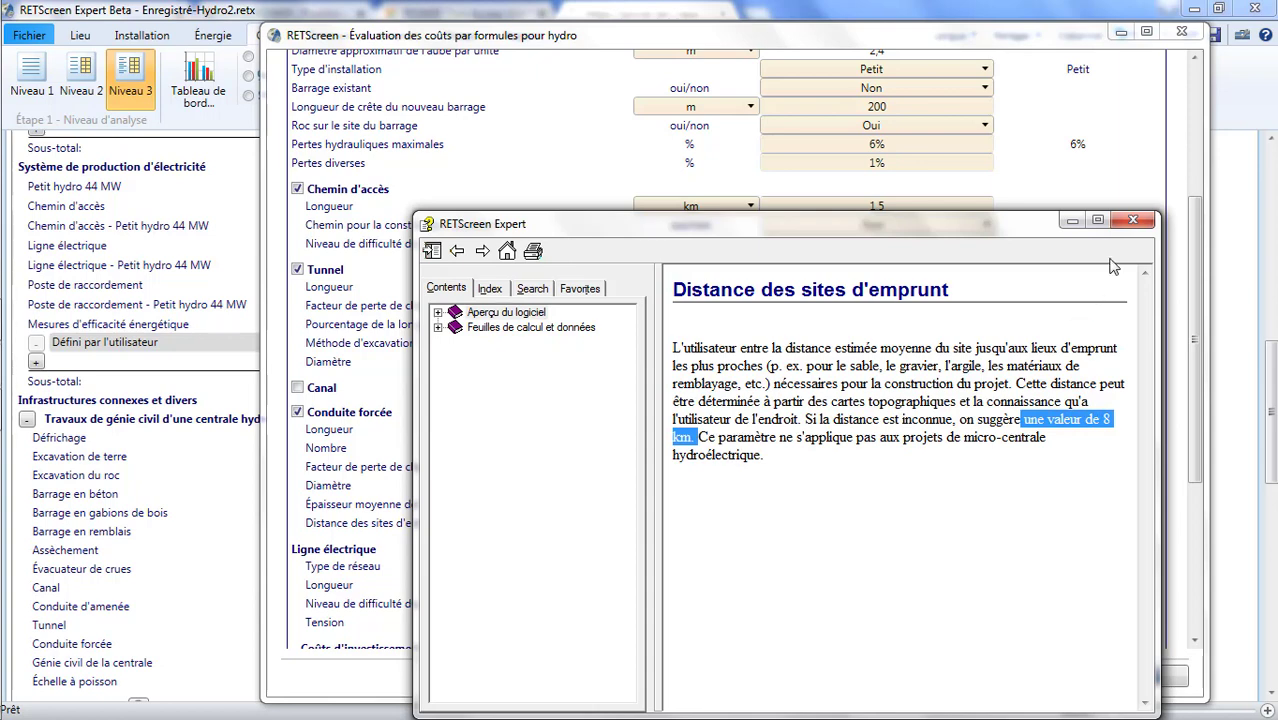
{"action": "left_click", "coordinate": [1131, 221]}
{"action": "type", "text": "8"}
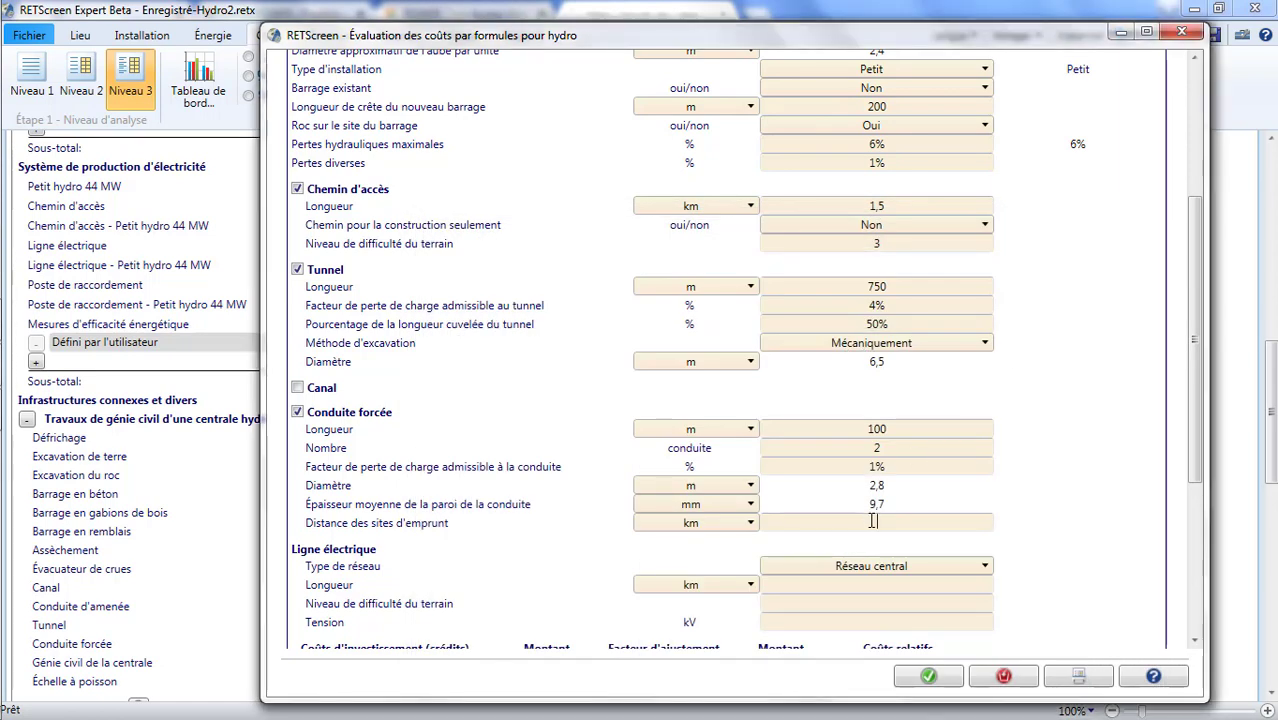
Keep the power line's Type de réseau at Réseau central and set its length to 10 km and voltage to 69 kV.
{"action": "left_click", "coordinate": [987, 568]}
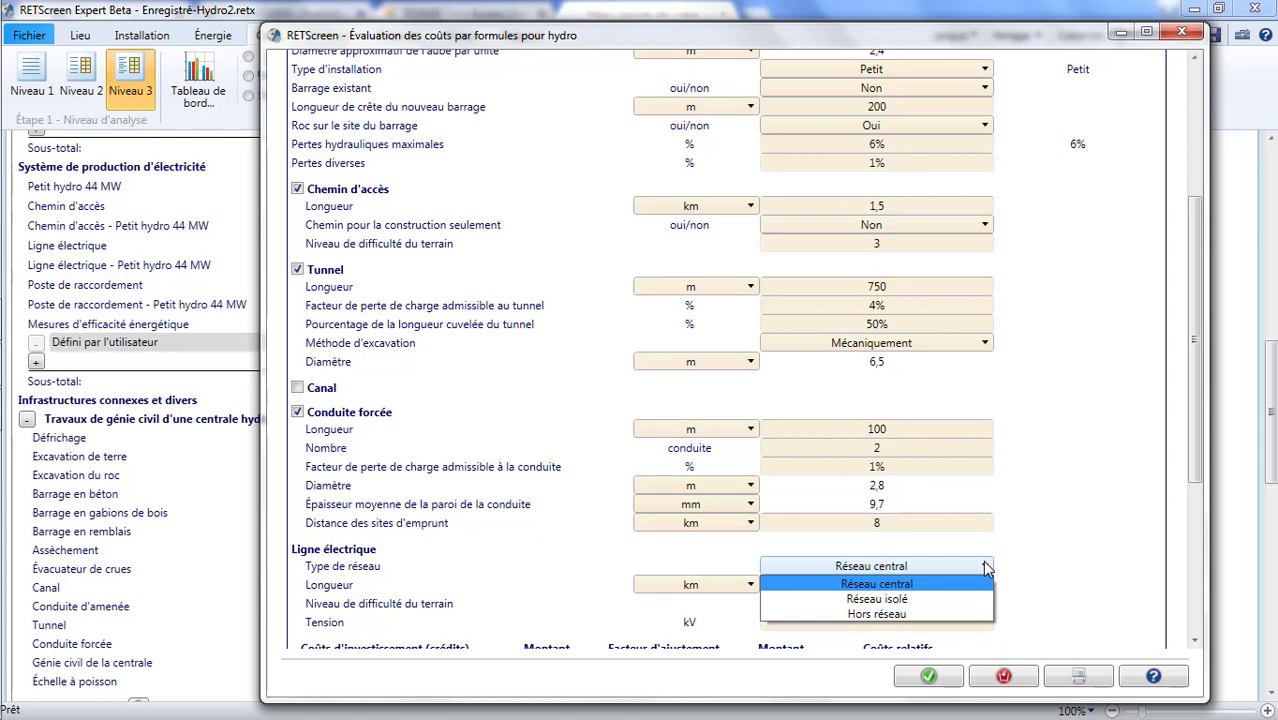
{"action": "left_click", "coordinate": [988, 568]}
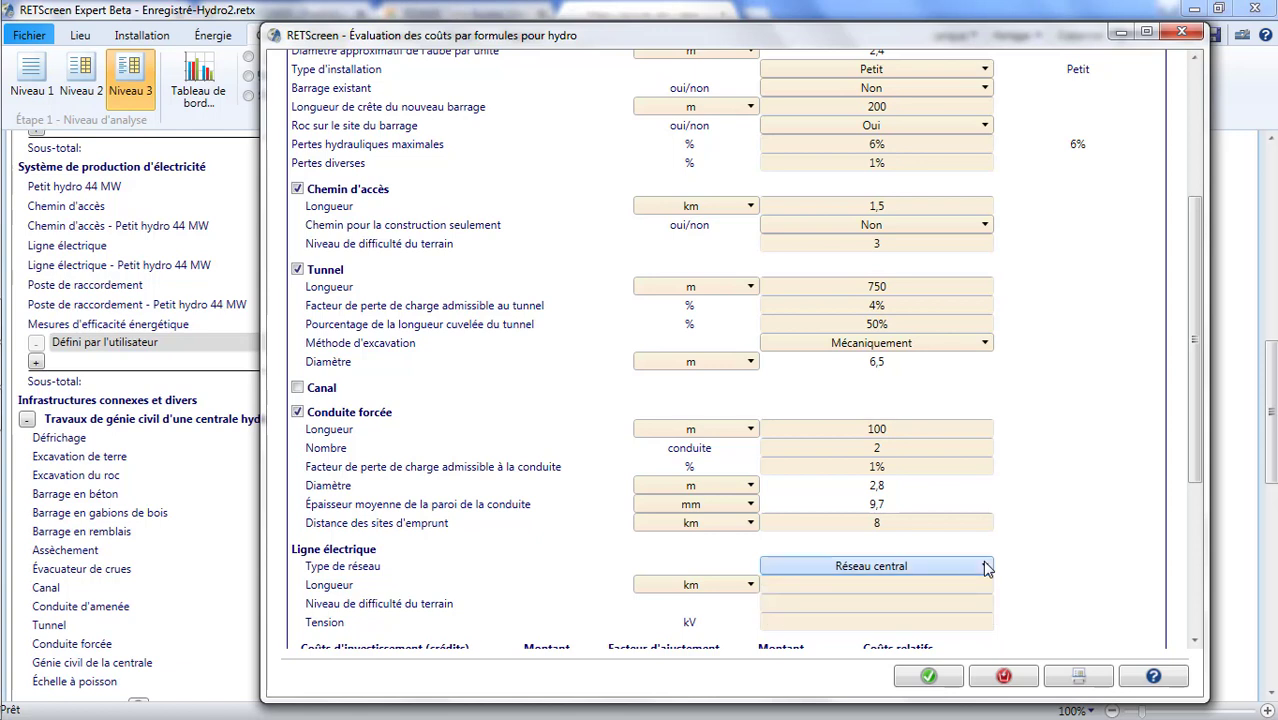
{"action": "scroll", "coordinate": [1005, 565], "scroll_direction": "down", "scroll_amount": 3}
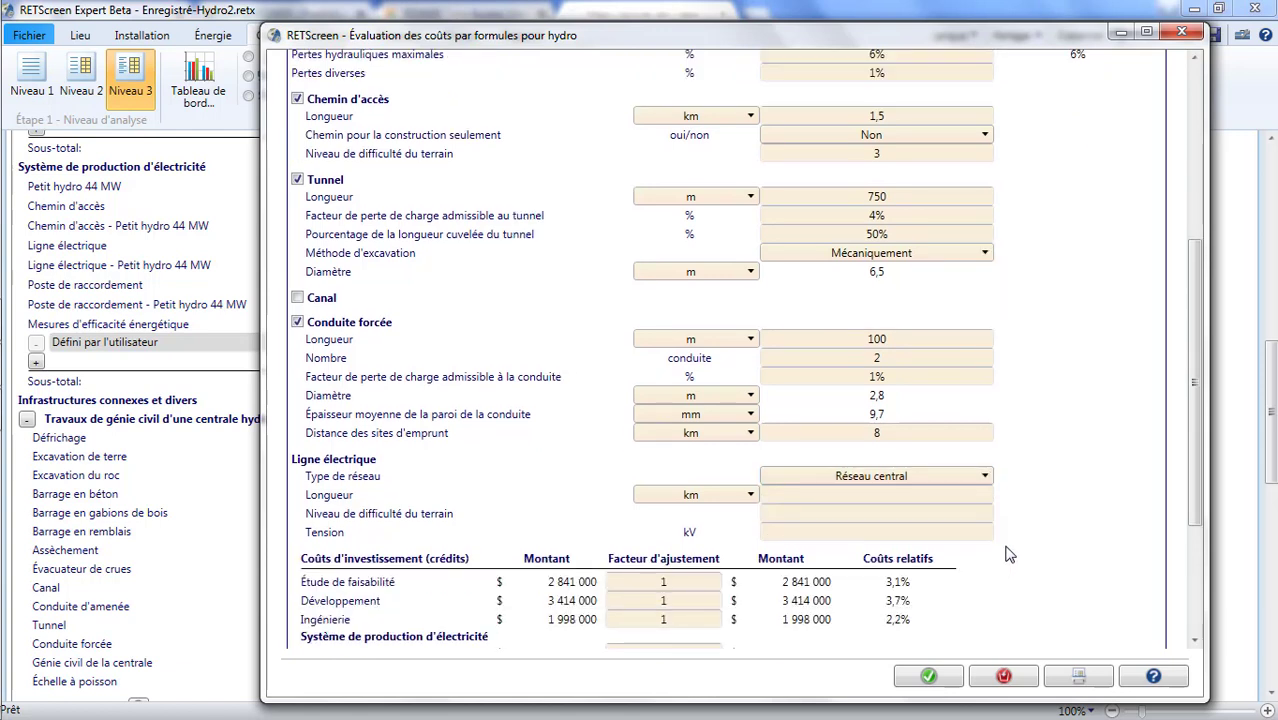
{"action": "left_click", "coordinate": [896, 497]}
{"action": "type", "text": "10"}
{"action": "left_click", "coordinate": [888, 532]}
{"action": "type", "text": "69"}
Read the help topic on the power line's terrain difficulty, highlighting the factor definitions, and set Niveau de difficulté du terrain to 1,5.
{"action": "left_click", "coordinate": [893, 510]}
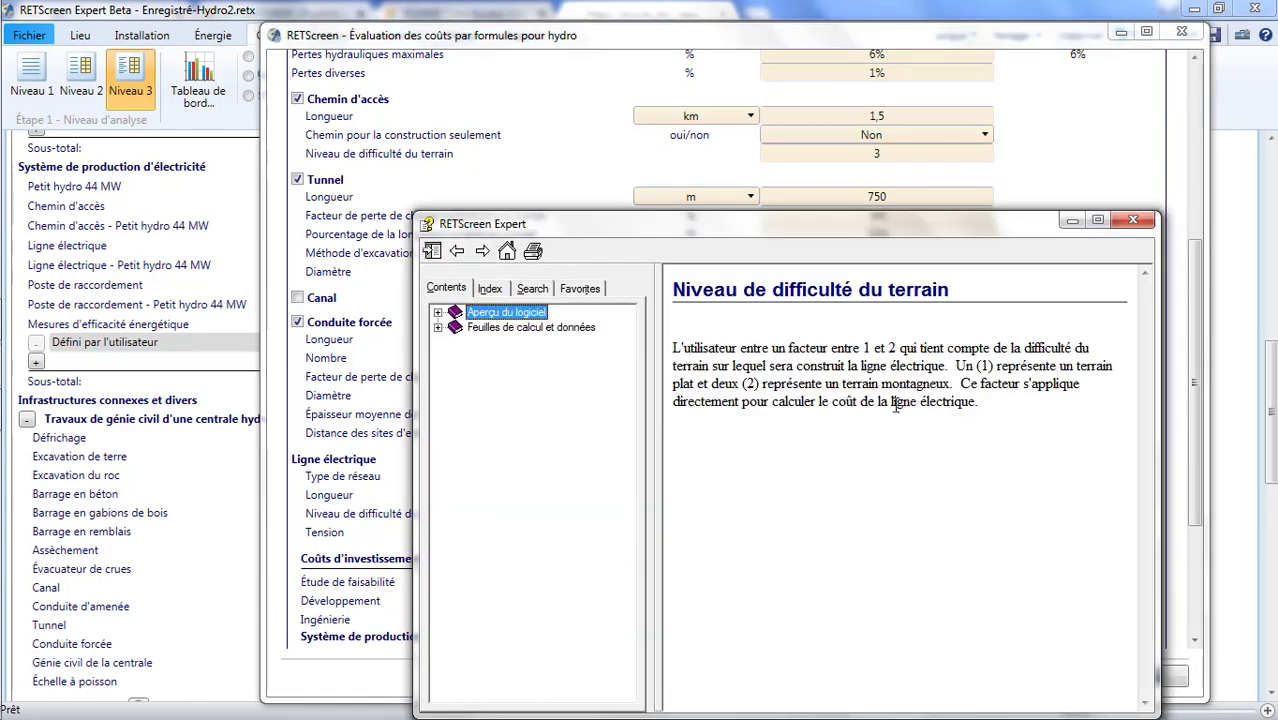
{"action": "left_click_drag", "start_coordinate": [957, 367], "coordinate": [958, 384]}
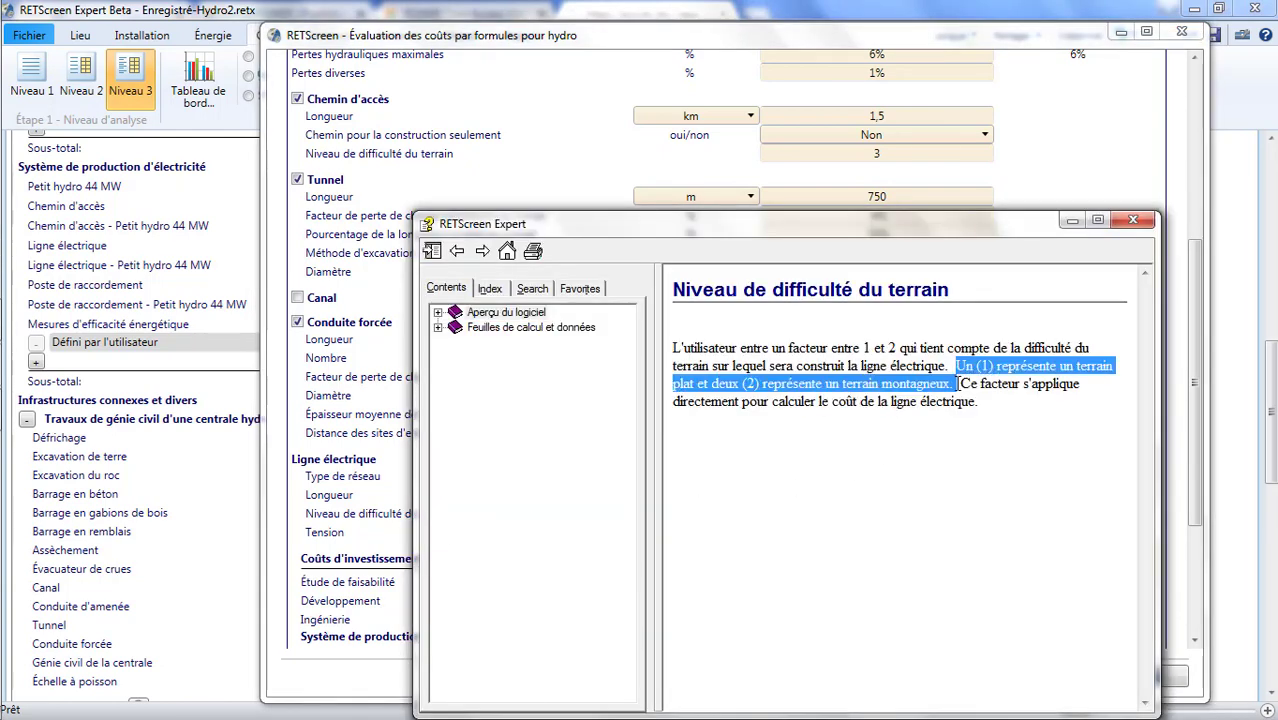
{"action": "left_click", "coordinate": [1132, 220]}
{"action": "left_click", "coordinate": [892, 515]}
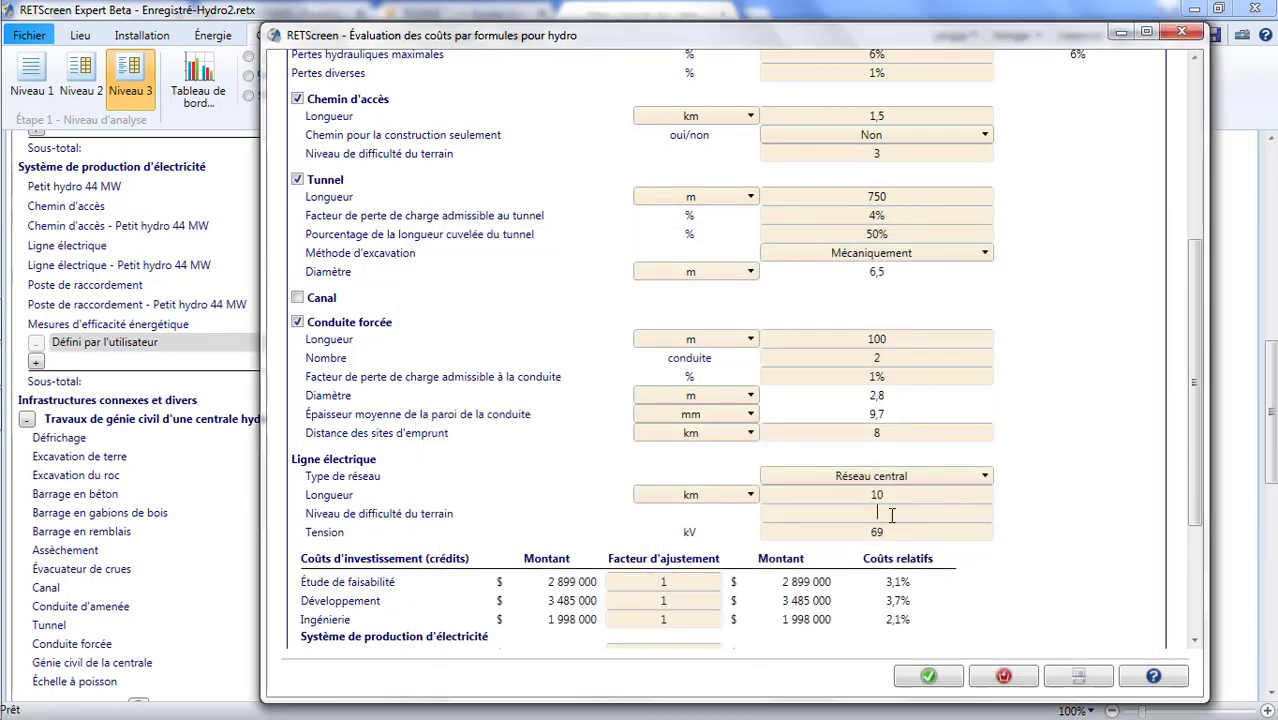
{"action": "type", "text": "1,5"}
{"action": "key", "text": "Return"}
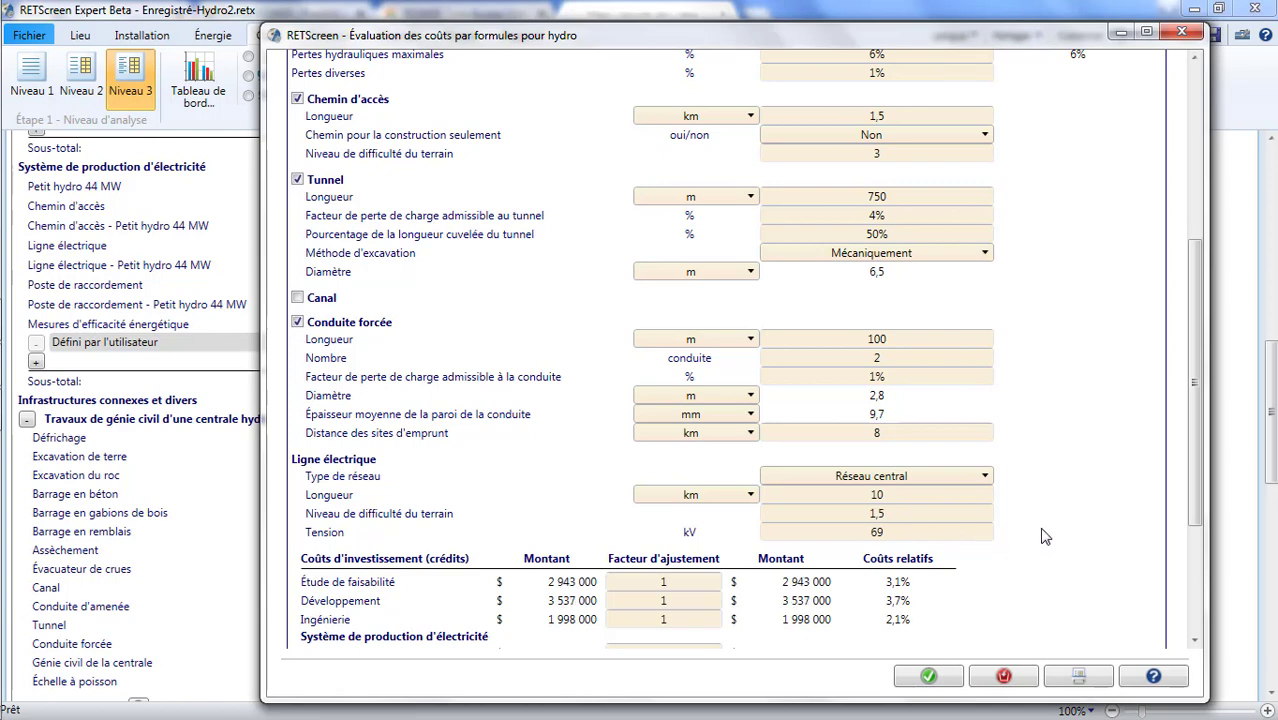
Set the Facteur d'ajustement to 1,3 for Étude de faisabilité, Développement and Ingénierie.
{"action": "scroll", "coordinate": [1041, 537], "scroll_direction": "down", "scroll_amount": 5}
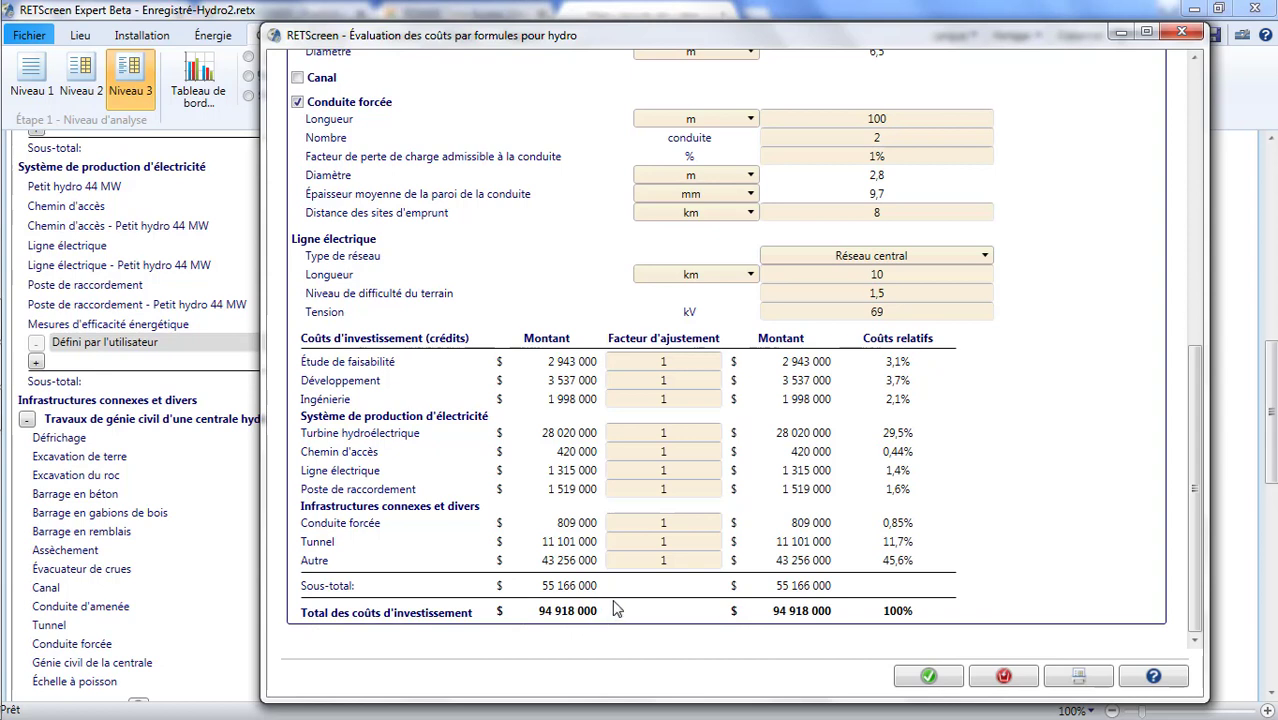
{"action": "left_click", "coordinate": [676, 366]}
{"action": "type", "text": ",3"}
{"action": "key", "text": "ctrl+c"}
{"action": "key", "text": "Tab"}
{"action": "key", "text": "ctrl+v"}
{"action": "key", "text": "Tab"}
{"action": "key", "text": "ctrl+v"}
{"action": "key", "text": "Tab"}
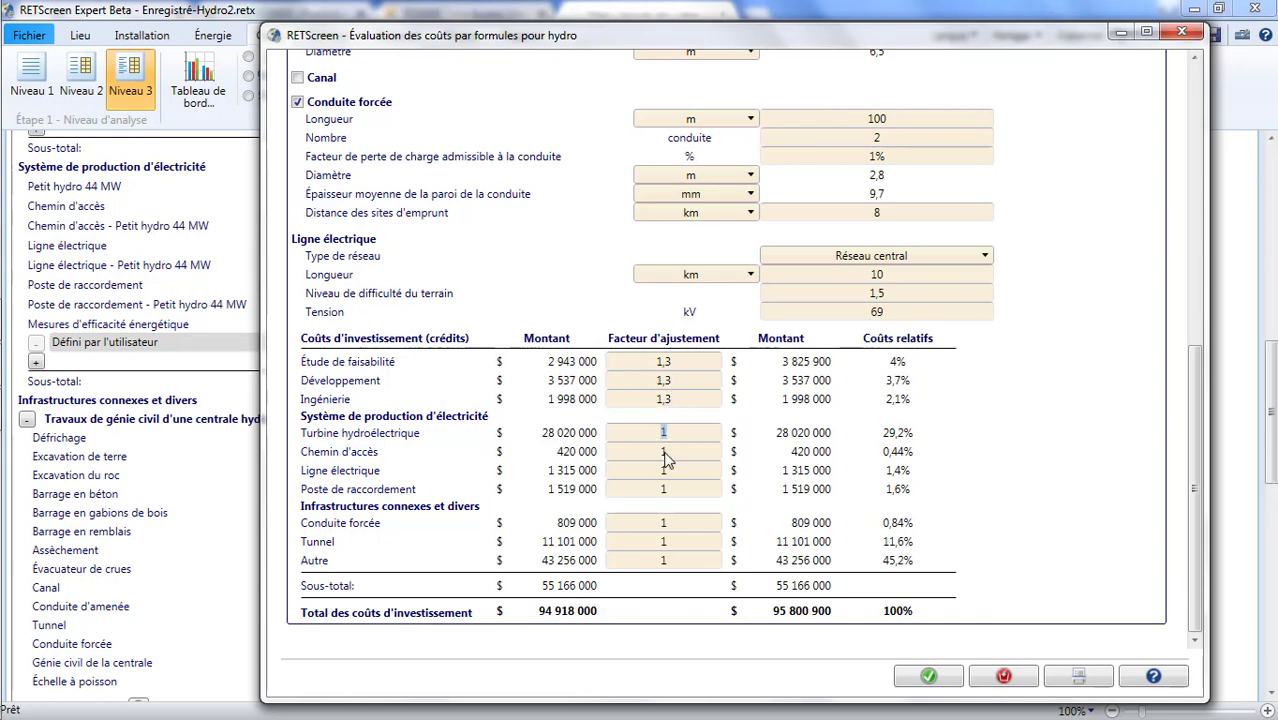
Apply the 1,3 adjustment factor to Turbine hydroélectrique, Chemin d'accès, Ligne électrique and Poste de raccordement.
{"action": "key", "text": "ctrl+v"}
{"action": "key", "text": "Tab"}
{"action": "key", "text": "ctrl+v"}
{"action": "key", "text": "Tab"}
{"action": "key", "text": "ctrl+v"}
{"action": "key", "text": "Tab"}
{"action": "key", "text": "ctrl+v"}
{"action": "key", "text": "Tab"}
Apply the 1,3 adjustment factor to Conduite forcée, Tunnel and Autre under Infrastructures connexes et divers.
{"action": "key", "text": "ctrl+v"}
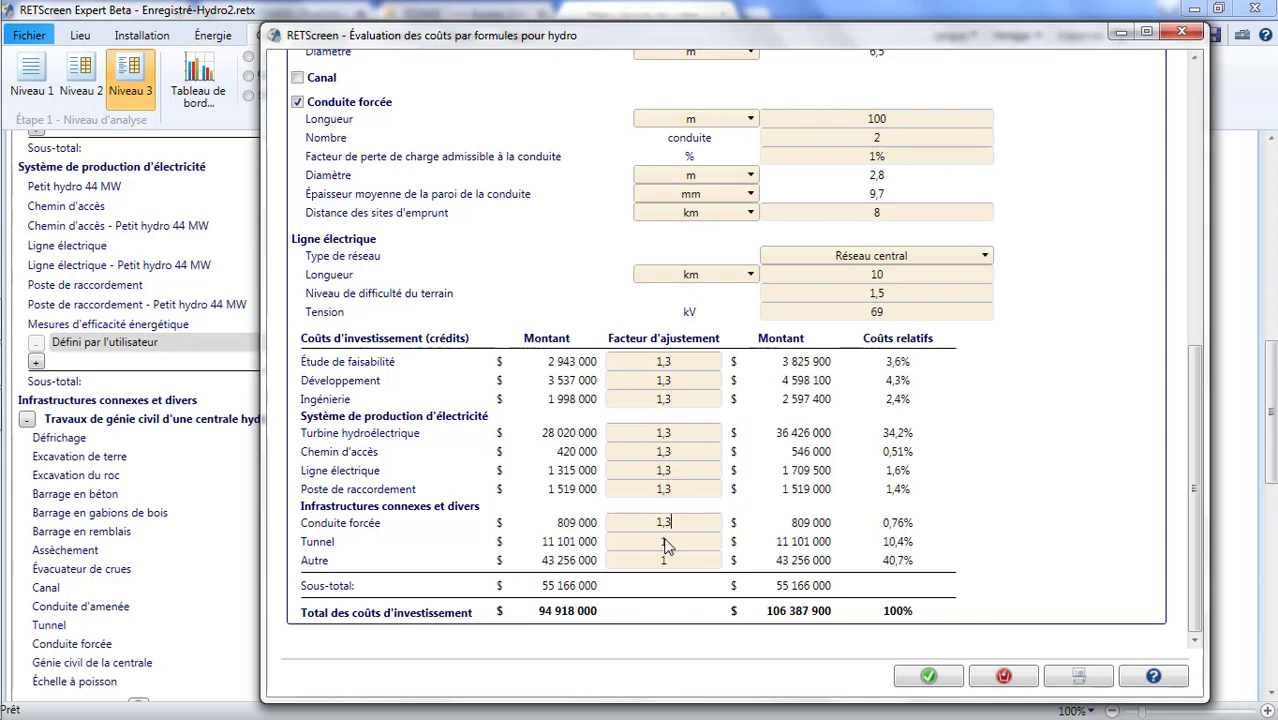
{"action": "key", "text": "Tab"}
{"action": "key", "text": "ctrl+v"}
{"action": "key", "text": "Tab"}
{"action": "key", "text": "ctrl+v"}
{"action": "key", "text": "Tab"}
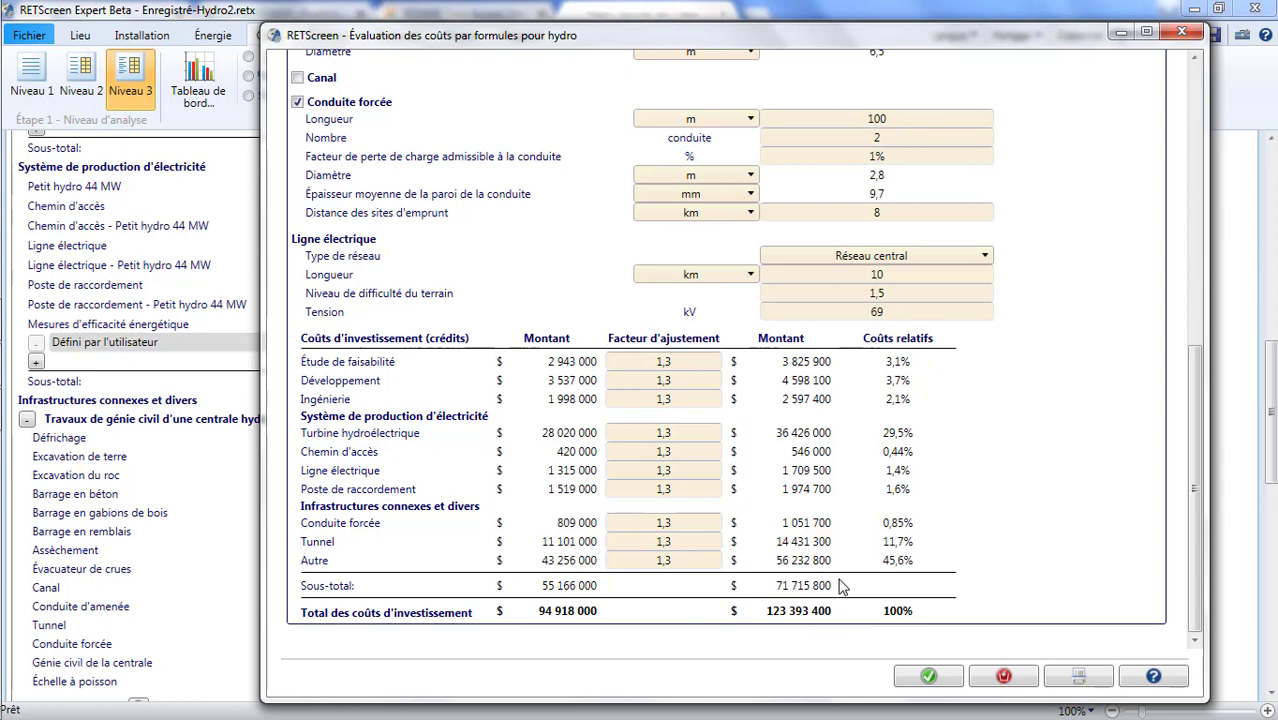
Highlight the adjusted total investment cost, accept the formula-based estimate and check the transferred amounts in the cost worksheet.
{"action": "left_click", "coordinate": [849, 612]}
{"action": "left_click", "coordinate": [775, 613]}
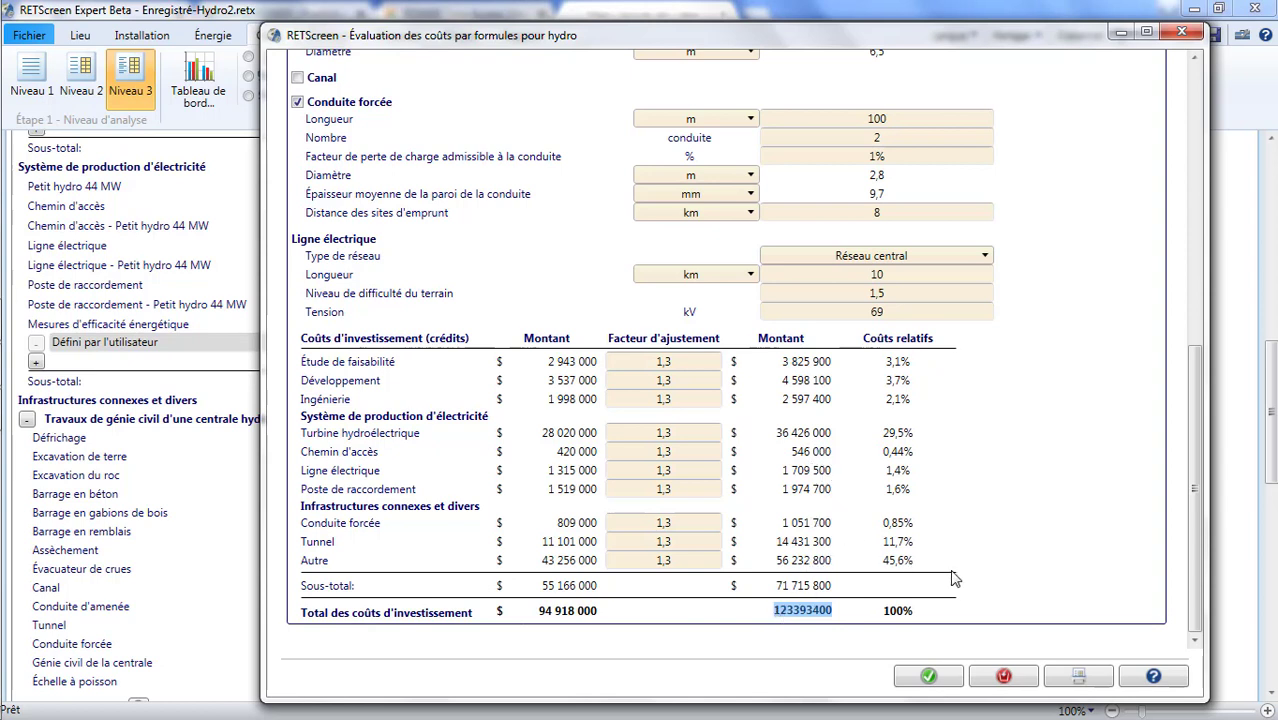
{"action": "left_click", "coordinate": [965, 597]}
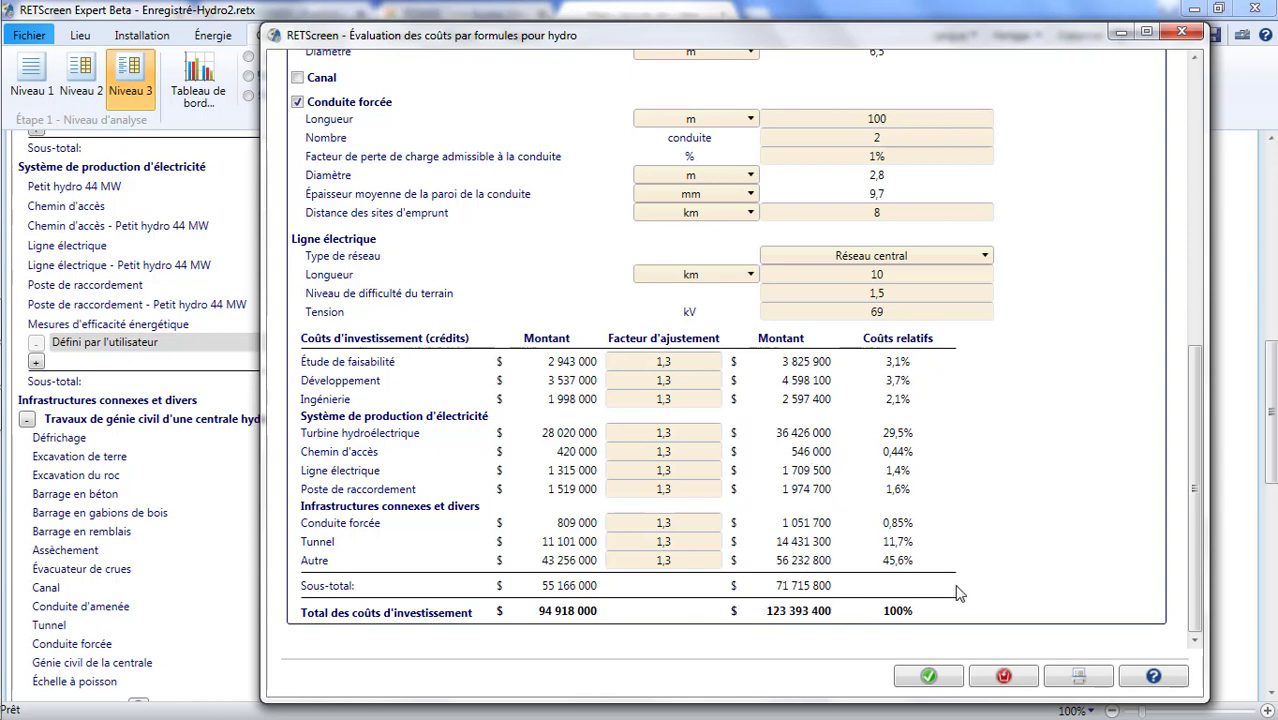
{"action": "left_click", "coordinate": [930, 677]}
{"action": "scroll", "coordinate": [594, 404], "scroll_direction": "up", "scroll_amount": 3}
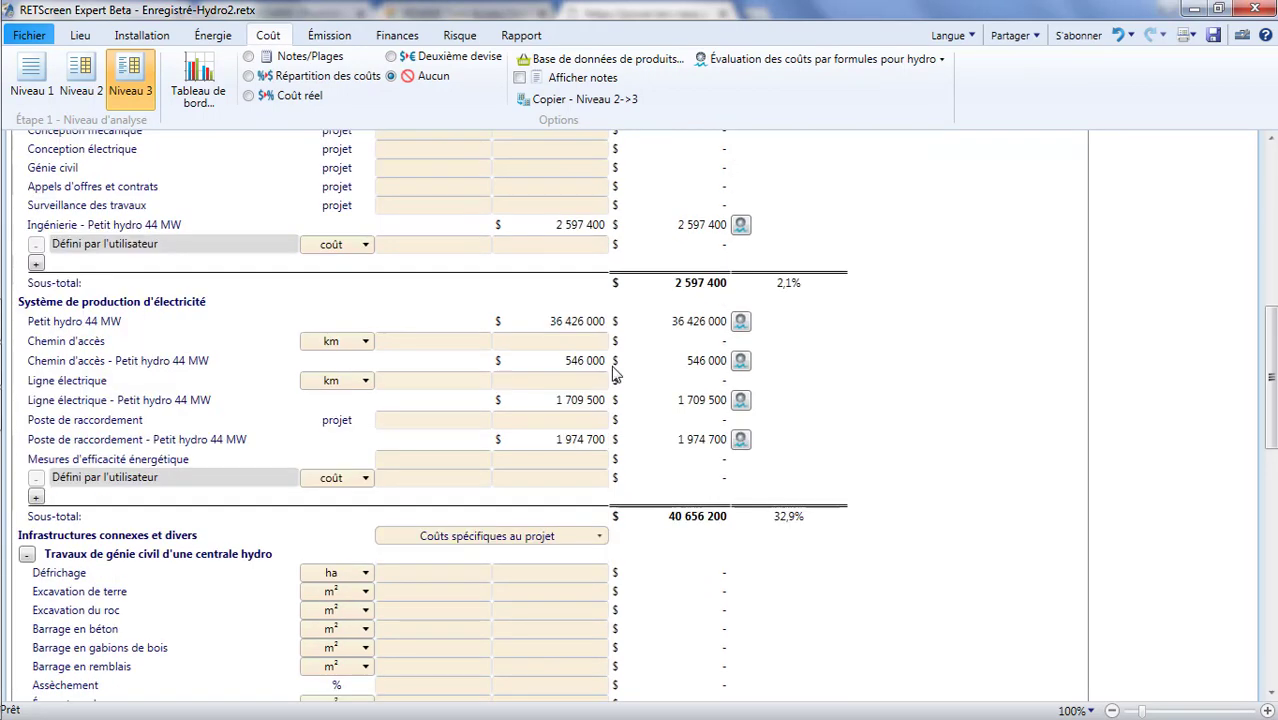
{"action": "scroll", "coordinate": [607, 335], "scroll_direction": "up", "scroll_amount": 10}
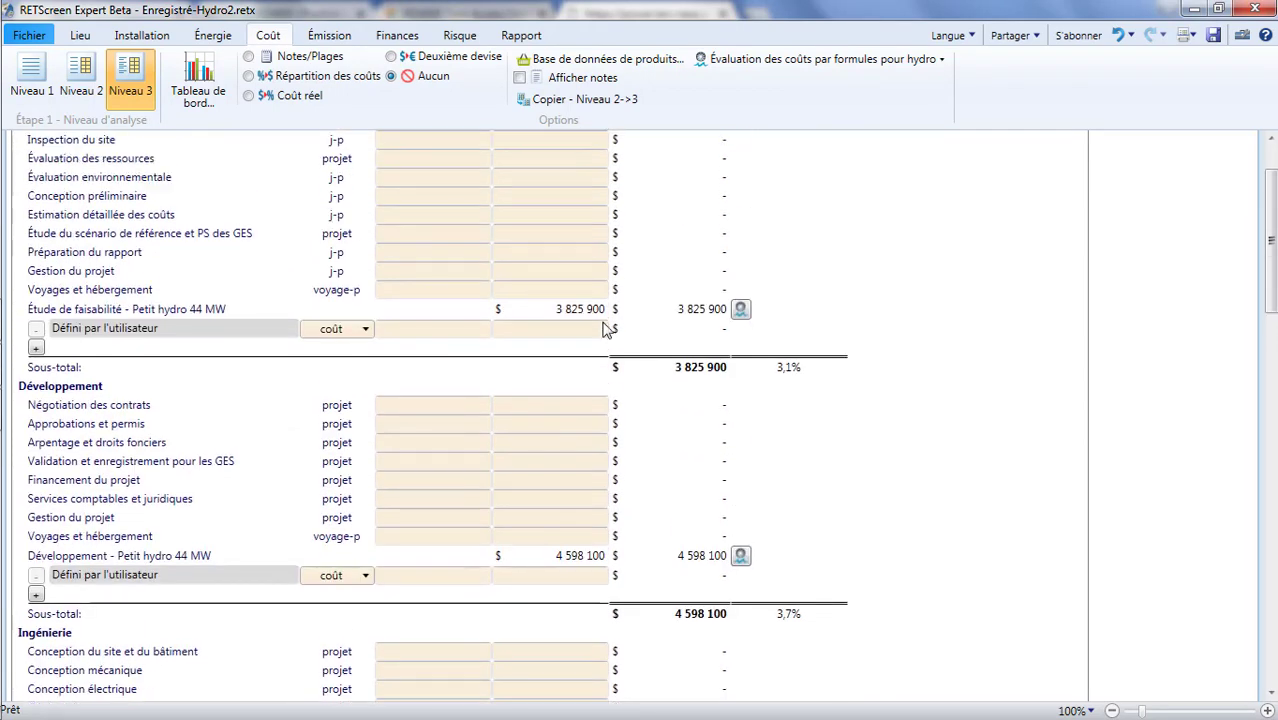
Examine the financial analysis, comparing the investment costs, financial parameters, annual revenues and viability indicators.
{"action": "left_click", "coordinate": [394, 36]}
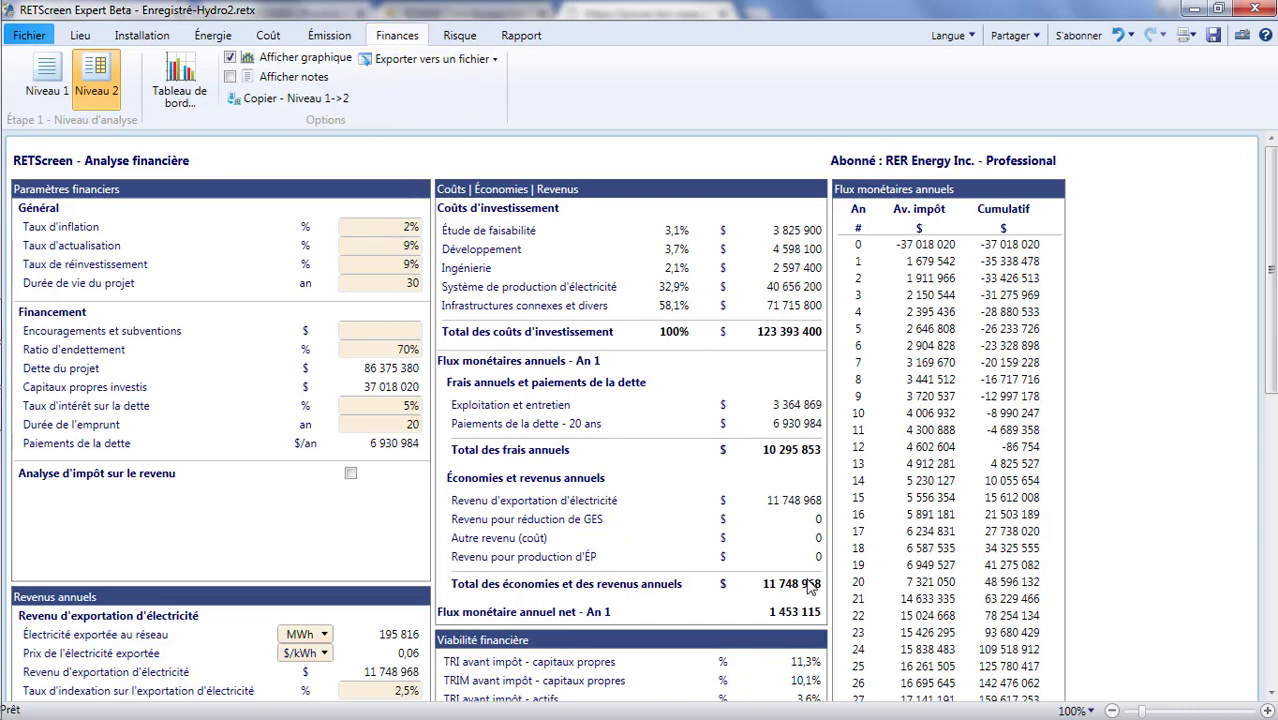
{"action": "scroll", "coordinate": [810, 586], "scroll_direction": "down", "scroll_amount": 2}
{"action": "scroll", "coordinate": [812, 555], "scroll_direction": "down", "scroll_amount": 2}
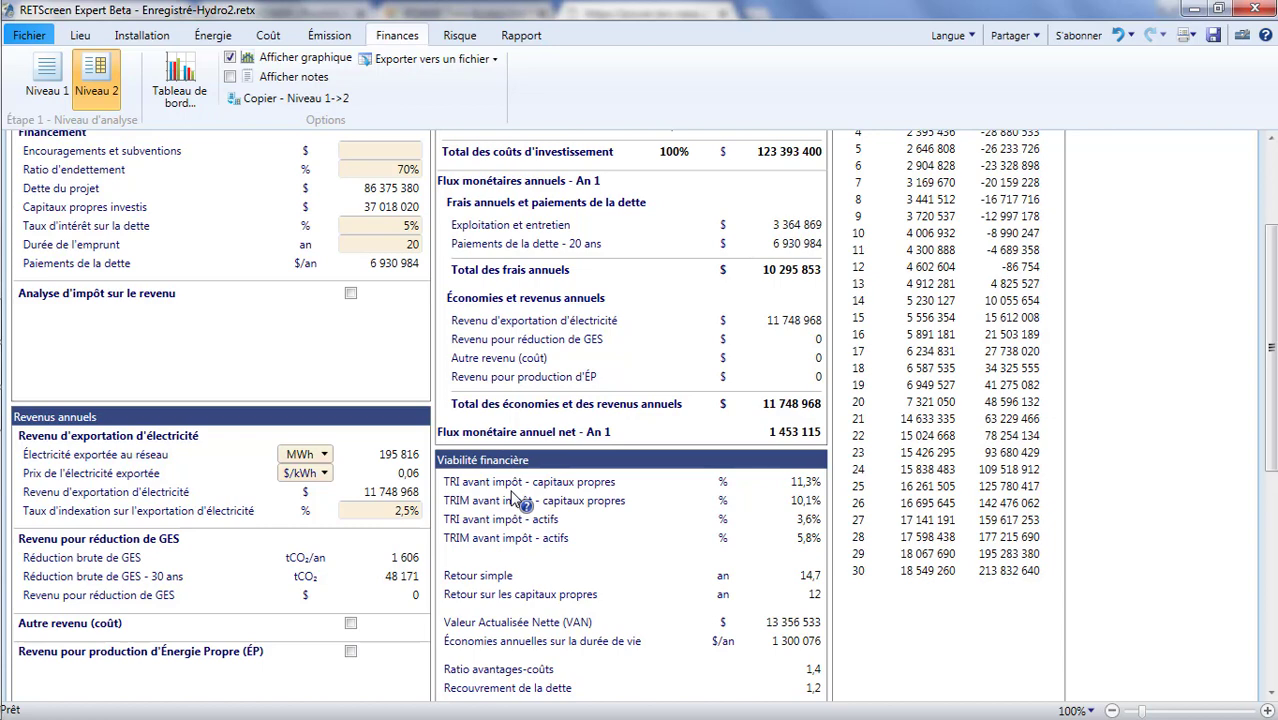
{"action": "scroll", "coordinate": [515, 497], "scroll_direction": "up", "scroll_amount": 3}
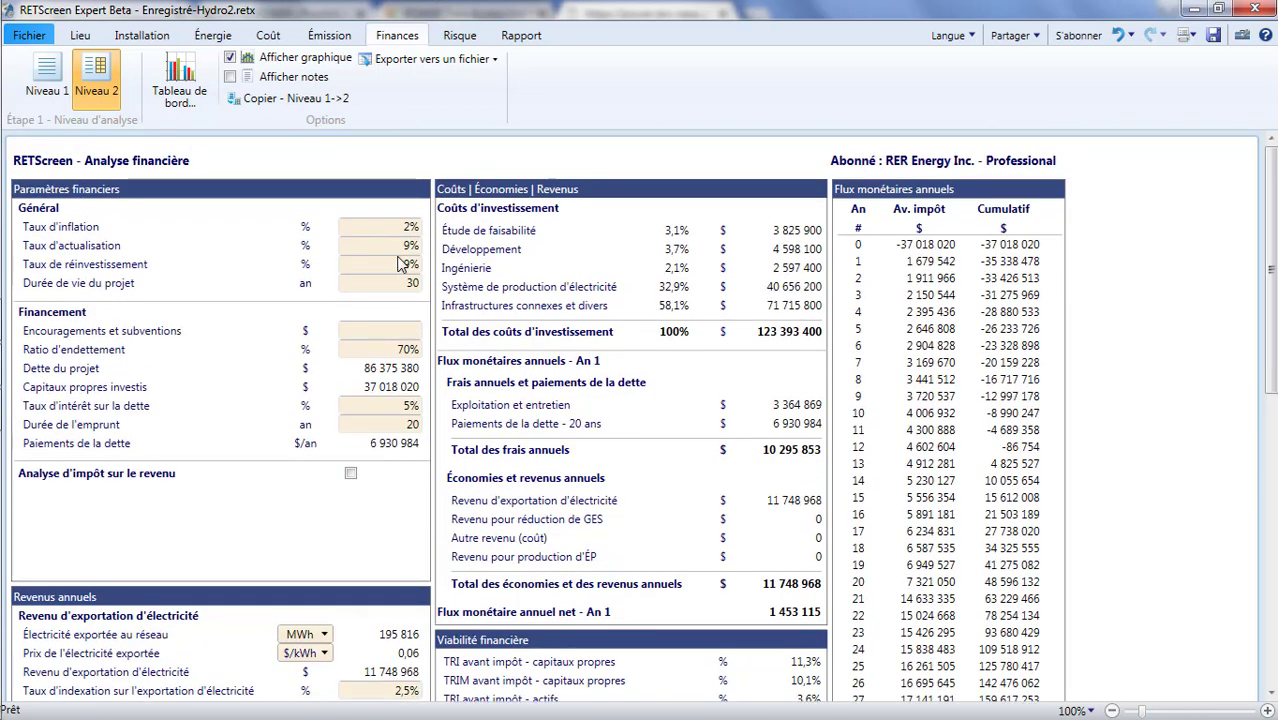
{"action": "scroll", "coordinate": [632, 524], "scroll_direction": "down", "scroll_amount": 3}
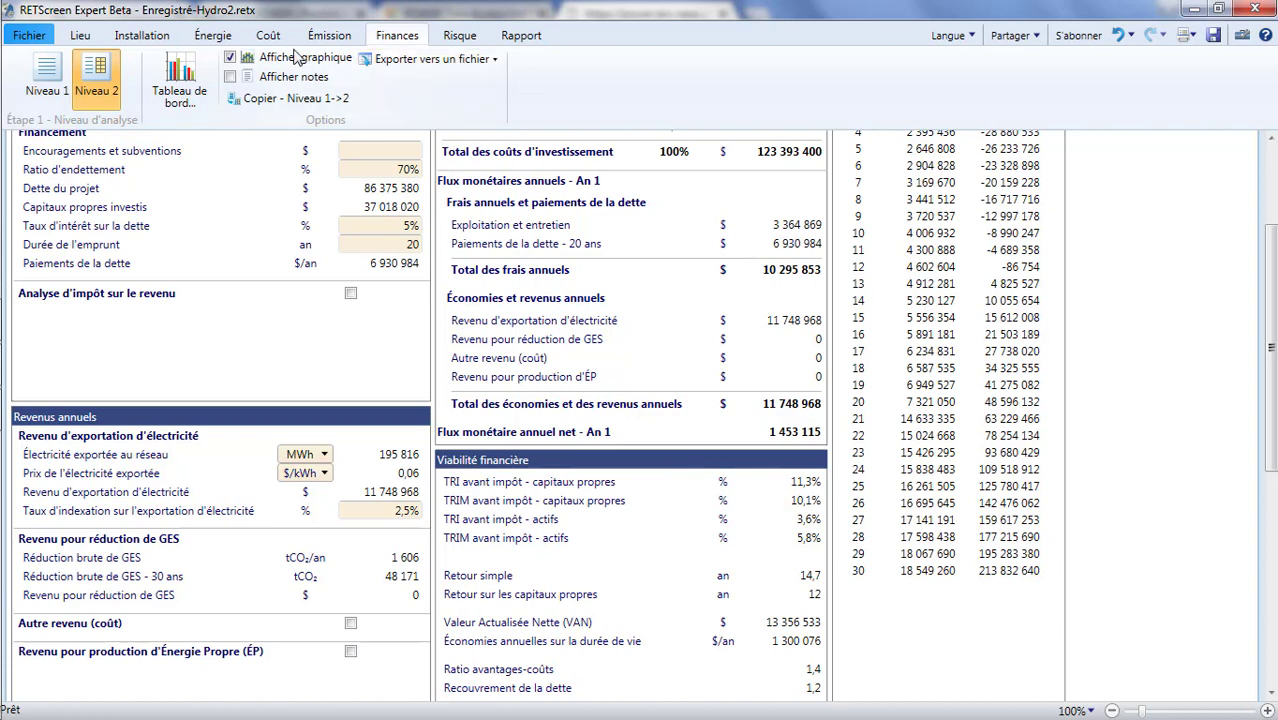
Return to the cost worksheet and review its development, power system and civil works cost items.
{"action": "left_click", "coordinate": [276, 43]}
{"action": "scroll", "coordinate": [718, 452], "scroll_direction": "down", "scroll_amount": 9}
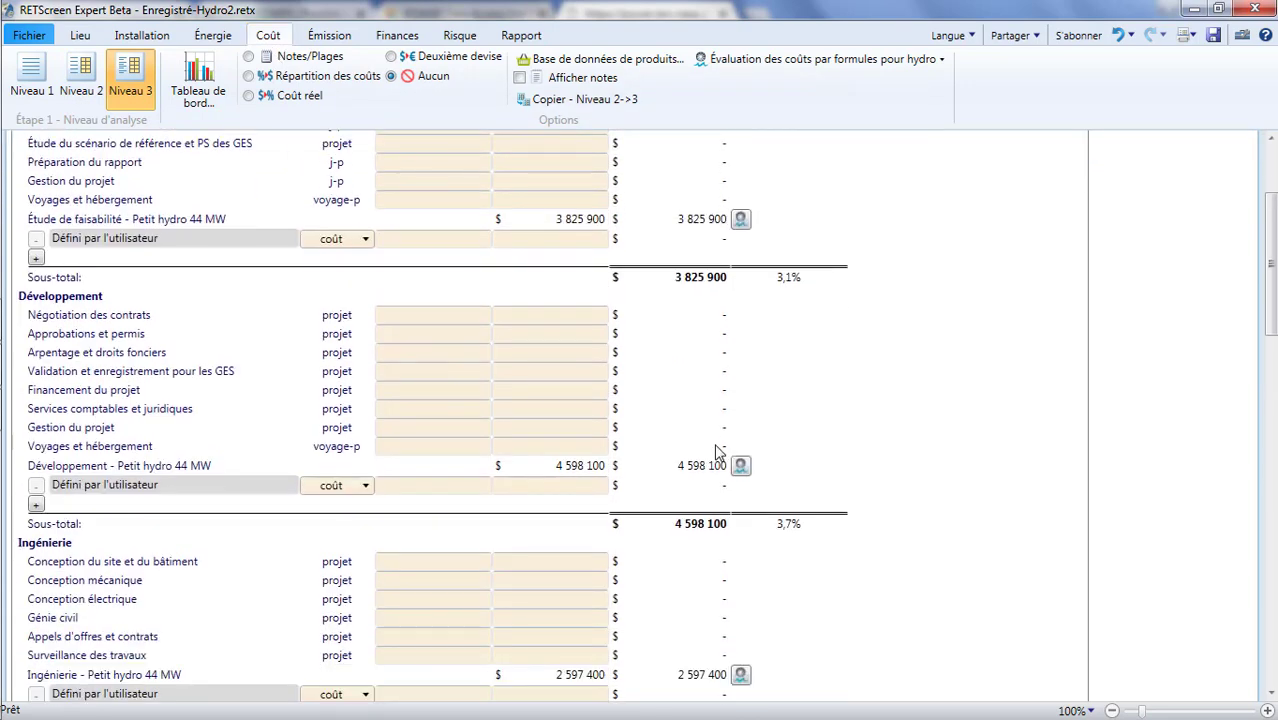
{"action": "scroll", "coordinate": [716, 452], "scroll_direction": "down", "scroll_amount": 6}
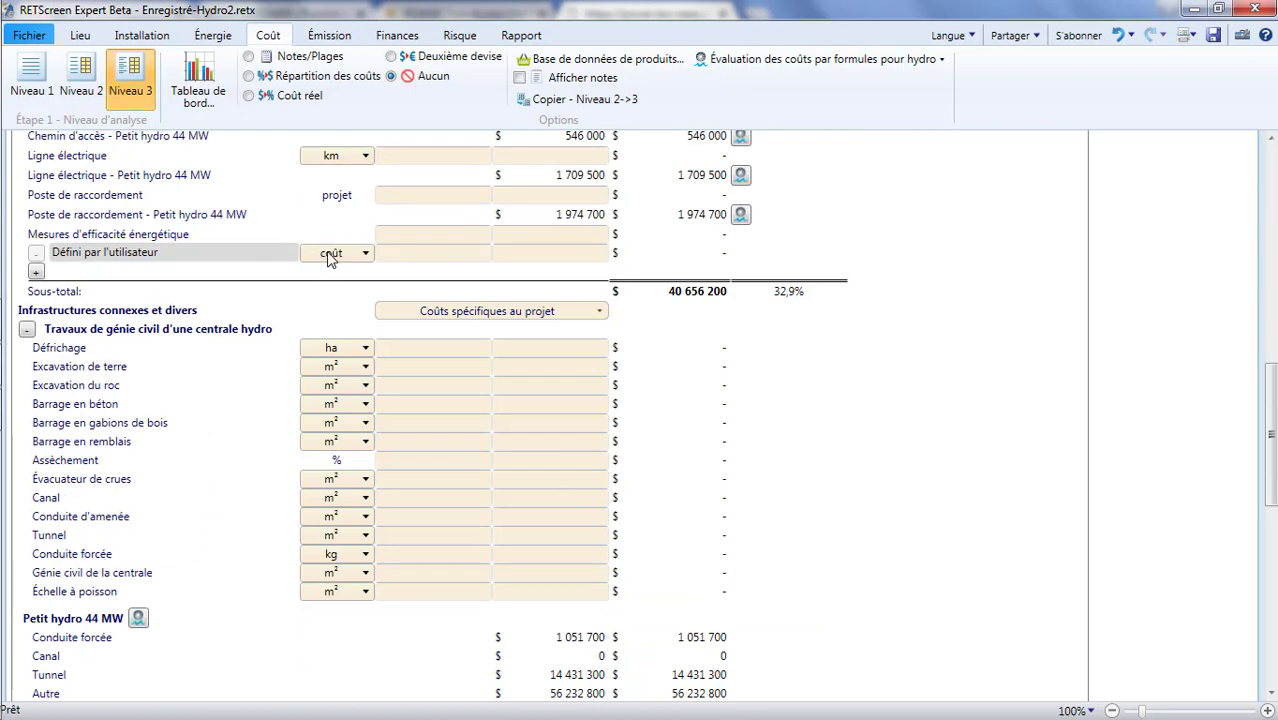
View the sensitivity and risk analysis, and go to the home page to show the Caractéristiques intégrées resources.
{"action": "left_click", "coordinate": [459, 36]}
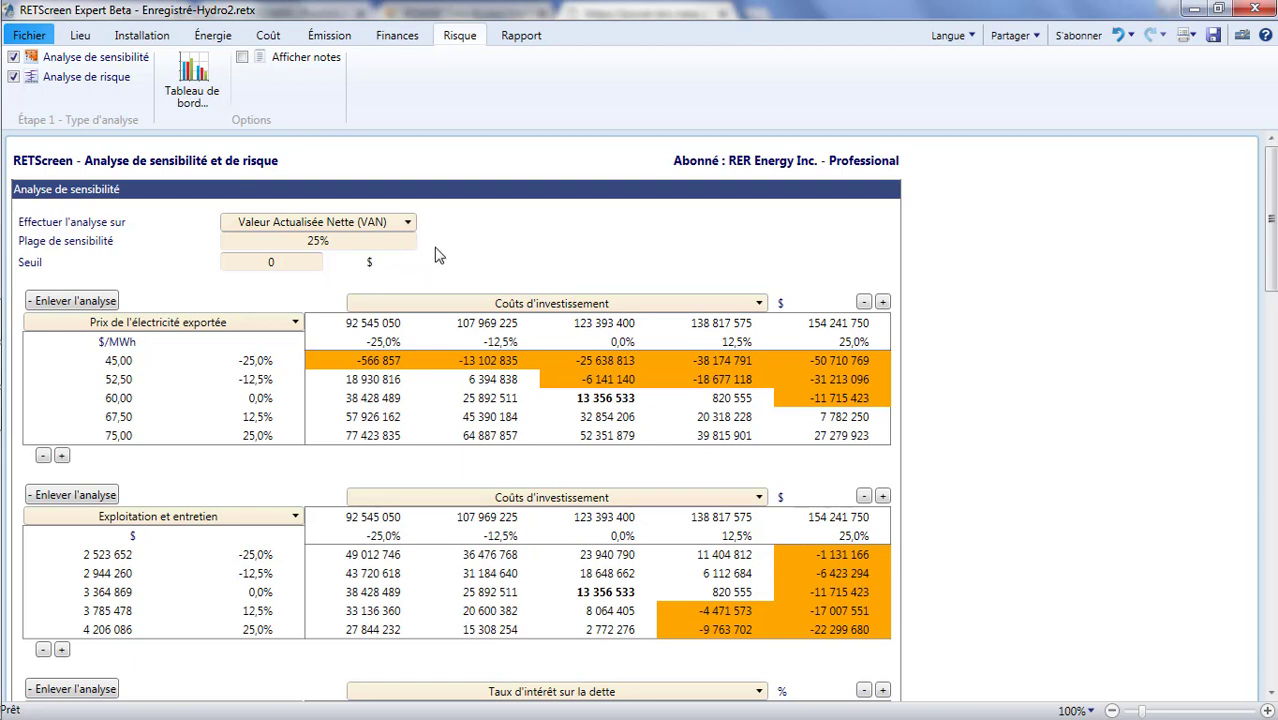
{"action": "left_click", "coordinate": [34, 37]}
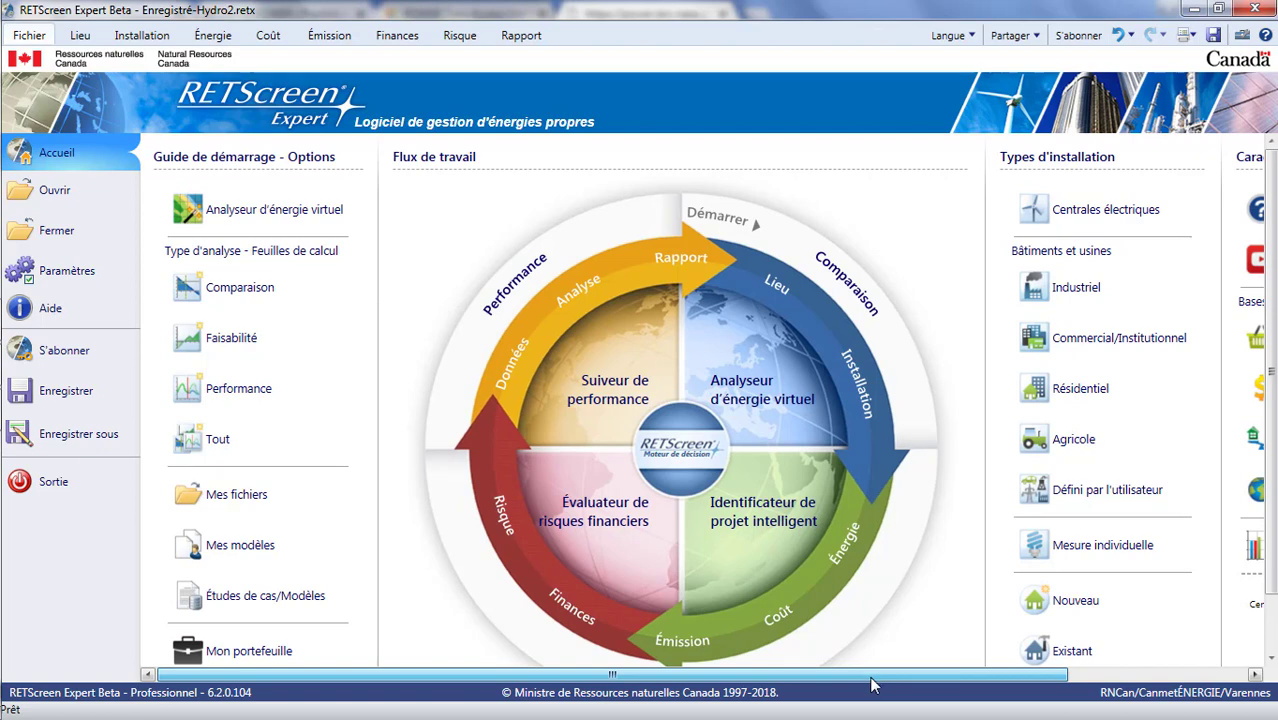
{"action": "left_click_drag", "start_coordinate": [863, 683], "coordinate": [1051, 689]}
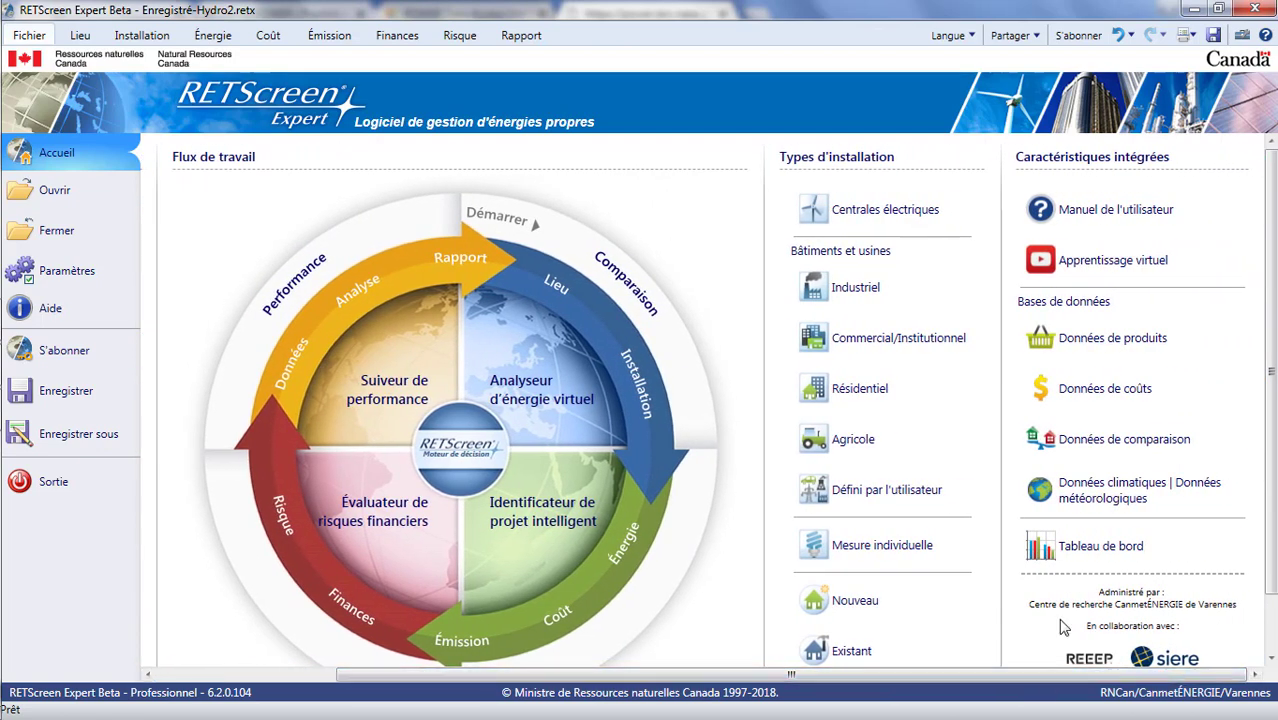